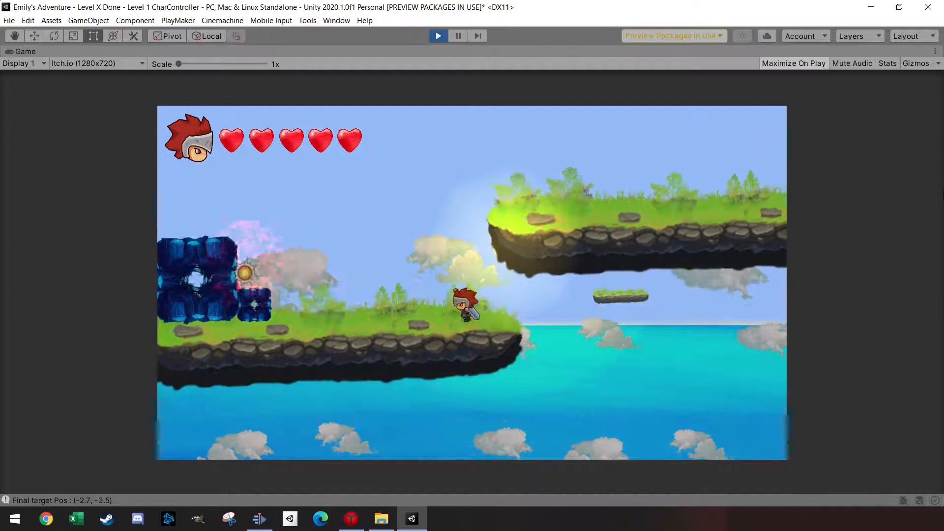
Play-test the knight's jumping and fireball casting towards the blocks on the grassy platform
{"action": "key", "text": "space"}
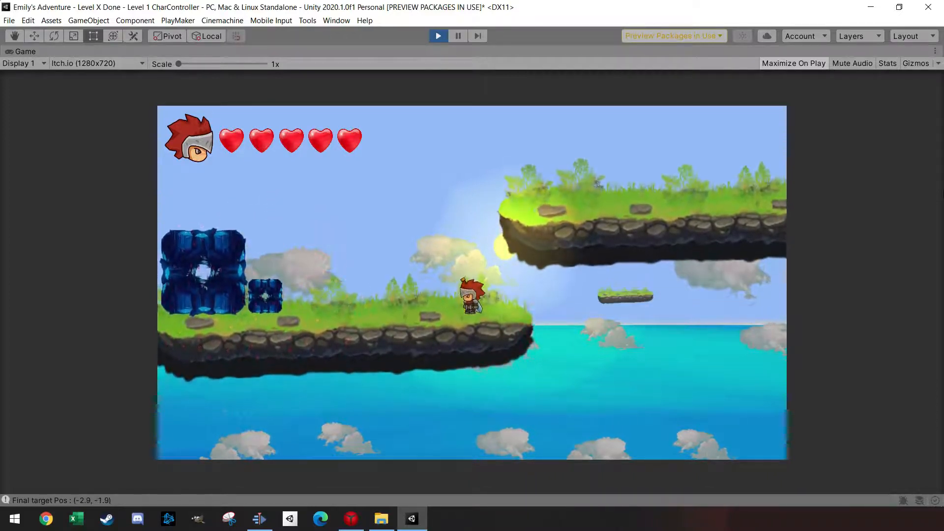
{"action": "key", "text": "space"}
{"action": "key", "text": "Left"}
{"action": "key", "text": "Left"}
{"action": "key", "text": "space"}
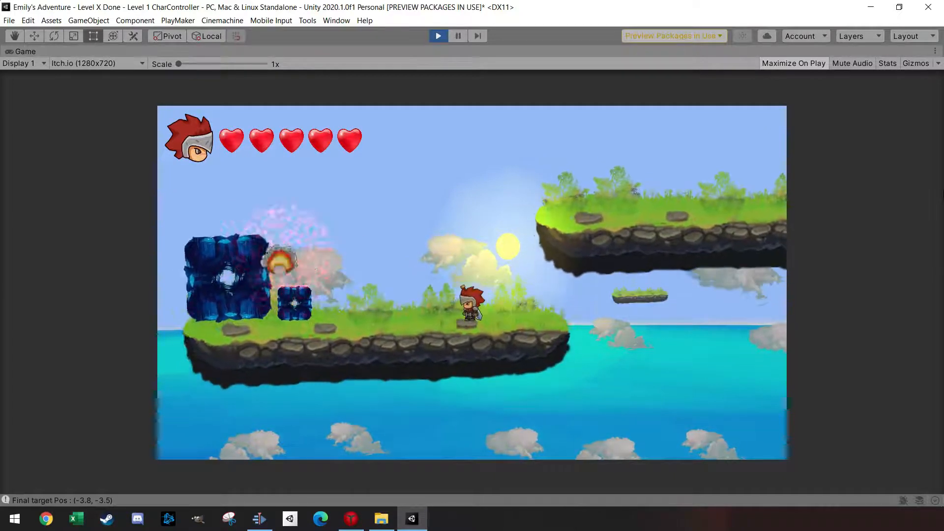
{"action": "key", "text": "space"}
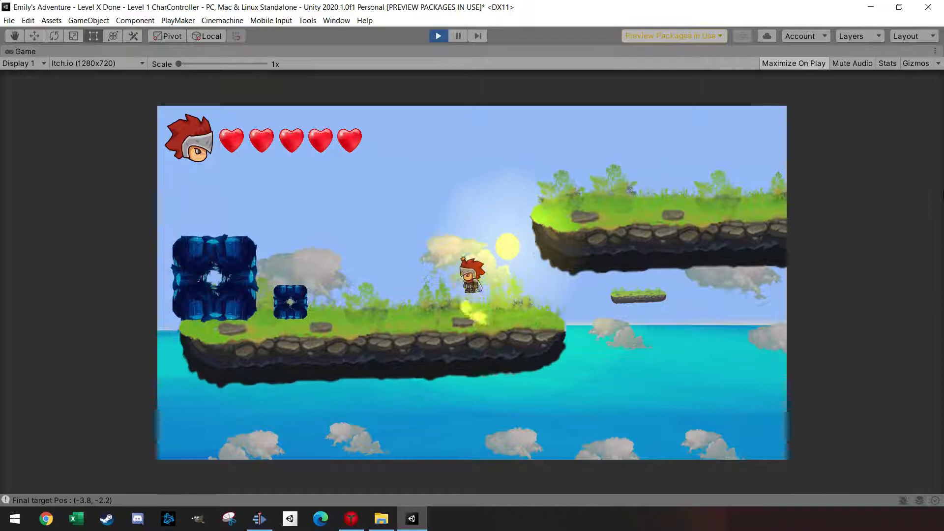
{"action": "key", "text": "space"}
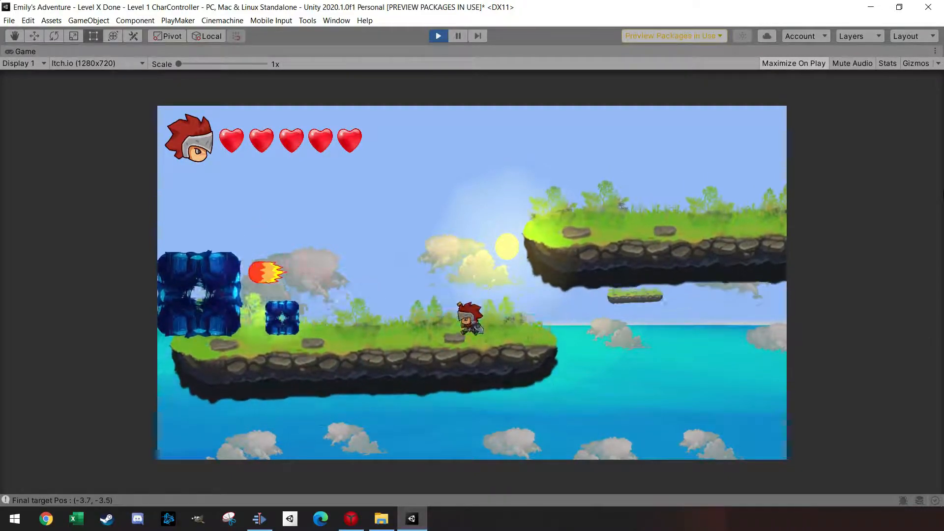
{"action": "key", "text": "space"}
{"action": "key", "text": "a"}
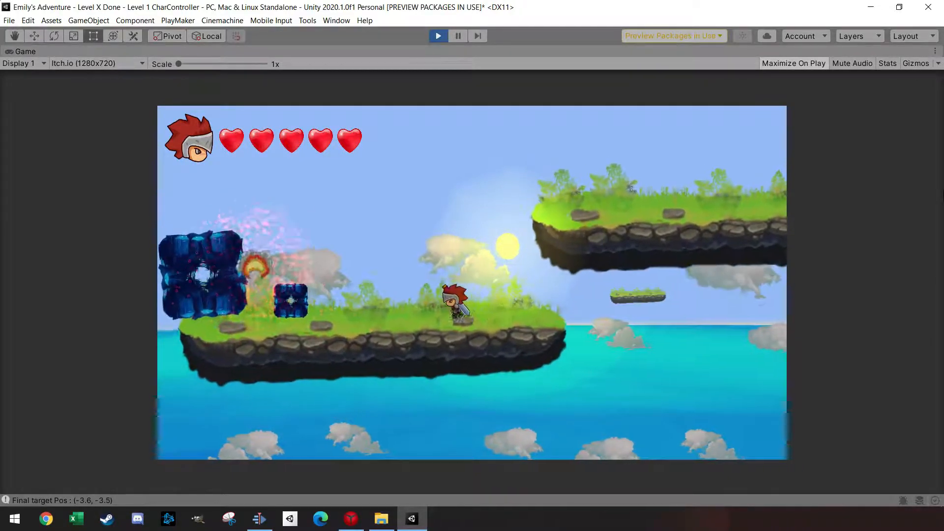
{"action": "key", "text": "space"}
{"action": "key", "text": "ctrl"}
{"action": "key", "text": "space"}
{"action": "key", "text": "ctrl"}
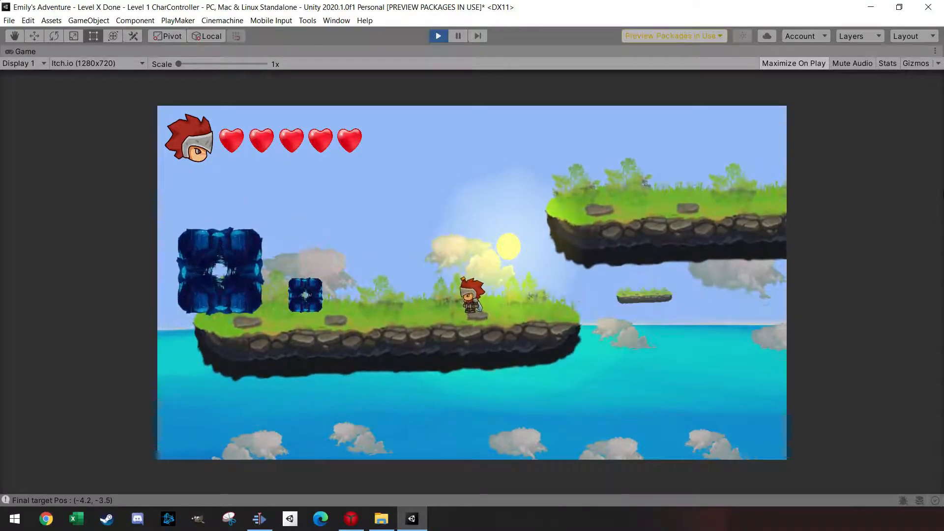
Destroy the large and the small blue blocks with repeated fireballs, and stop the play test
{"action": "key", "text": "space"}
{"action": "key", "text": "ctrl"}
{"action": "key", "text": "ctrl"}
{"action": "key", "text": "space"}
{"action": "key", "text": "ctrl"}
{"action": "key", "text": "ctrl"}
{"action": "key", "text": "Left"}
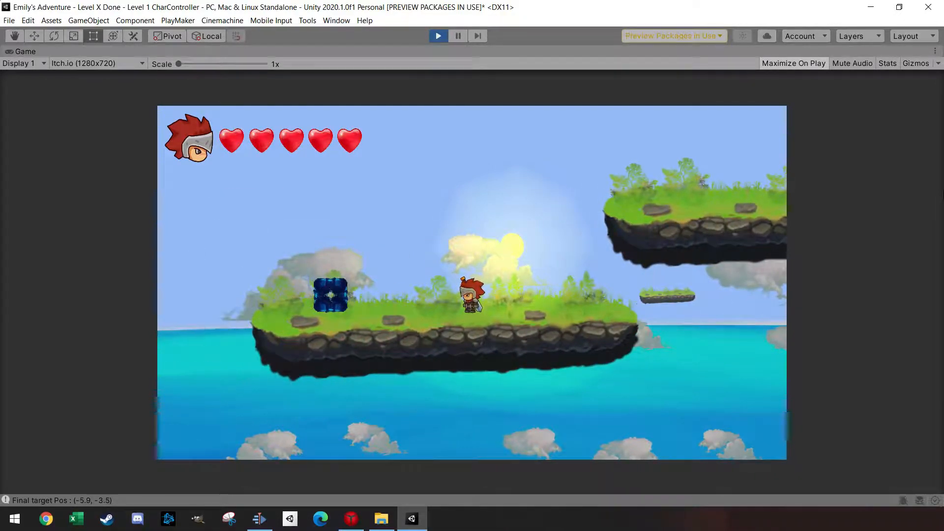
{"action": "key", "text": "ctrl"}
{"action": "key", "text": "Right"}
{"action": "key", "text": "Left"}
{"action": "key", "text": "Right"}
{"action": "key", "text": "ctrl"}
{"action": "key", "text": "Left"}
{"action": "key", "text": "ctrl"}
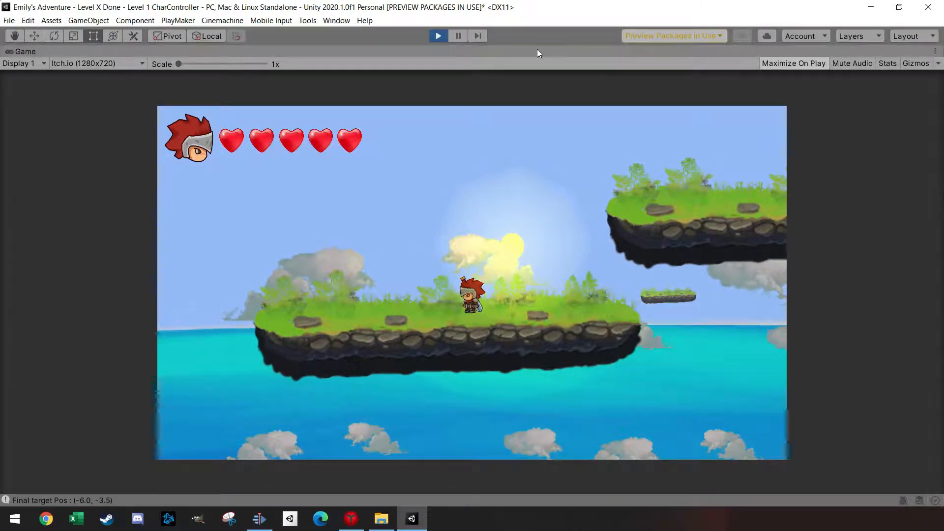
{"action": "left_click", "coordinate": [437, 36]}
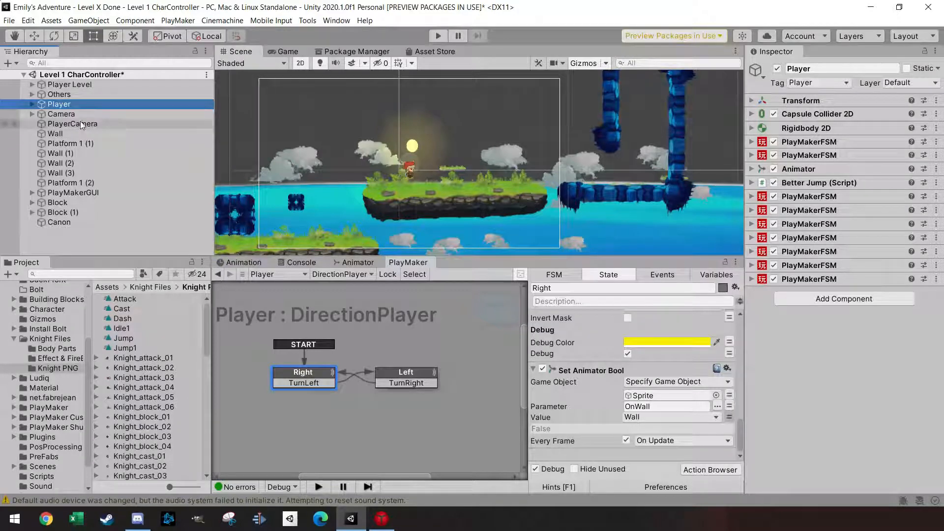
Open the Player's Sprite in the Animator and review the Knight_cast_01 to Knight_cast_05 frames and the Cast parameter
{"action": "left_click", "coordinate": [32, 104]}
{"action": "left_click", "coordinate": [56, 114]}
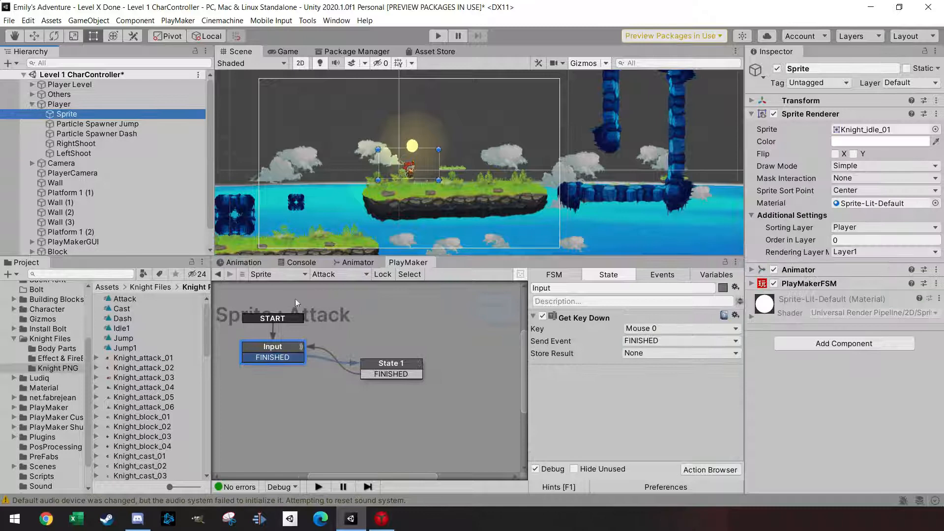
{"action": "left_click", "coordinate": [343, 264]}
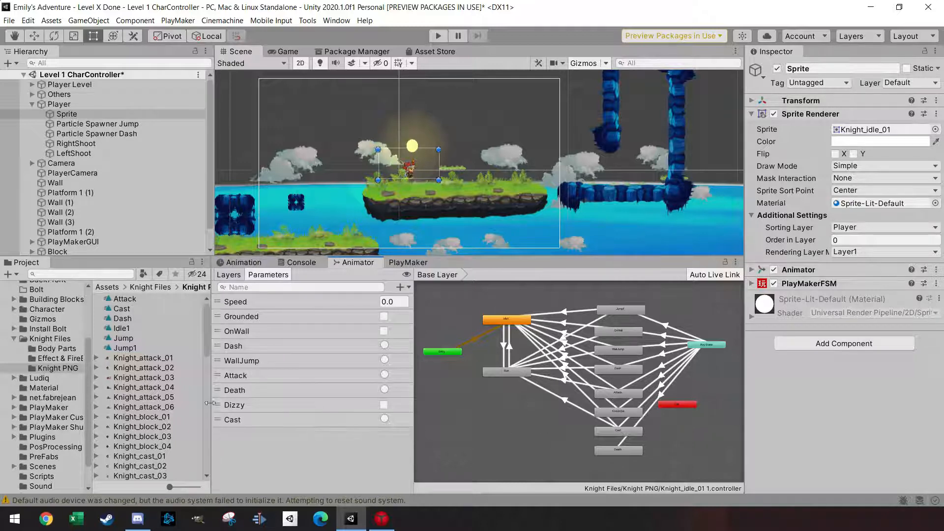
{"action": "scroll", "coordinate": [157, 389], "scroll_direction": "down", "scroll_amount": 2}
{"action": "left_click", "coordinate": [167, 420]}
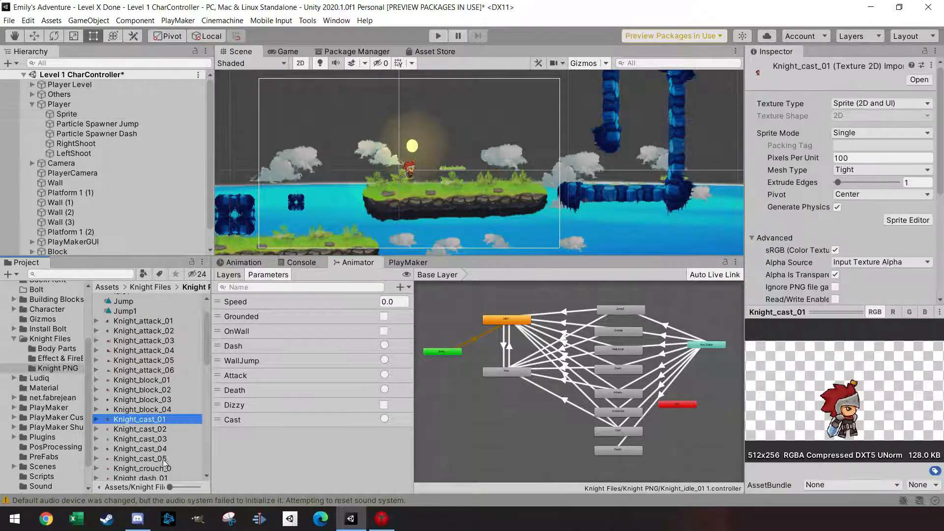
{"action": "left_click", "coordinate": [164, 460], "text": "shift"}
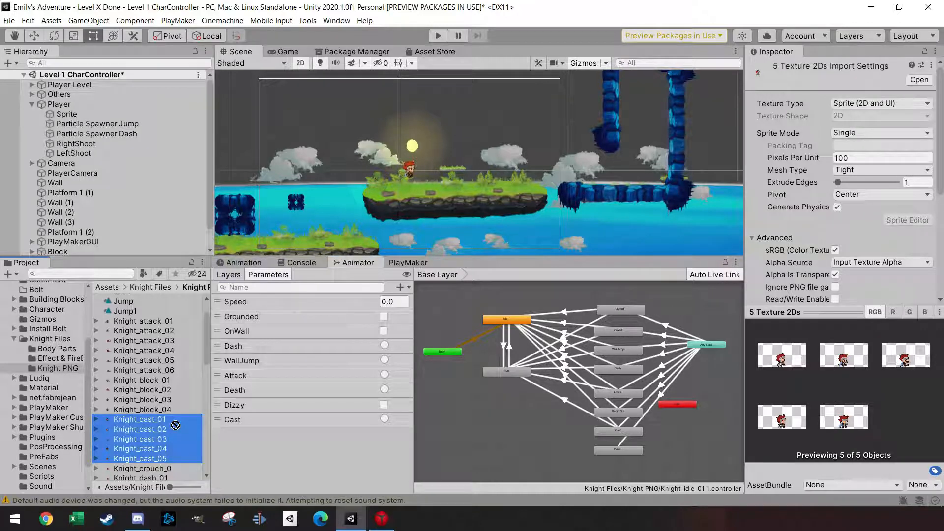
{"action": "left_click", "coordinate": [261, 422]}
Examine the conditions of the Animator transitions from Any State to Cast, Cast to Run and Cast to Idle1
{"action": "scroll", "coordinate": [636, 423], "scroll_direction": "up", "scroll_amount": 5}
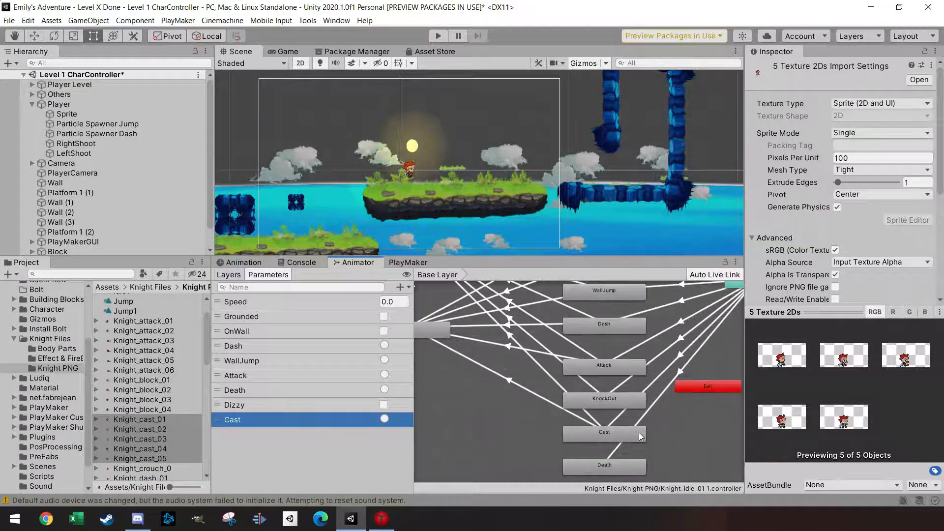
{"action": "middle_click_drag", "start_coordinate": [615, 428], "coordinate": [606, 425]}
{"action": "scroll", "coordinate": [576, 406], "scroll_direction": "down", "scroll_amount": 3}
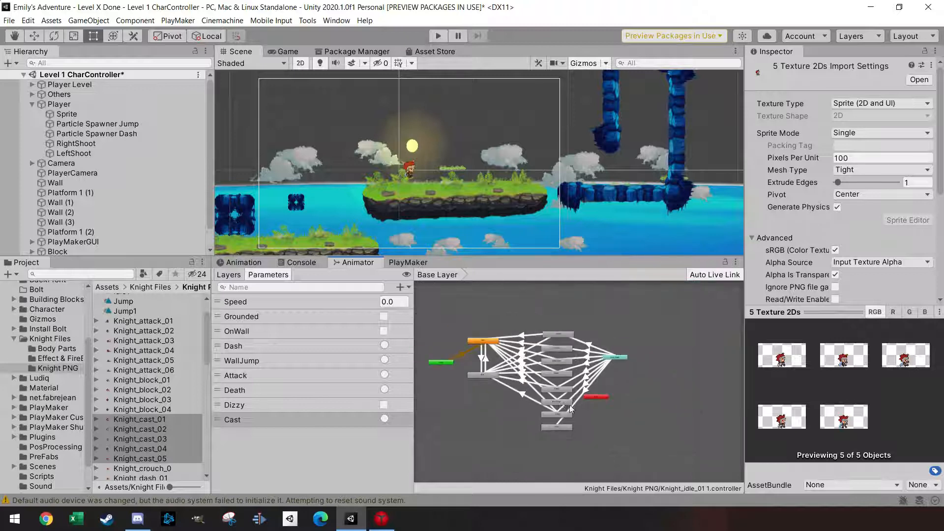
{"action": "left_click", "coordinate": [585, 383]}
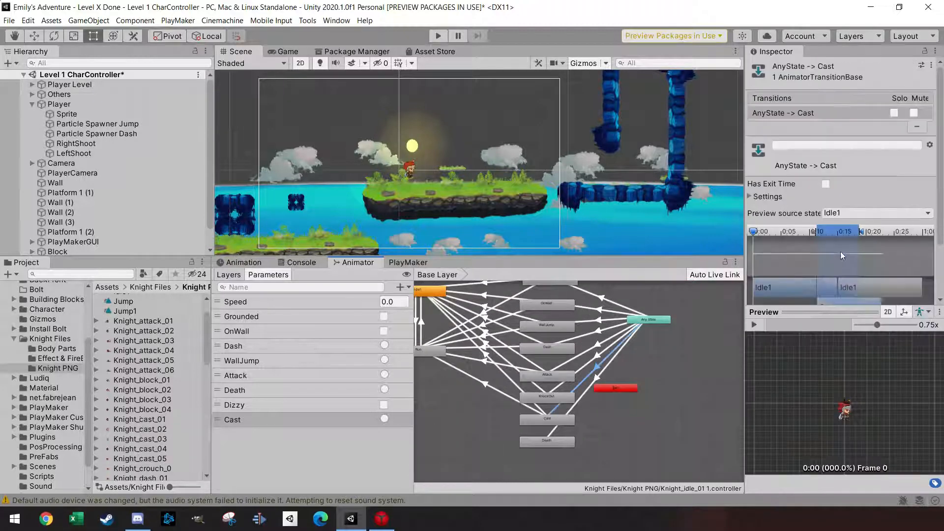
{"action": "scroll", "coordinate": [787, 294], "scroll_direction": "down", "scroll_amount": 3}
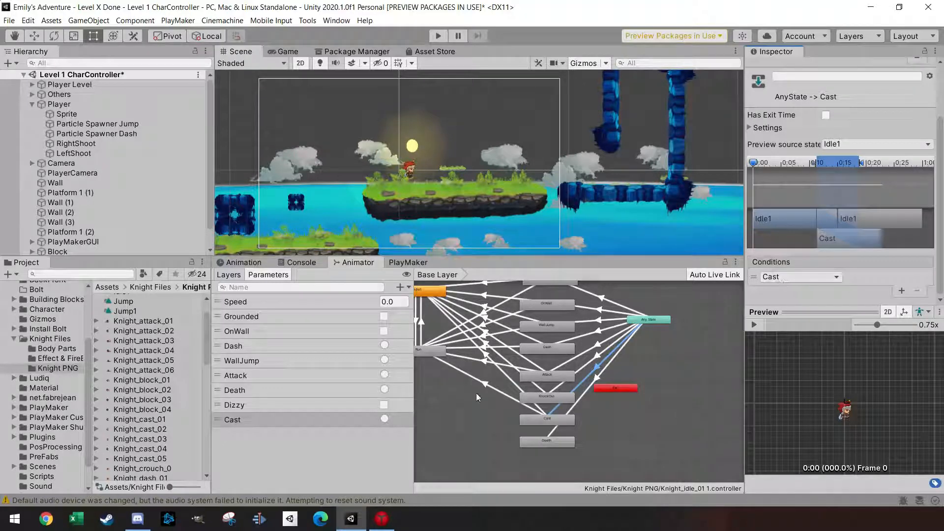
{"action": "left_click", "coordinate": [500, 390]}
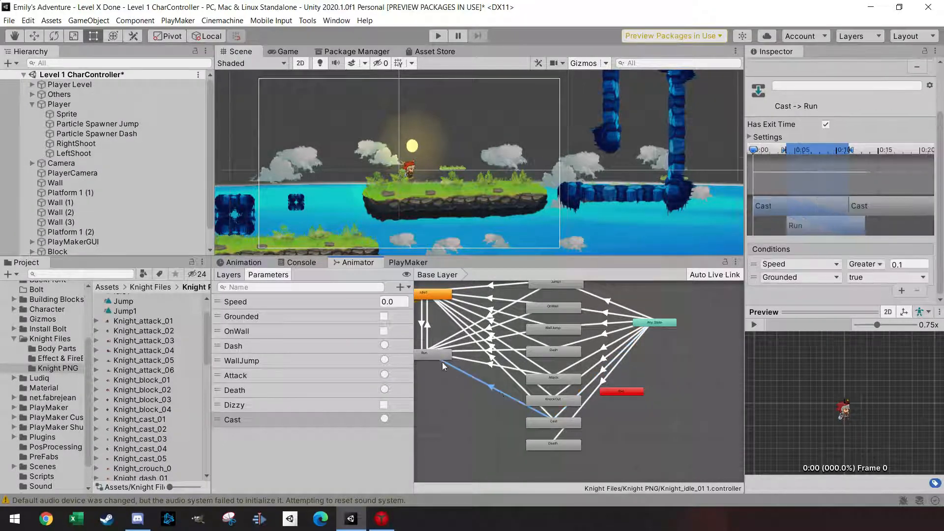
{"action": "left_click", "coordinate": [509, 376]}
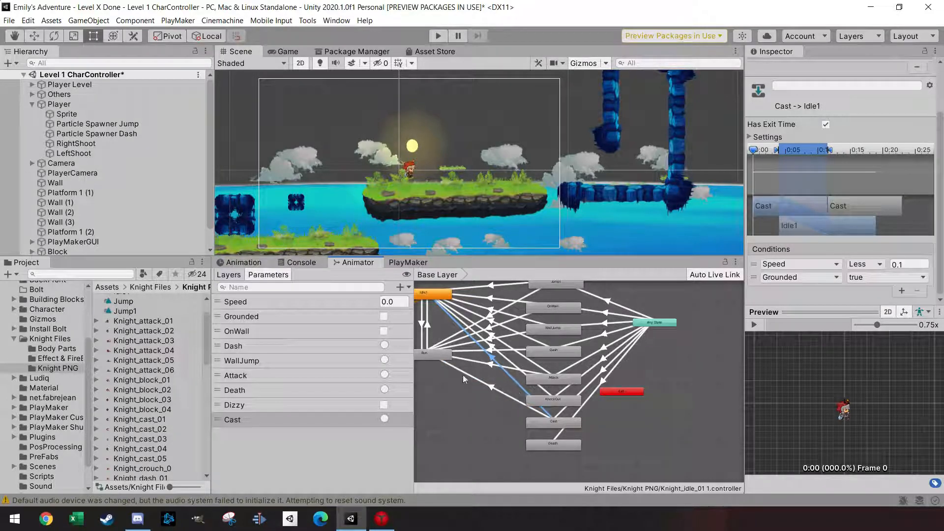
Open the Player object's DirectionPlayer state machine in PlayMaker and check the list of its FSMs
{"action": "left_click", "coordinate": [396, 263]}
{"action": "left_click", "coordinate": [56, 104]}
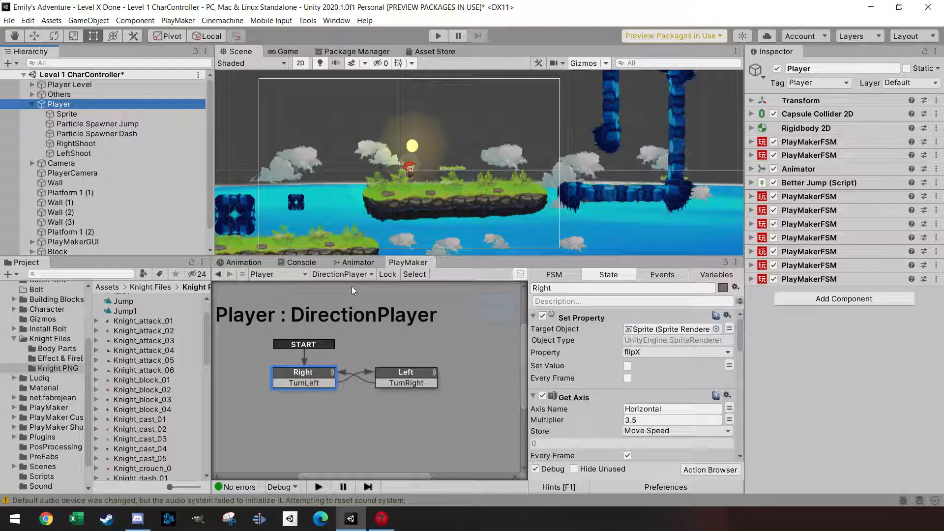
{"action": "left_click", "coordinate": [358, 275]}
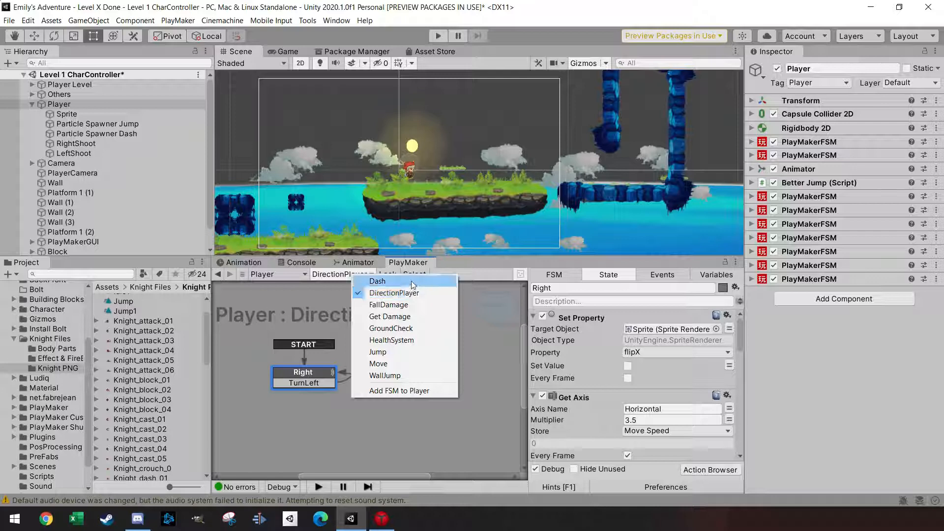
{"action": "left_click", "coordinate": [401, 254]}
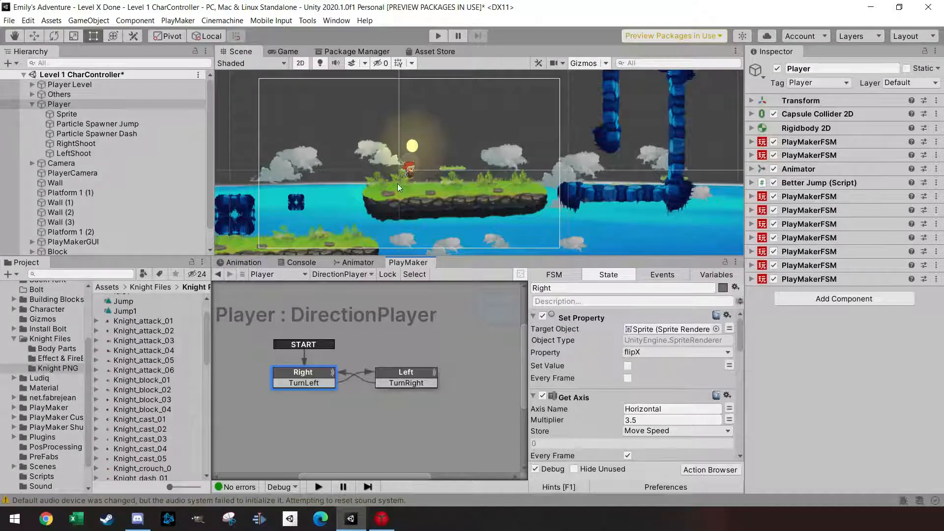
Add a Set Bool Value action at the end of the Right state, with DirectionPlayer as its bool variable
{"action": "left_click_drag", "start_coordinate": [305, 372], "coordinate": [300, 373]}
{"action": "scroll", "coordinate": [618, 364], "scroll_direction": "down", "scroll_amount": 8}
{"action": "scroll", "coordinate": [617, 369], "scroll_direction": "down", "scroll_amount": 5}
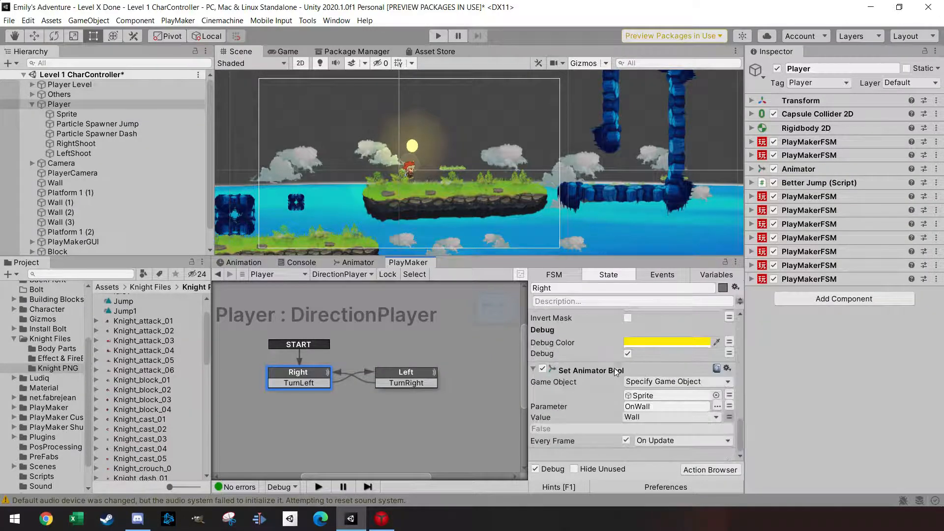
{"action": "left_click", "coordinate": [708, 470]}
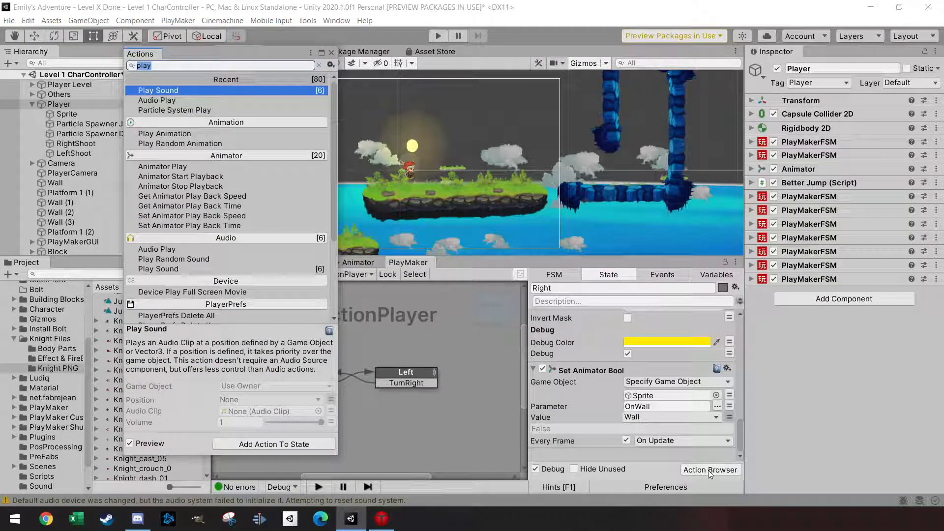
{"action": "type", "text": "set bo"}
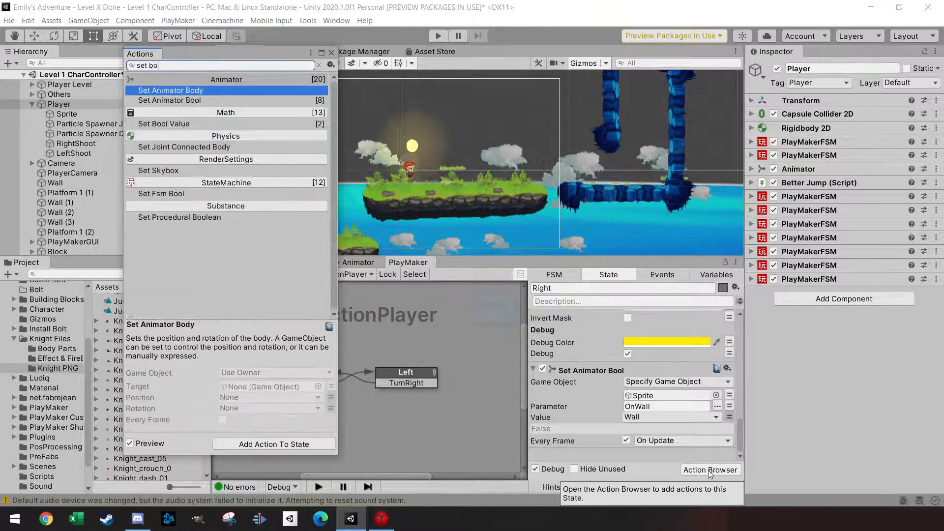
{"action": "double_click", "coordinate": [249, 124]}
{"action": "left_click", "coordinate": [331, 52]}
{"action": "left_click", "coordinate": [671, 414]}
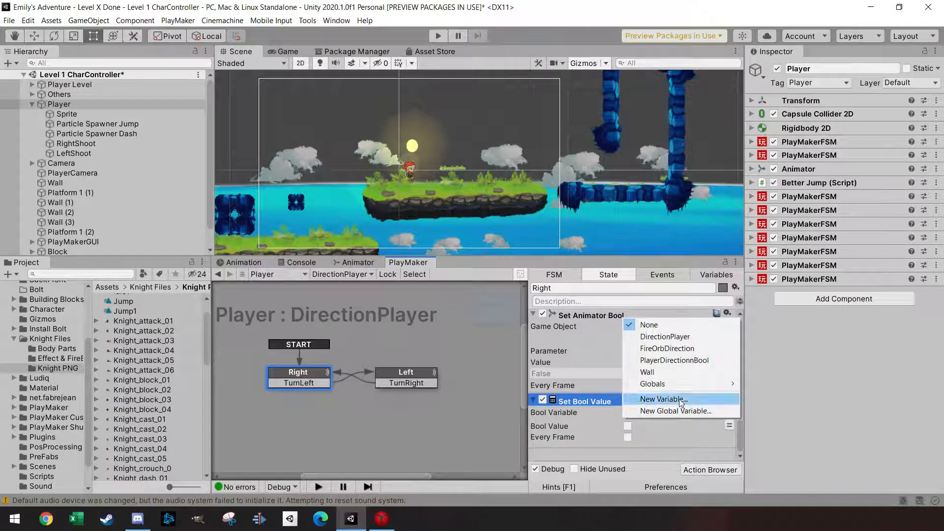
{"action": "left_click", "coordinate": [670, 338]}
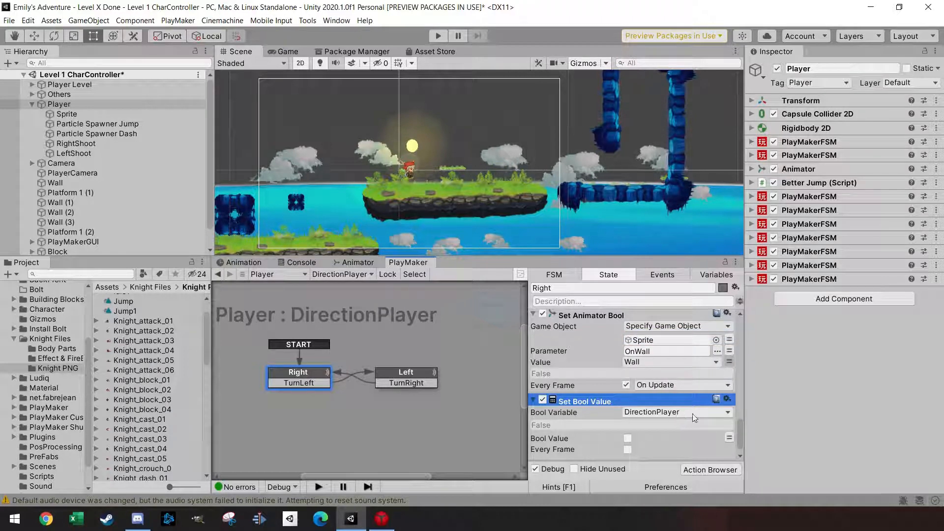
Delete the unused PlayerDirectionnBool variable and set the Right state's new Set Bool Value action to true
{"action": "left_click", "coordinate": [716, 275]}
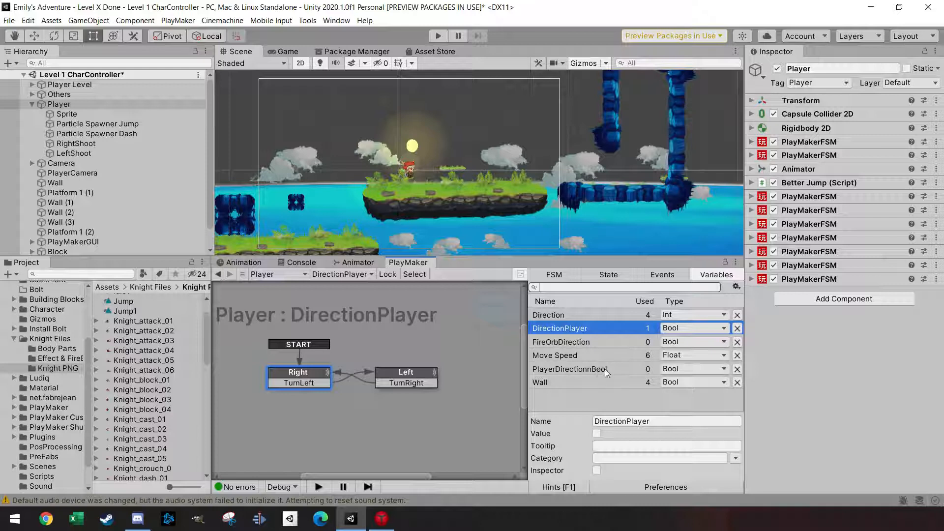
{"action": "left_click", "coordinate": [737, 370]}
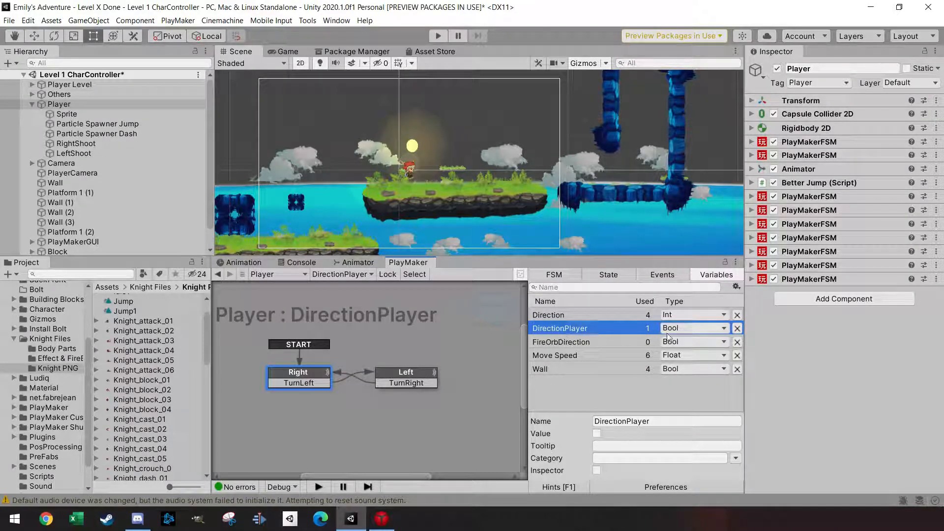
{"action": "left_click", "coordinate": [609, 275]}
{"action": "scroll", "coordinate": [609, 418], "scroll_direction": "down", "scroll_amount": 1}
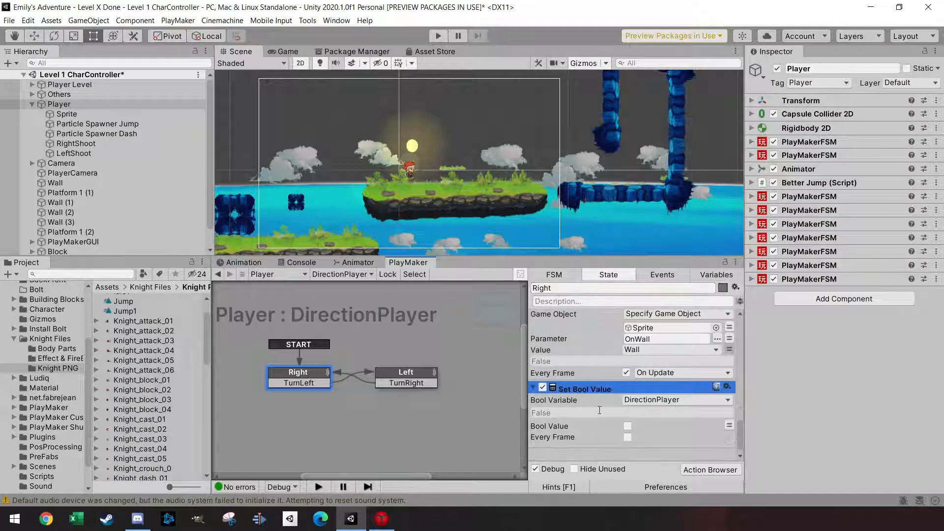
{"action": "left_click", "coordinate": [628, 426]}
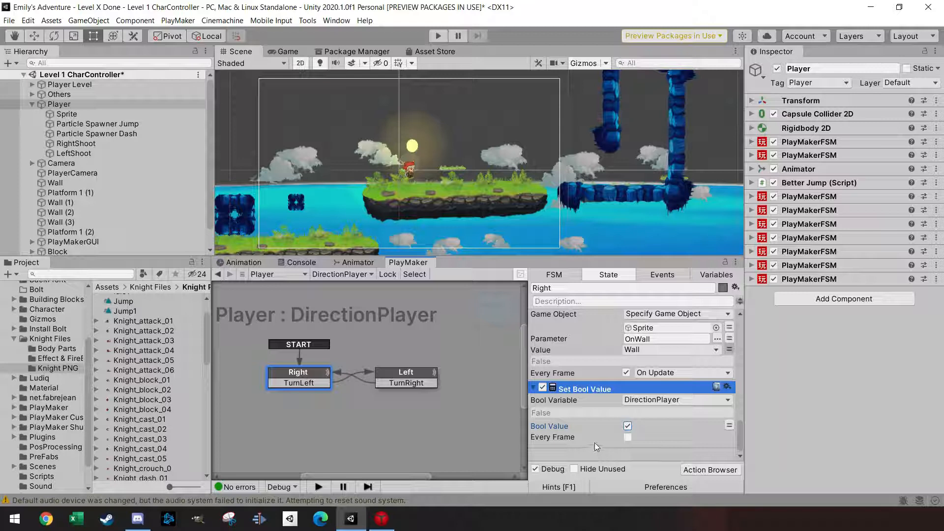
Copy the Set Bool Value action to the end of the Left state and set its Bool Value to false
{"action": "right_click", "coordinate": [595, 388]}
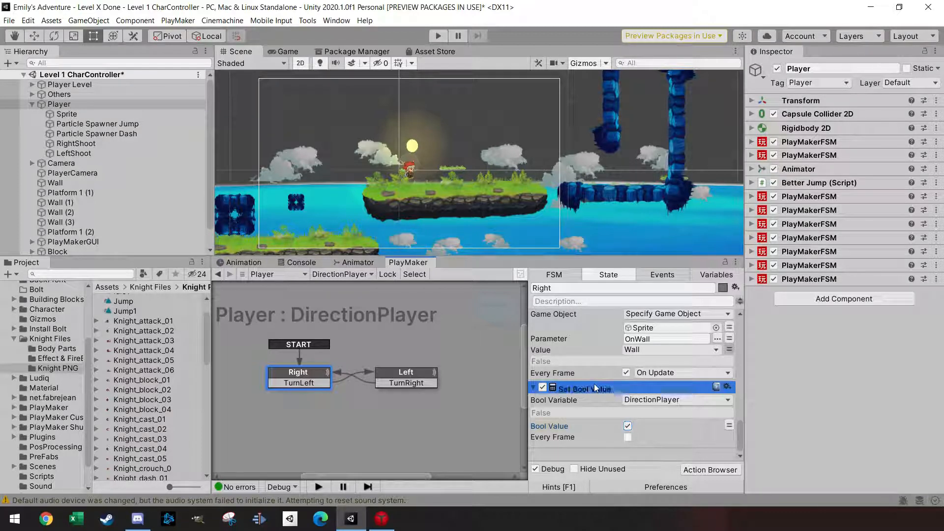
{"action": "left_click", "coordinate": [595, 388]}
{"action": "left_click", "coordinate": [398, 372]}
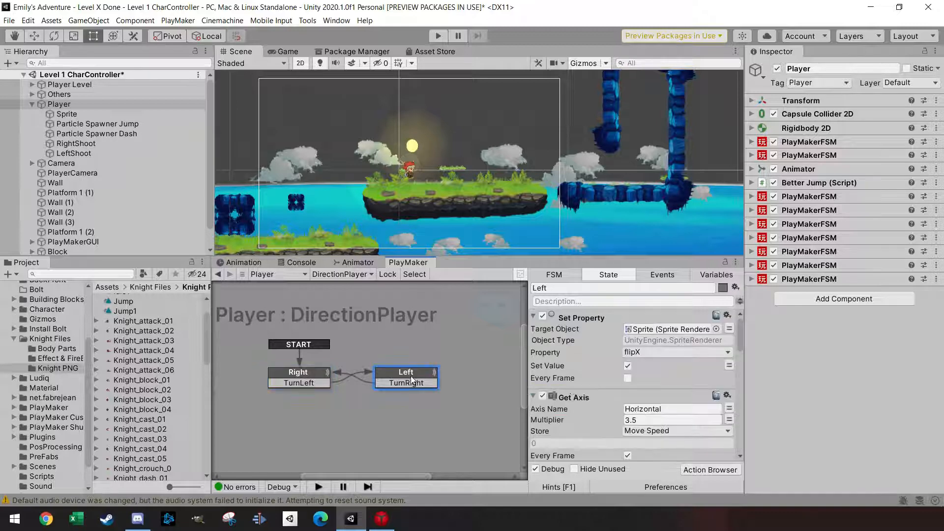
{"action": "scroll", "coordinate": [571, 385], "scroll_direction": "down", "scroll_amount": 10}
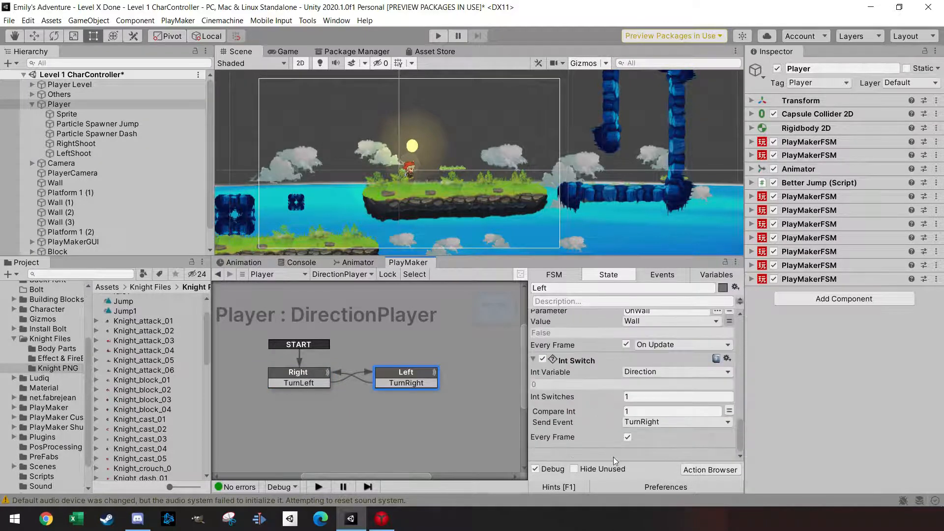
{"action": "key", "text": "ctrl+v"}
{"action": "left_click", "coordinate": [627, 426]}
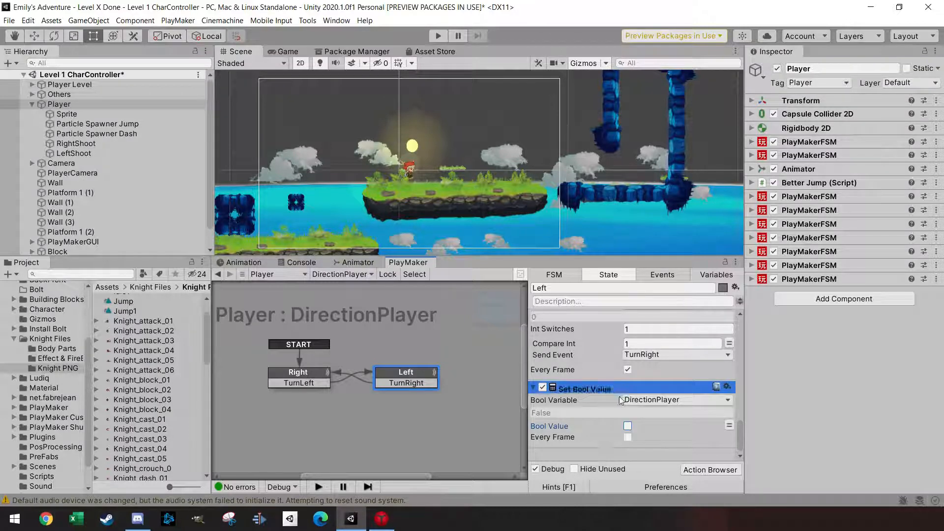
Review the CheckBool, DashLeft and DashRight states of the Player's Dash state machine and return to the DirectionPlayer state machine
{"action": "left_click", "coordinate": [355, 274]}
{"action": "left_click", "coordinate": [382, 281]}
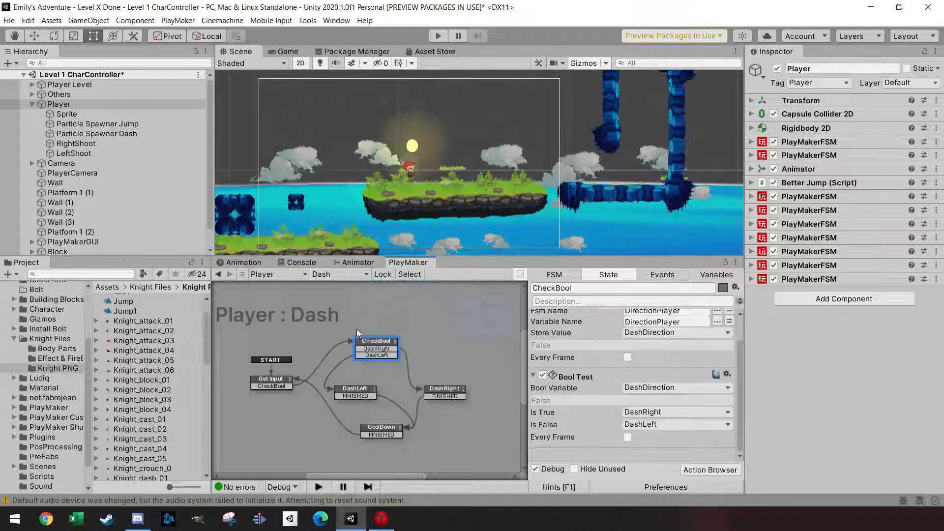
{"action": "scroll", "coordinate": [569, 376], "scroll_direction": "up", "scroll_amount": 2}
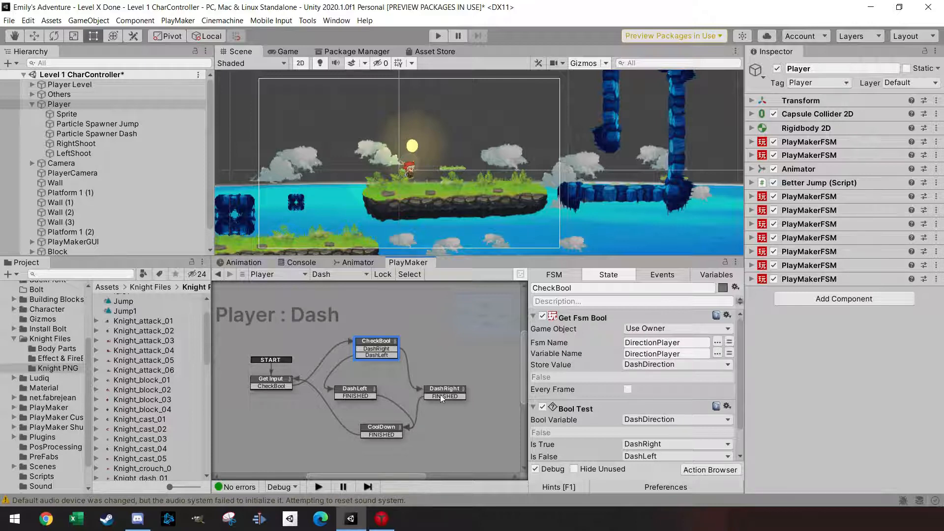
{"action": "left_click", "coordinate": [356, 390]}
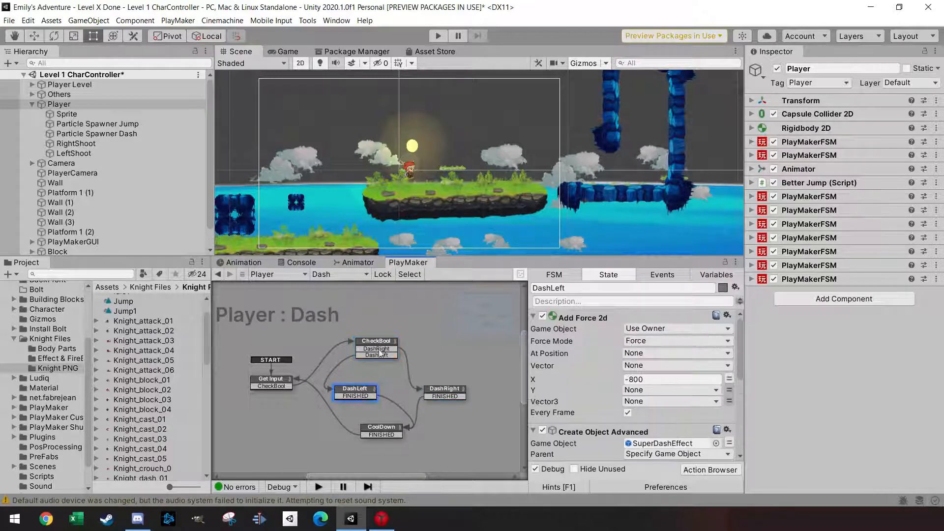
{"action": "left_click", "coordinate": [445, 392]}
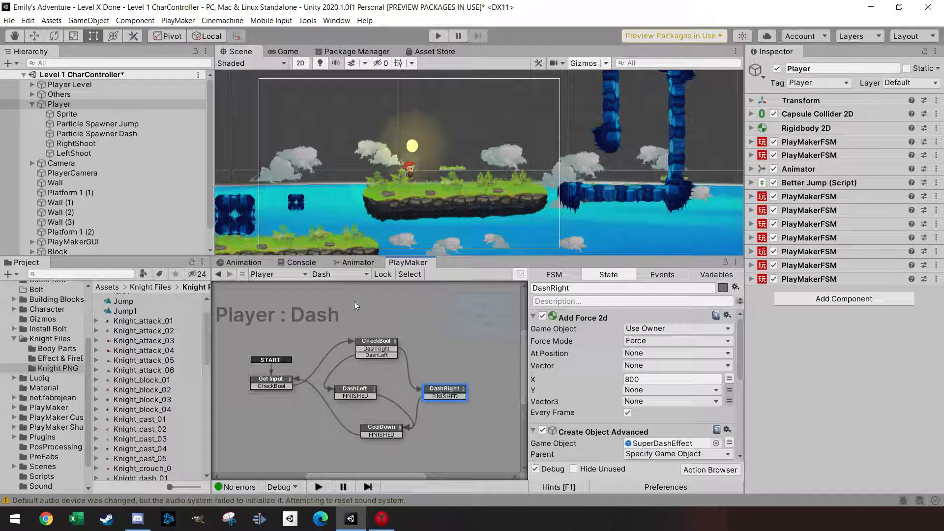
{"action": "left_click", "coordinate": [350, 276]}
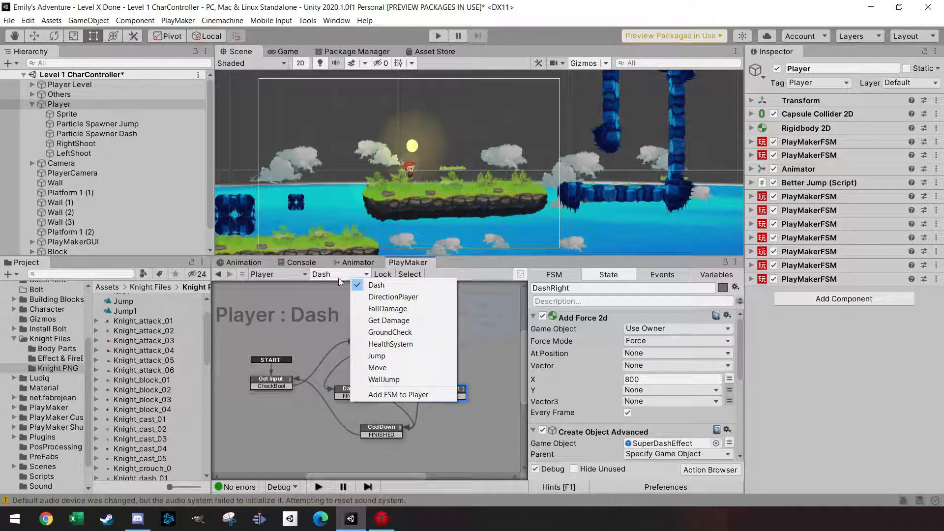
{"action": "left_click", "coordinate": [338, 279]}
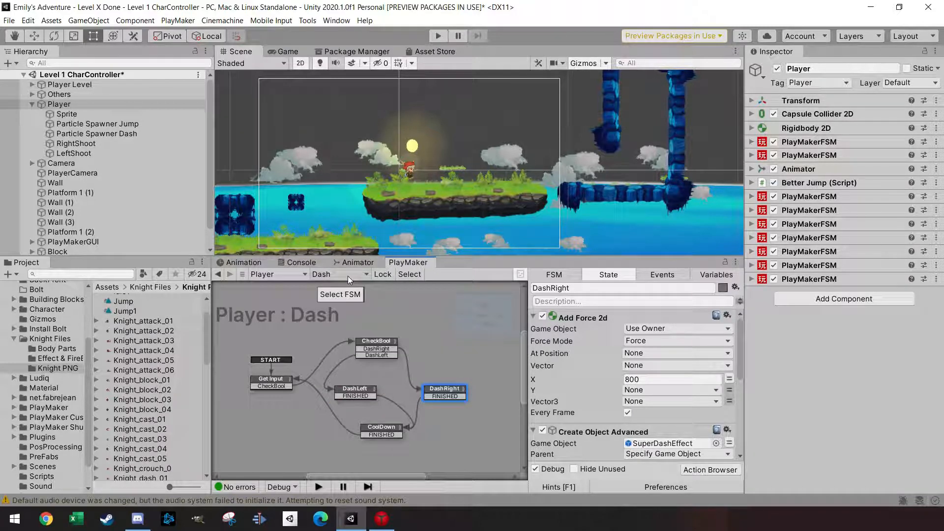
{"action": "left_click", "coordinate": [347, 276]}
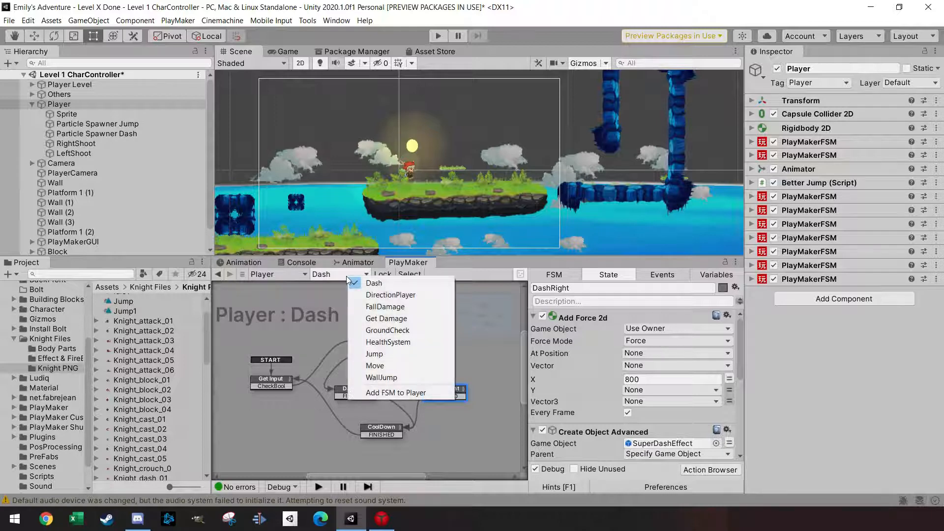
{"action": "left_click", "coordinate": [376, 295]}
{"action": "scroll", "coordinate": [567, 406], "scroll_direction": "down", "scroll_amount": 10}
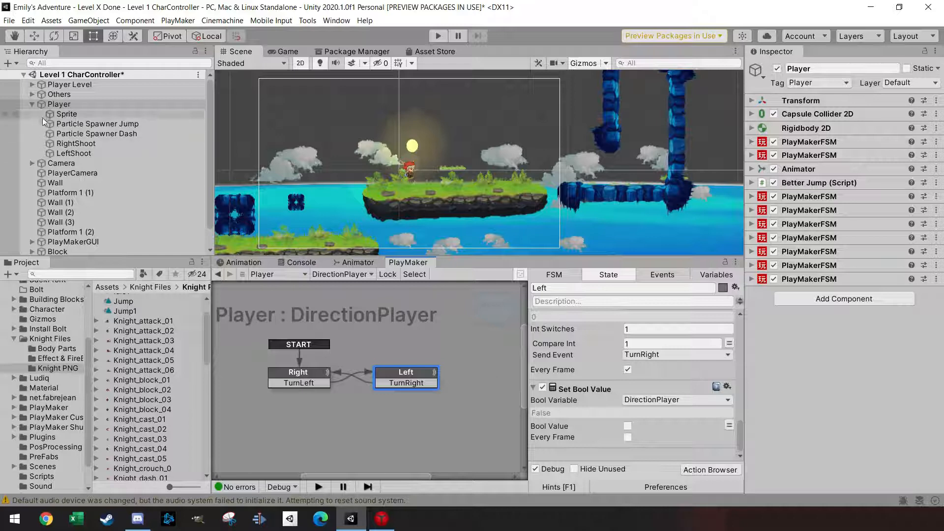
Place the fireball_01 to fireball_03 sprites from the Effect & FireBalls folder in the scene as an animation named Fireball1
{"action": "left_click", "coordinate": [32, 104]}
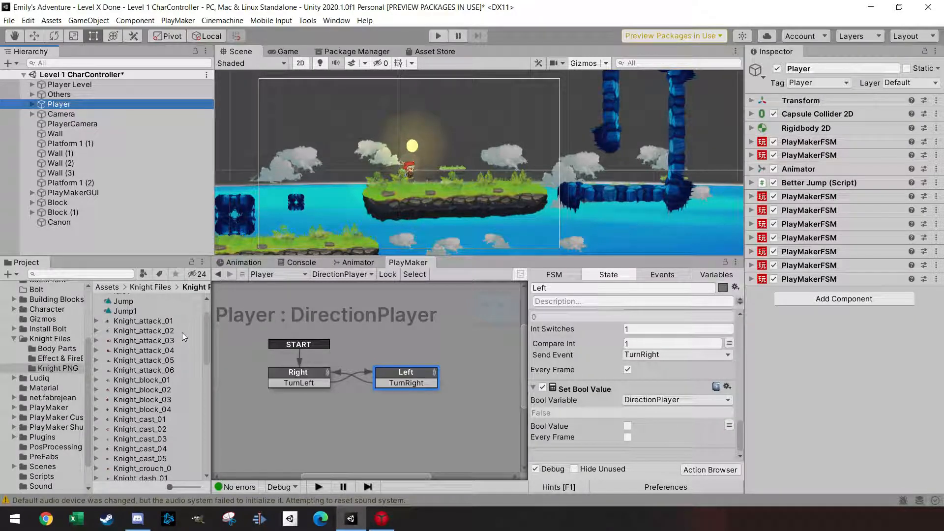
{"action": "scroll", "coordinate": [173, 338], "scroll_direction": "down", "scroll_amount": 10}
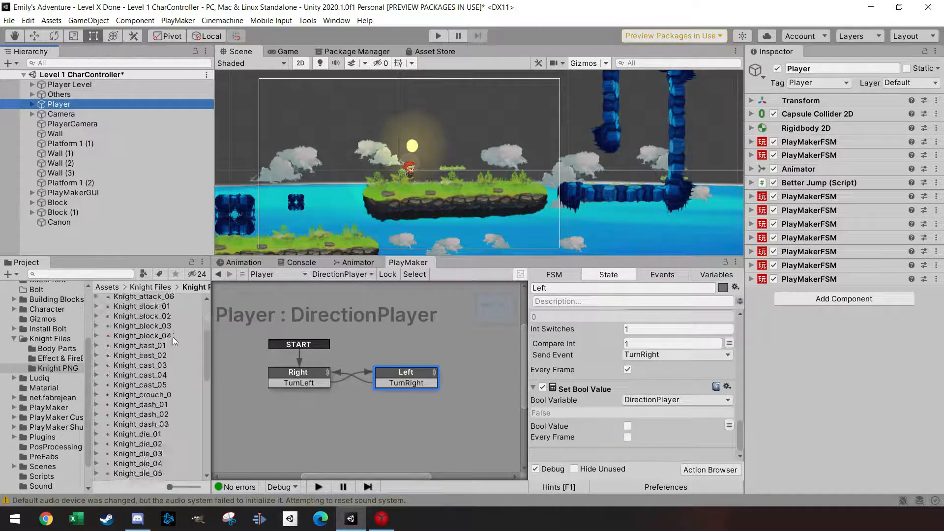
{"action": "left_click", "coordinate": [56, 359]}
{"action": "left_click", "coordinate": [144, 436]}
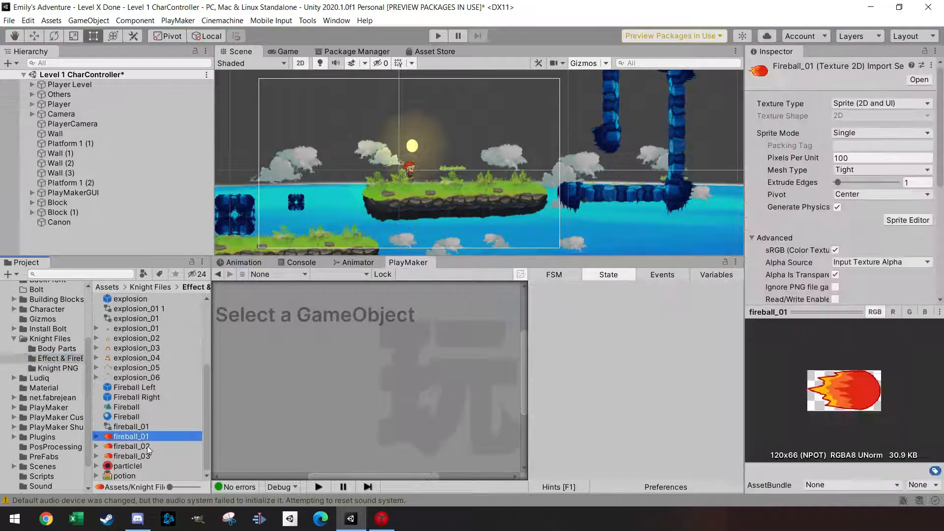
{"action": "left_click", "coordinate": [143, 456], "text": "shift"}
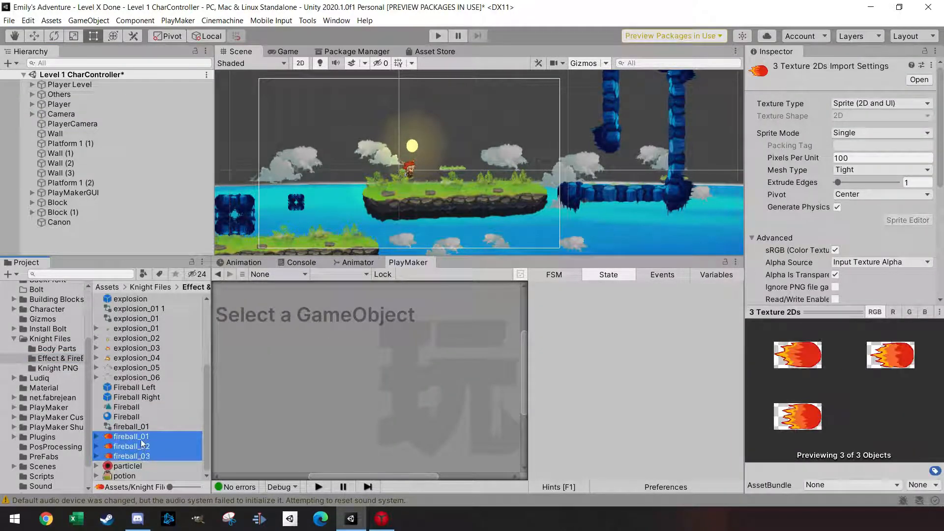
{"action": "left_click_drag", "start_coordinate": [175, 438], "coordinate": [473, 166]}
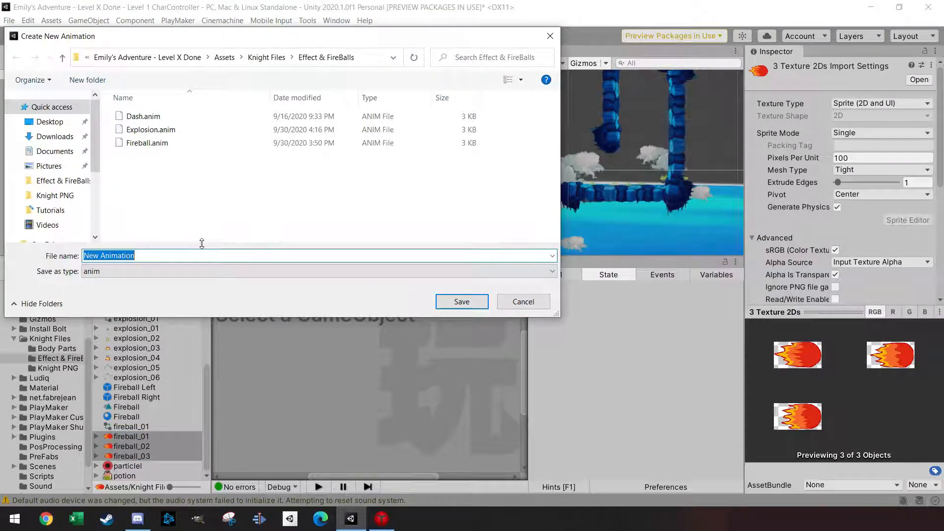
{"action": "type", "text": "Fireball1"}
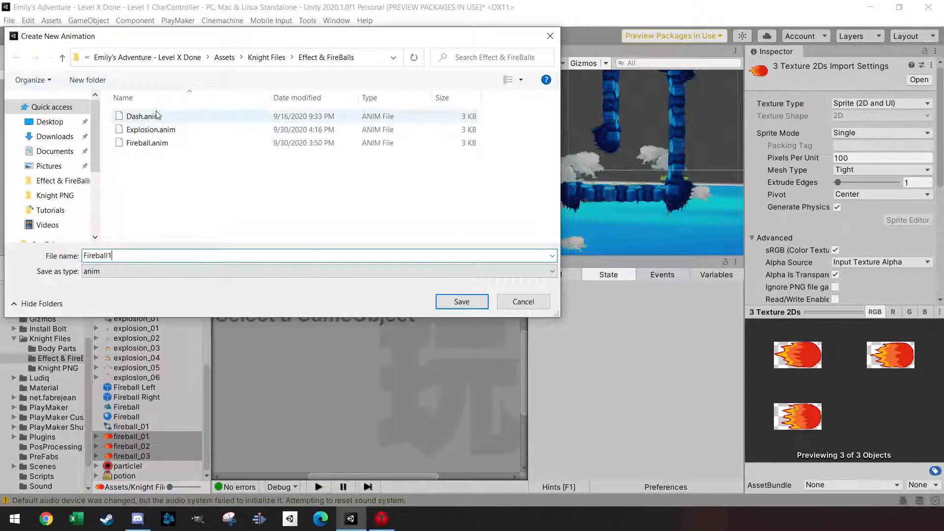
{"action": "left_click", "coordinate": [462, 301]}
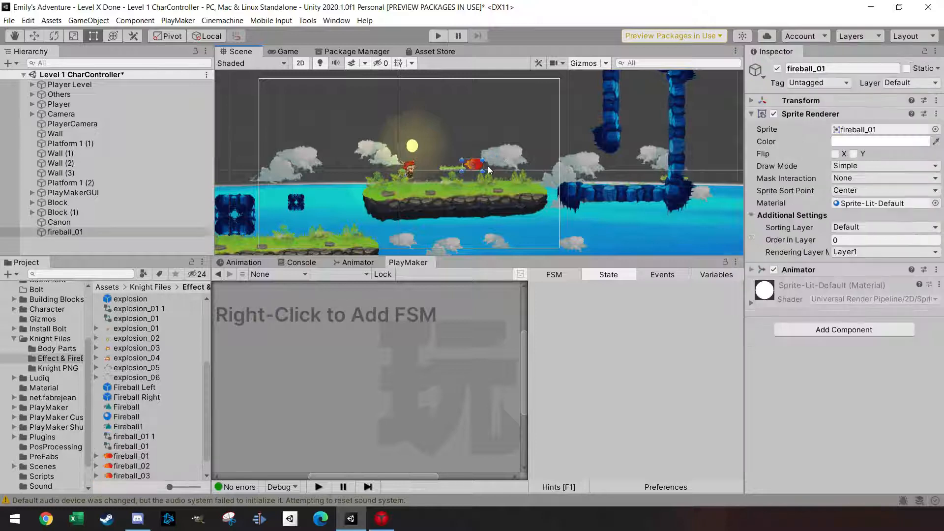
Move the fireball closer to the knight, at about X 2.86, Y 0.01, and set its scale to 0.6 in X and Y
{"action": "scroll", "coordinate": [488, 166], "scroll_direction": "up", "scroll_amount": 5}
{"action": "left_click_drag", "start_coordinate": [471, 160], "coordinate": [417, 173]}
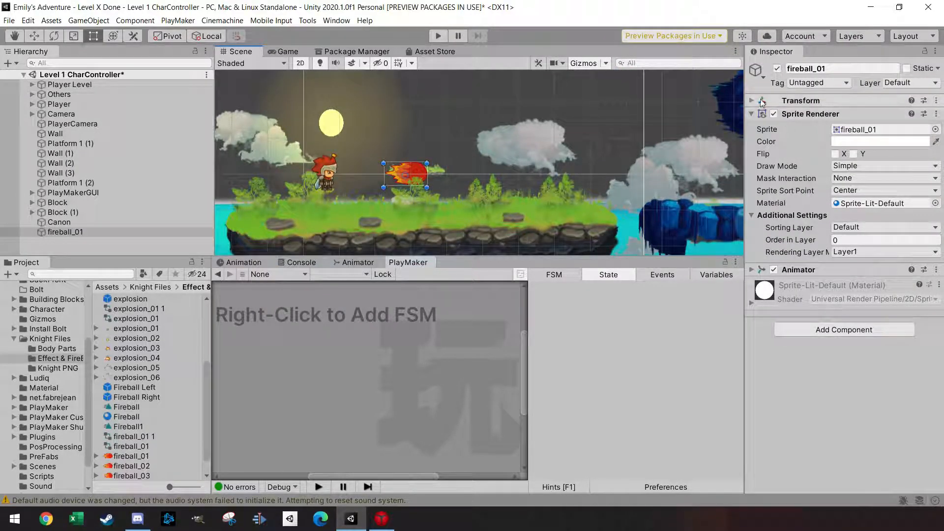
{"action": "left_click", "coordinate": [800, 100]}
{"action": "left_click", "coordinate": [816, 141]}
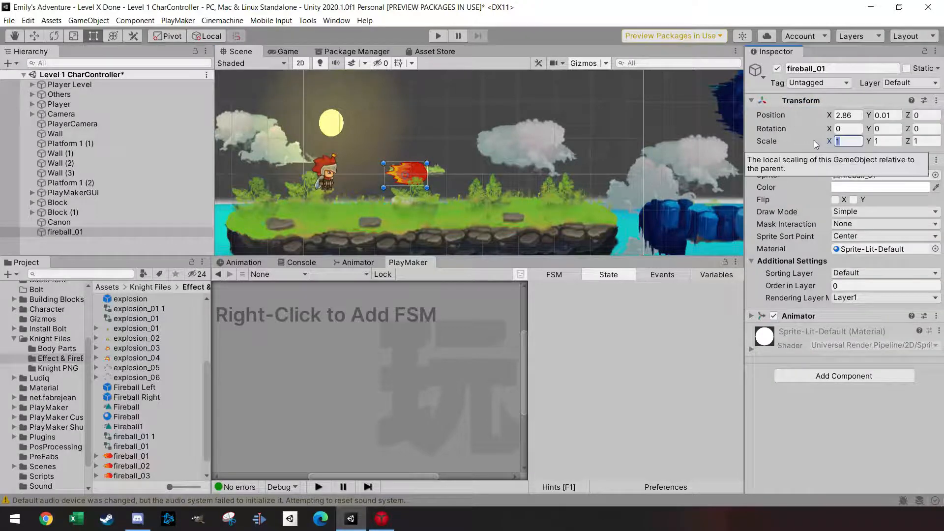
{"action": "type", "text": "0.8"}
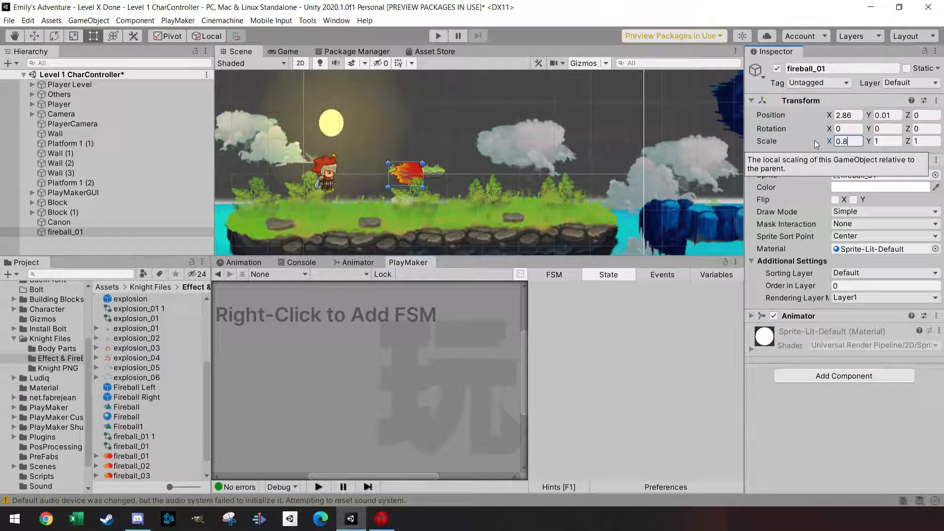
{"action": "key", "text": "Return"}
{"action": "type", "text": "0.5"}
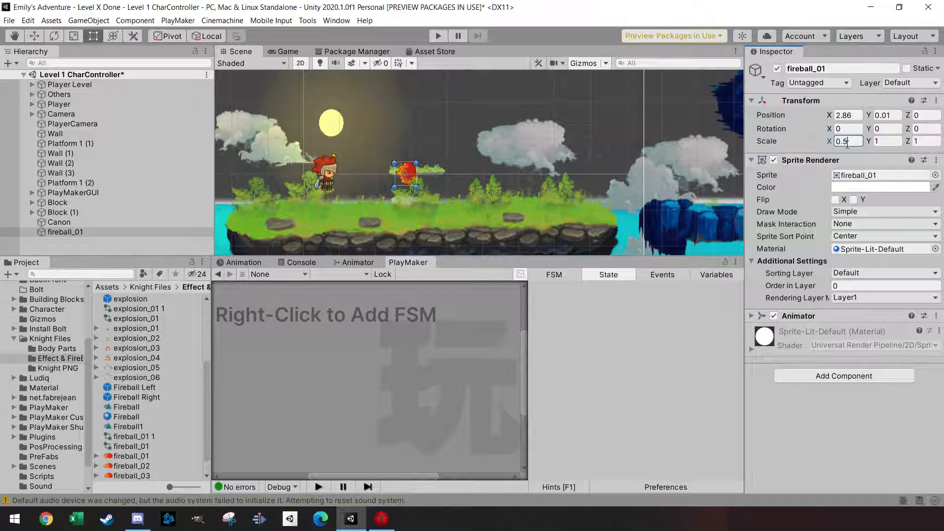
{"action": "key", "text": "Tab"}
{"action": "type", "text": "0.6"}
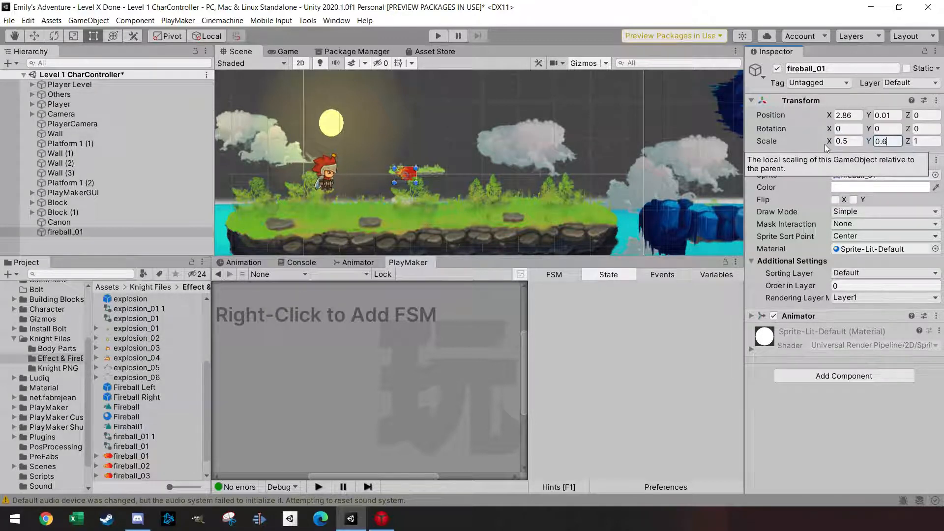
{"action": "left_click", "coordinate": [845, 142]}
{"action": "type", "text": "0.6"}
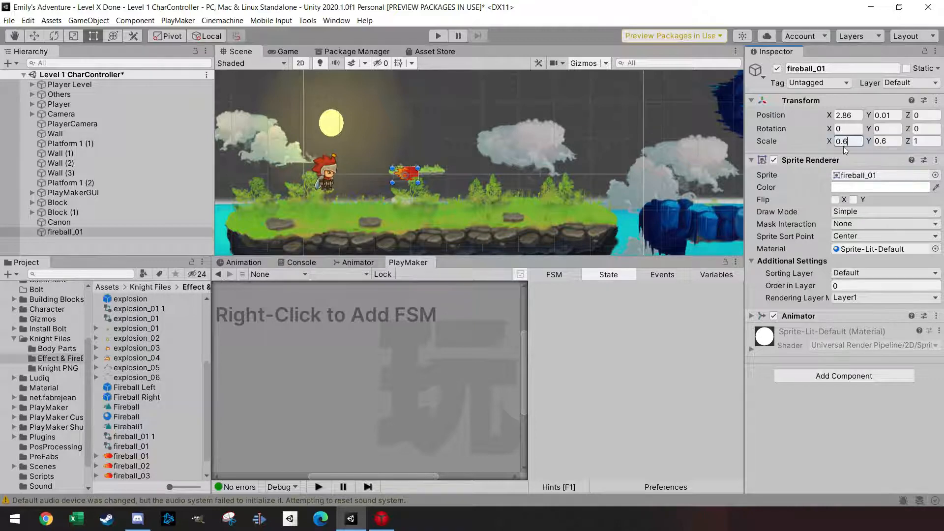
Put the fireball on the Player sorting layer with order in layer 5 and tag it as Attack
{"action": "left_click", "coordinate": [867, 273]}
{"action": "left_click", "coordinate": [876, 333]}
{"action": "left_click", "coordinate": [809, 290]}
{"action": "type", "text": "3"}
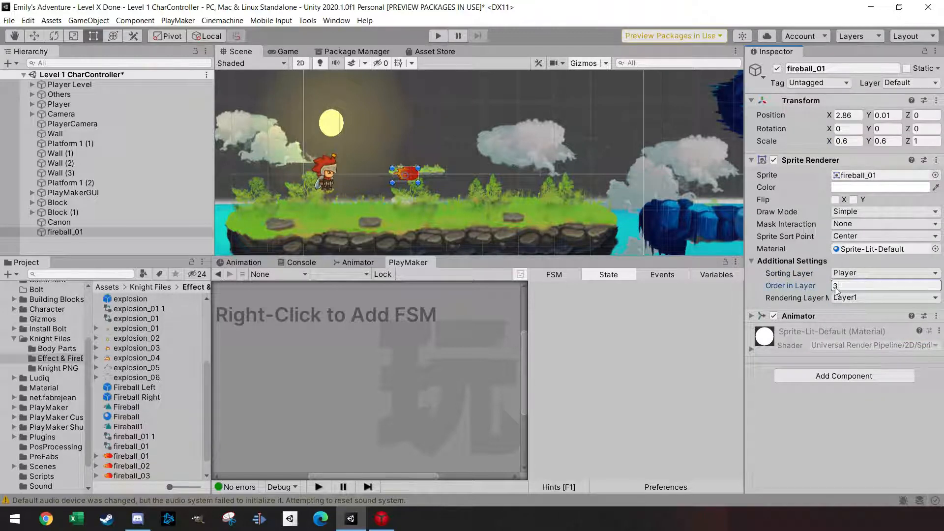
{"action": "type", "text": "5"}
{"action": "left_click", "coordinate": [814, 84]}
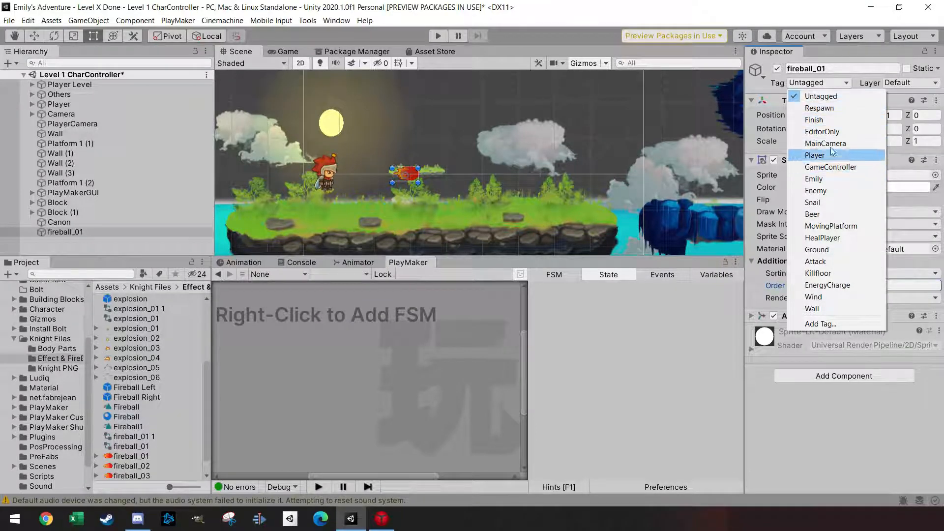
{"action": "left_click", "coordinate": [817, 262]}
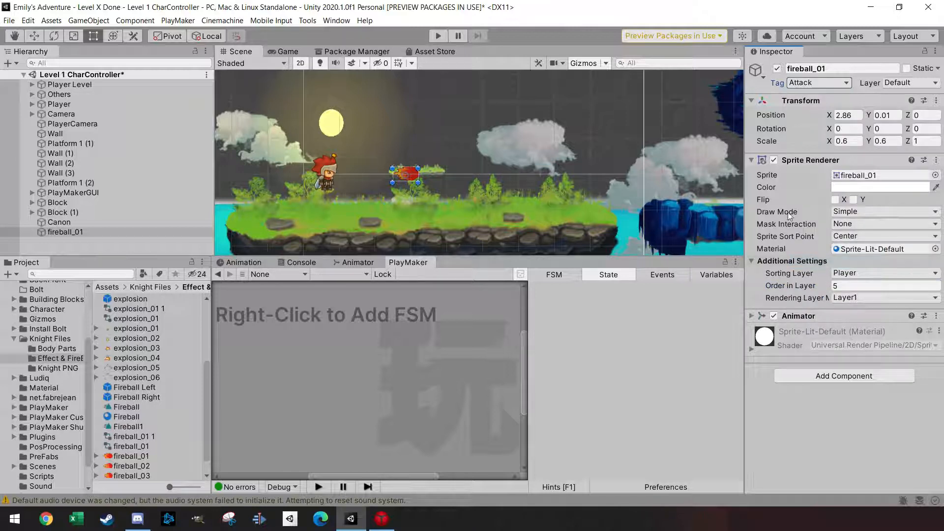
Add a Circle Collider 2D to the fireball and fit it around the red head, with about 0.38 radius and 0.22 X offset
{"action": "left_click", "coordinate": [837, 376]}
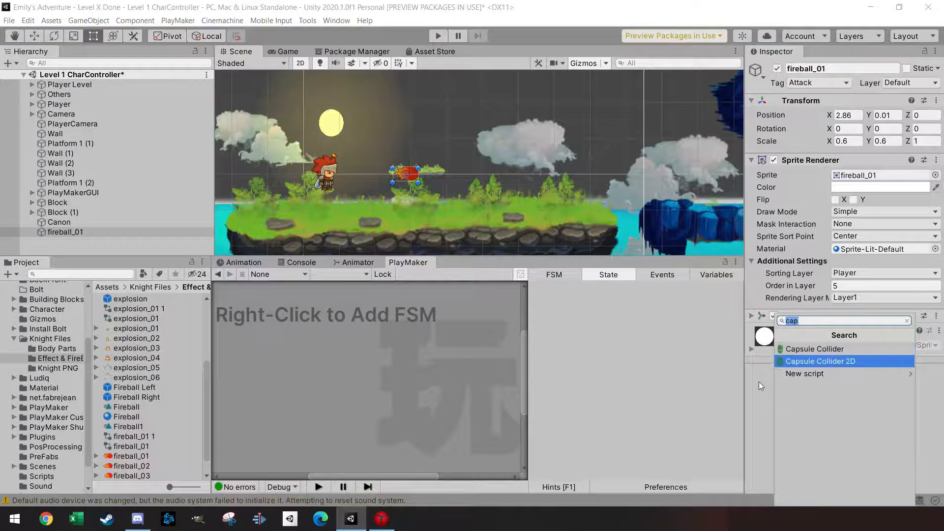
{"action": "type", "text": "circ"}
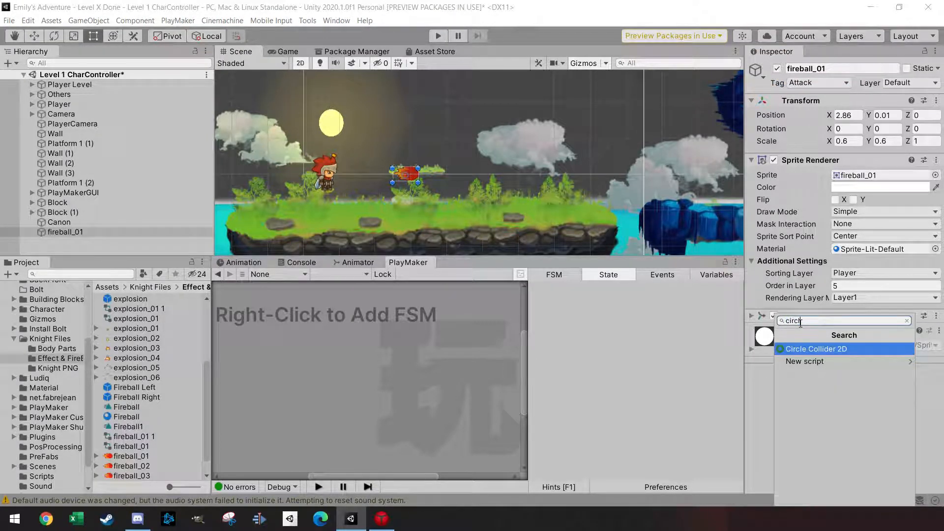
{"action": "key", "text": "Return"}
{"action": "scroll", "coordinate": [781, 335], "scroll_direction": "down", "scroll_amount": 4}
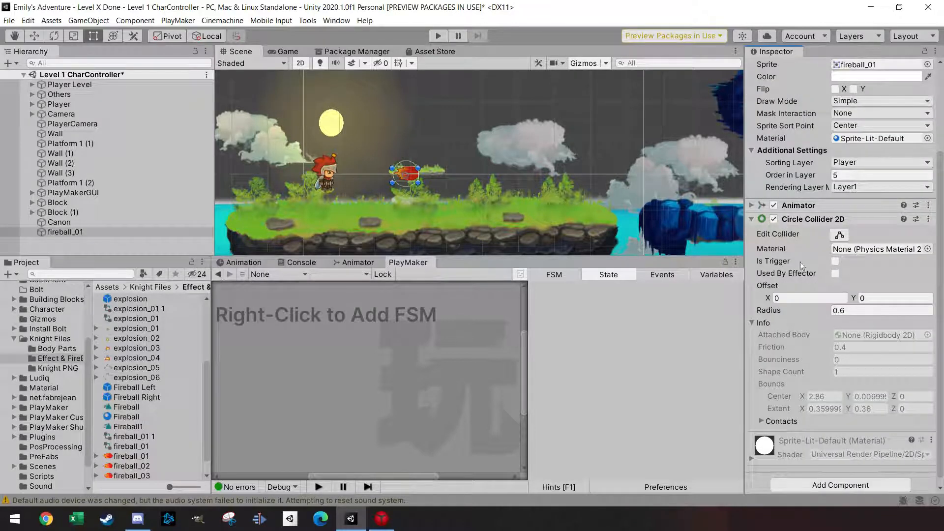
{"action": "scroll", "coordinate": [427, 179], "scroll_direction": "up", "scroll_amount": 3}
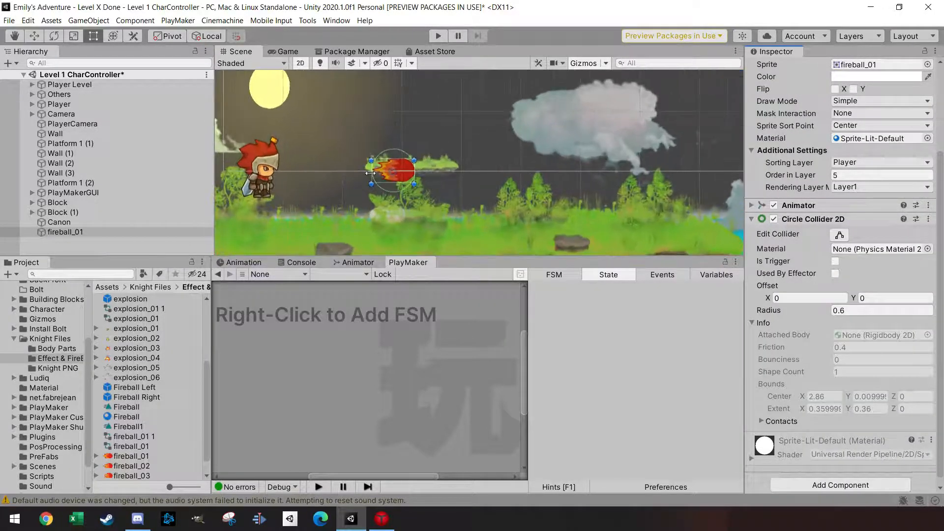
{"action": "left_click", "coordinate": [840, 235]}
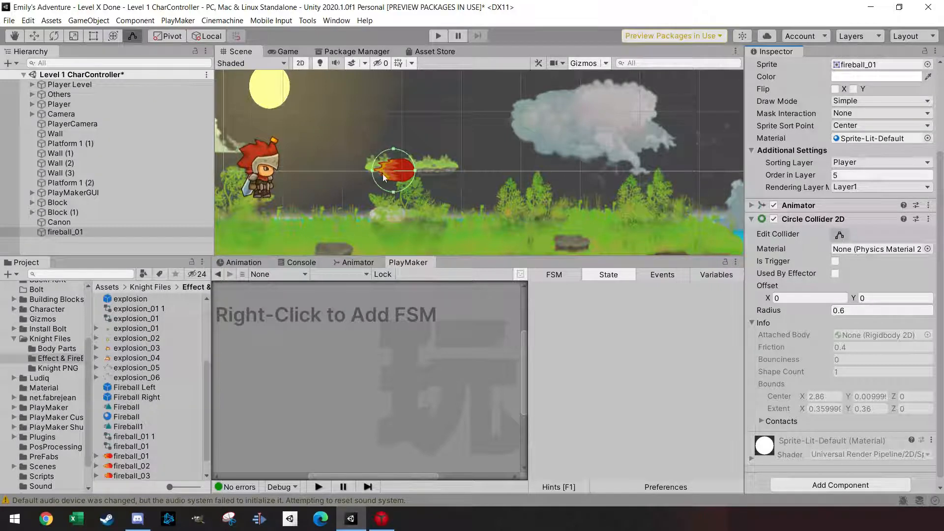
{"action": "left_click_drag", "start_coordinate": [370, 172], "coordinate": [388, 170]}
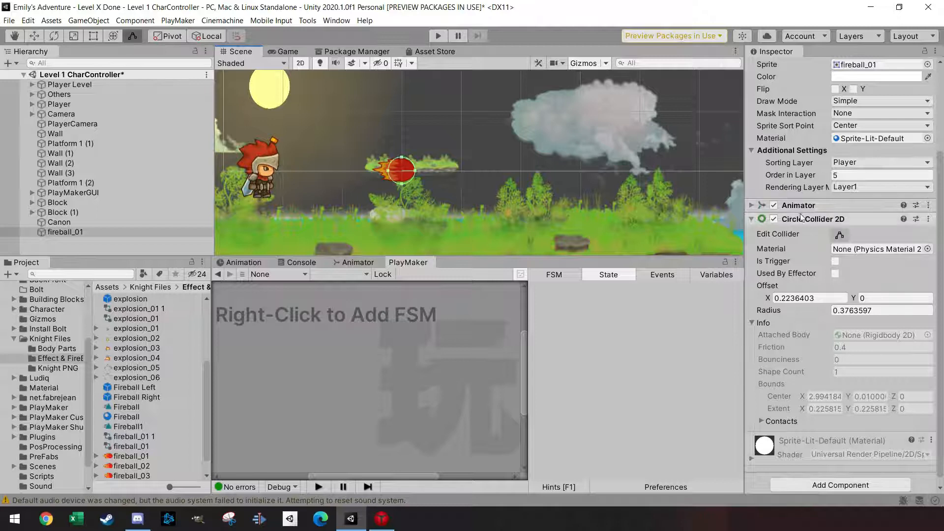
{"action": "left_click", "coordinate": [752, 220]}
Add a Rigidbody 2D component to the fireball
{"action": "left_click", "coordinate": [851, 391]}
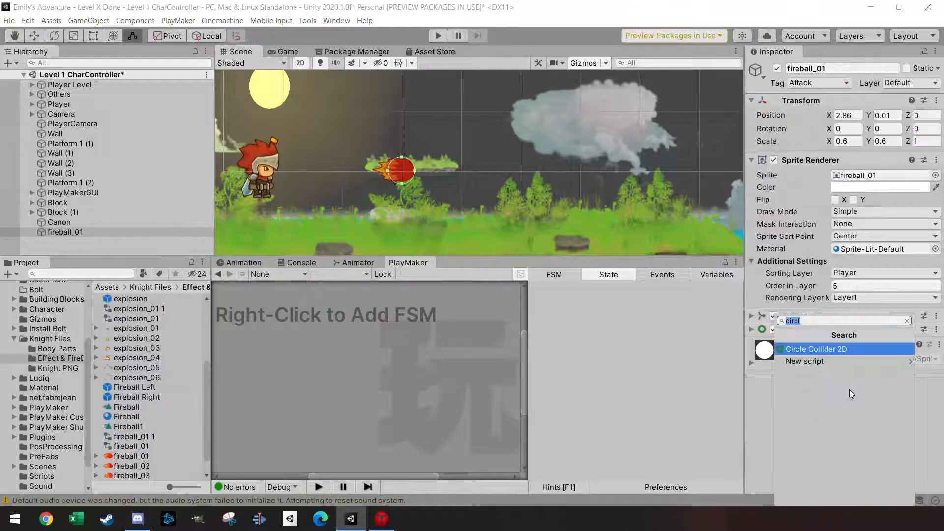
{"action": "type", "text": "rigid"}
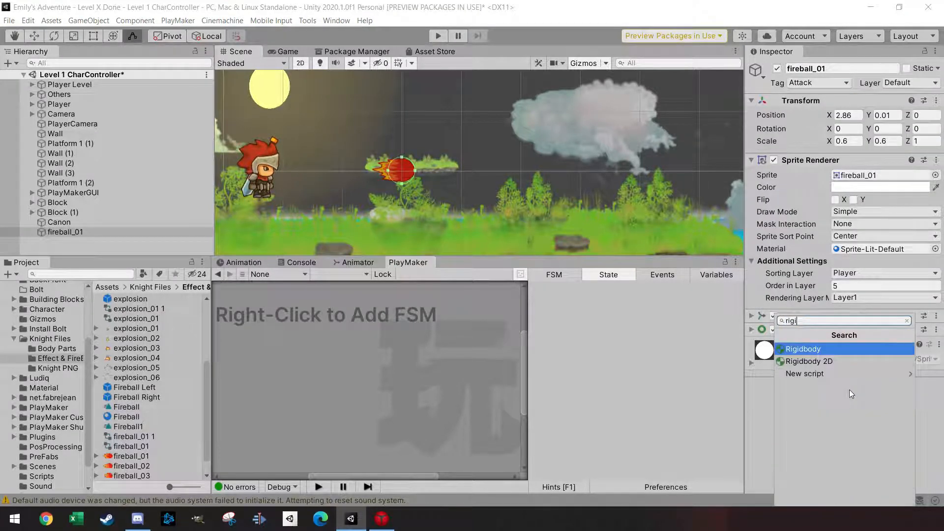
{"action": "key", "text": "Down"}
{"action": "key", "text": "Return"}
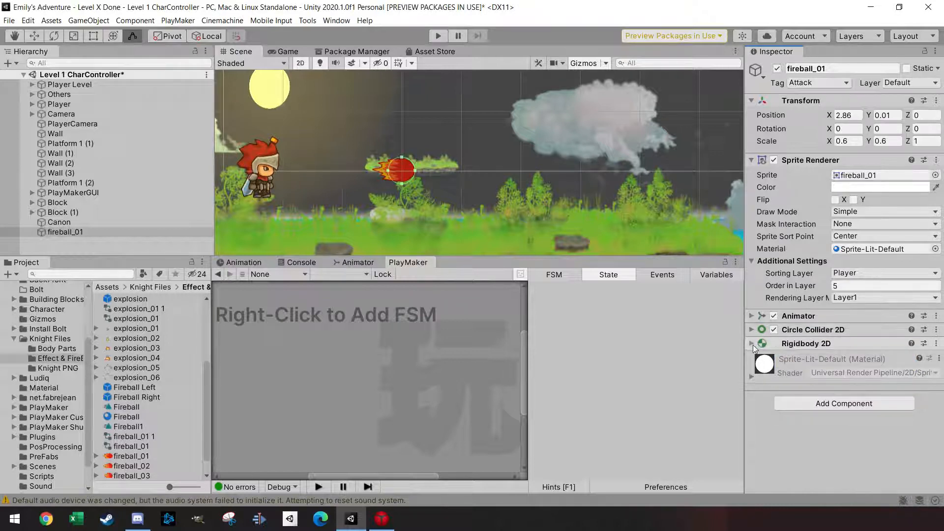
Set the fireball's Rigidbody 2D mass to 0.0001 and its gravity scale to 0
{"action": "left_click", "coordinate": [751, 343]}
{"action": "scroll", "coordinate": [812, 319], "scroll_direction": "down", "scroll_amount": 3}
{"action": "left_click", "coordinate": [850, 292]}
{"action": "type", "text": "0.0001"}
{"action": "left_click", "coordinate": [861, 301]}
{"action": "left_click", "coordinate": [798, 328]}
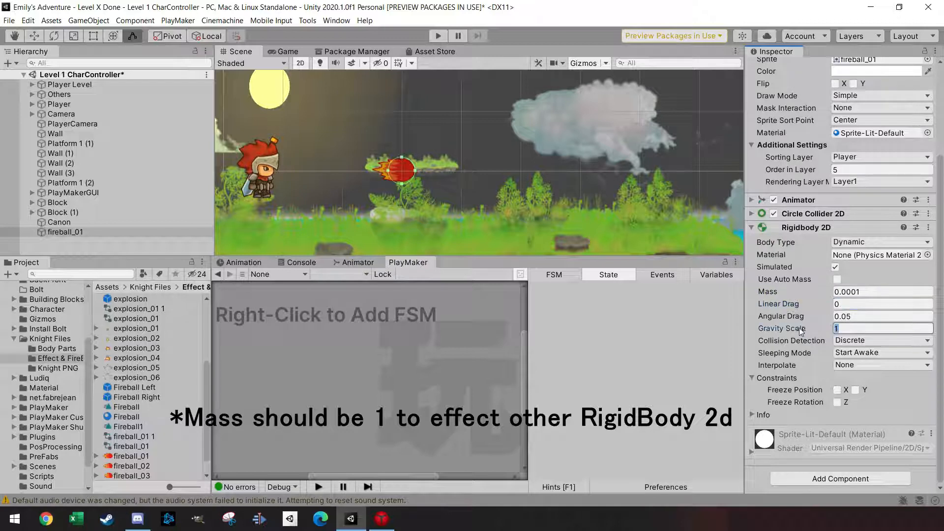
{"action": "left_click", "coordinate": [858, 292]}
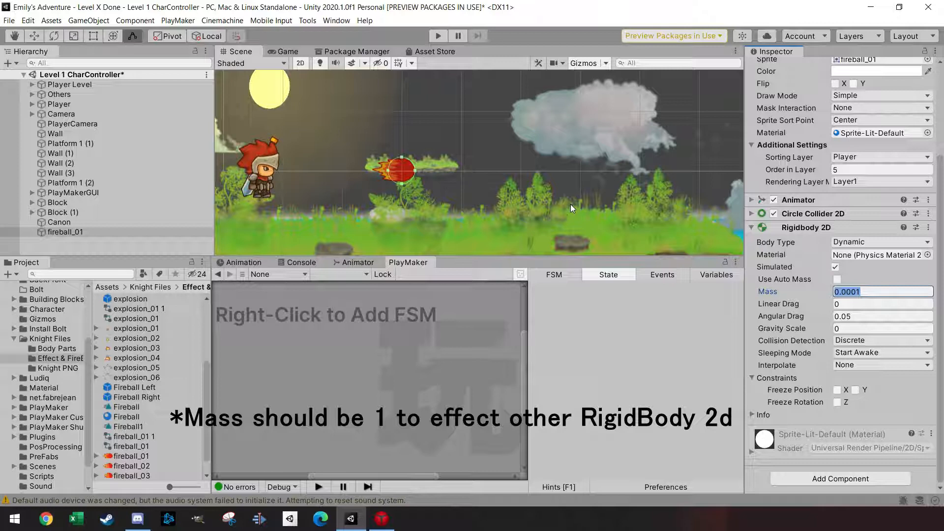
Set the fireball's Rigidbody 2D collision detection to Continuous
{"action": "left_click", "coordinate": [875, 339]}
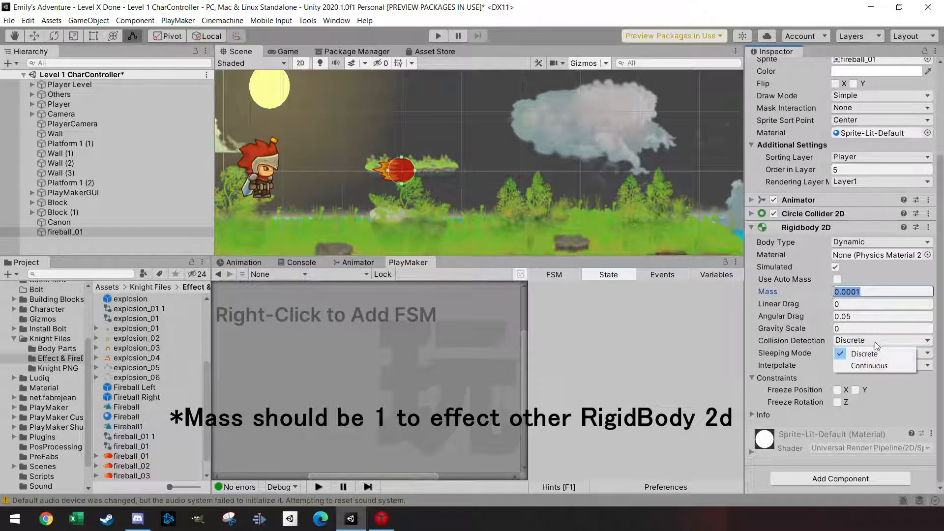
{"action": "left_click", "coordinate": [858, 365]}
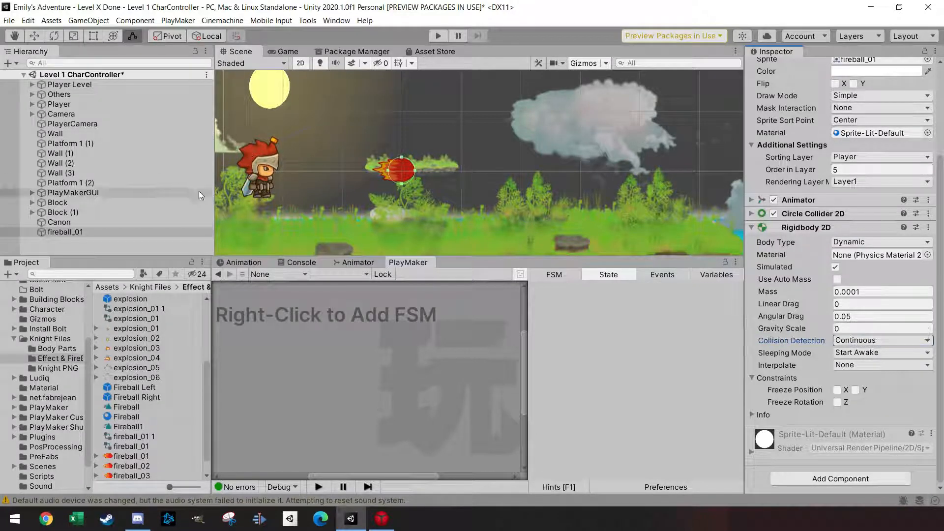
Add the Particle System (1) prefab as a child of fireball_01 and duplicate it there
{"action": "left_click", "coordinate": [64, 232]}
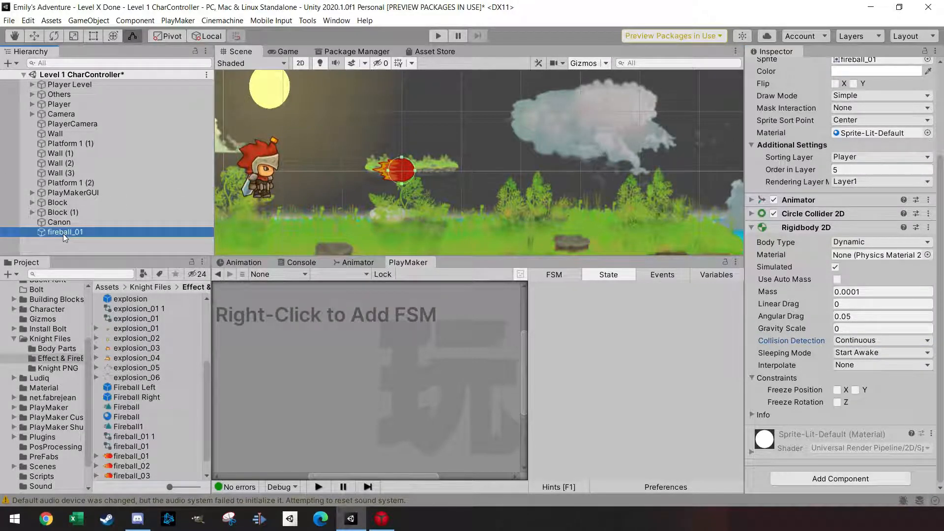
{"action": "scroll", "coordinate": [188, 355], "scroll_direction": "down", "scroll_amount": 1}
{"action": "left_click_drag", "start_coordinate": [155, 456], "coordinate": [73, 233]}
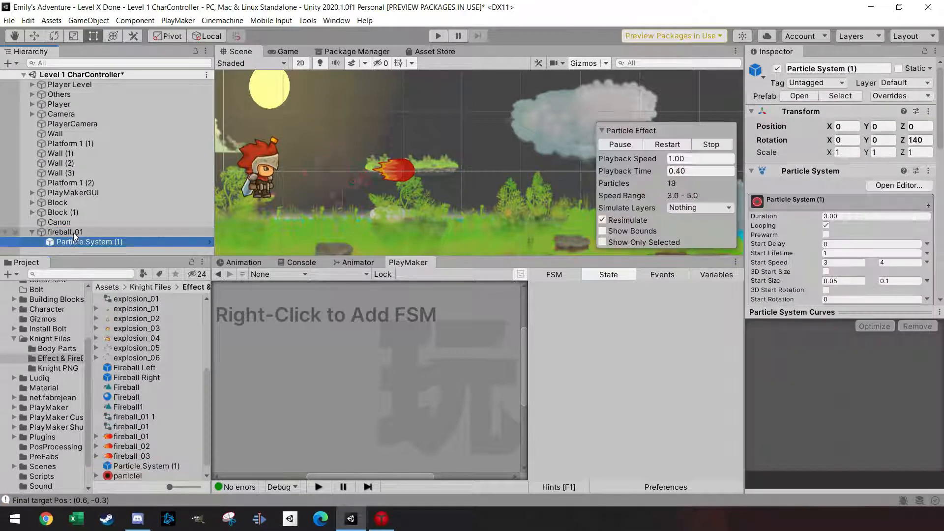
{"action": "scroll", "coordinate": [326, 219], "scroll_direction": "down", "scroll_amount": 3}
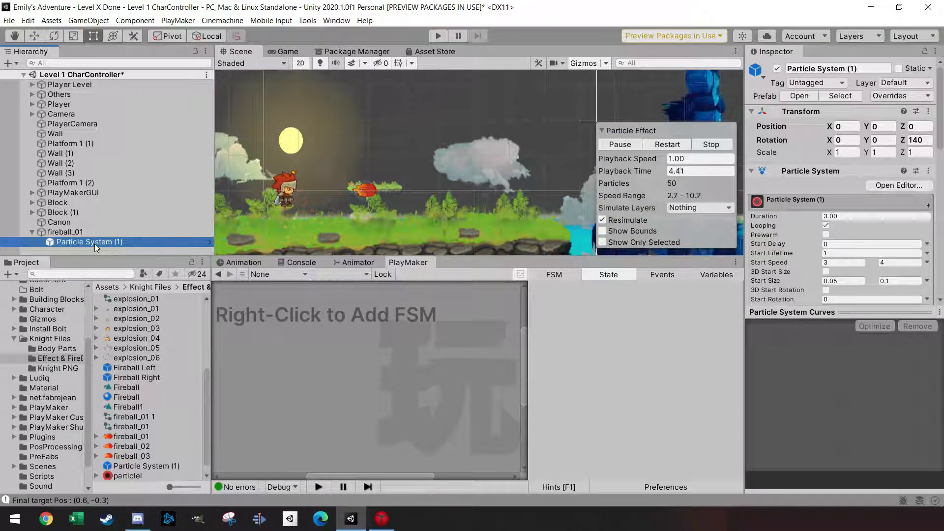
{"action": "key", "text": "ctrl+d"}
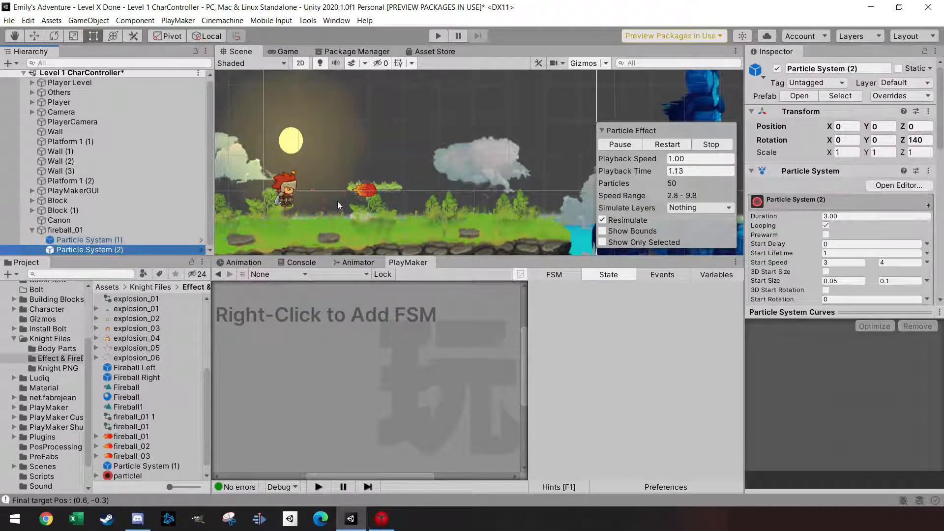
{"action": "left_click", "coordinate": [113, 241], "text": "ctrl"}
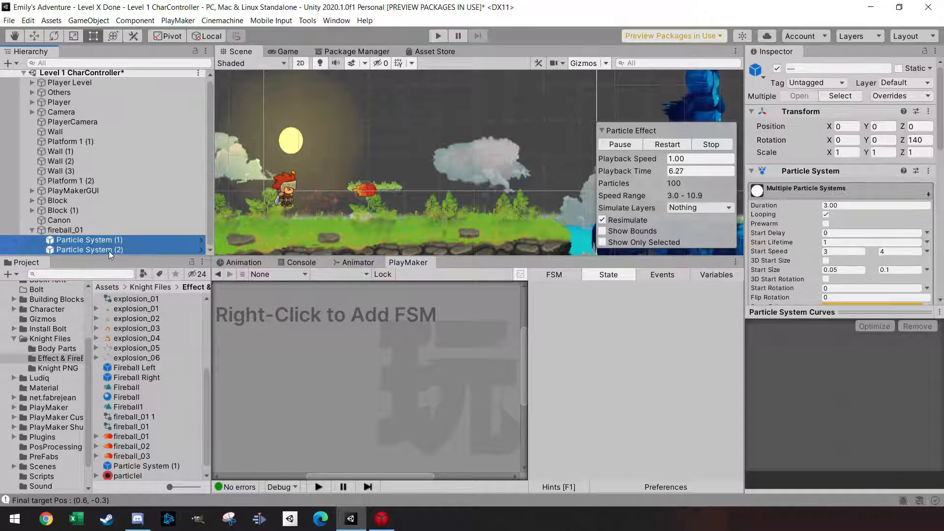
{"action": "left_click", "coordinate": [109, 250]}
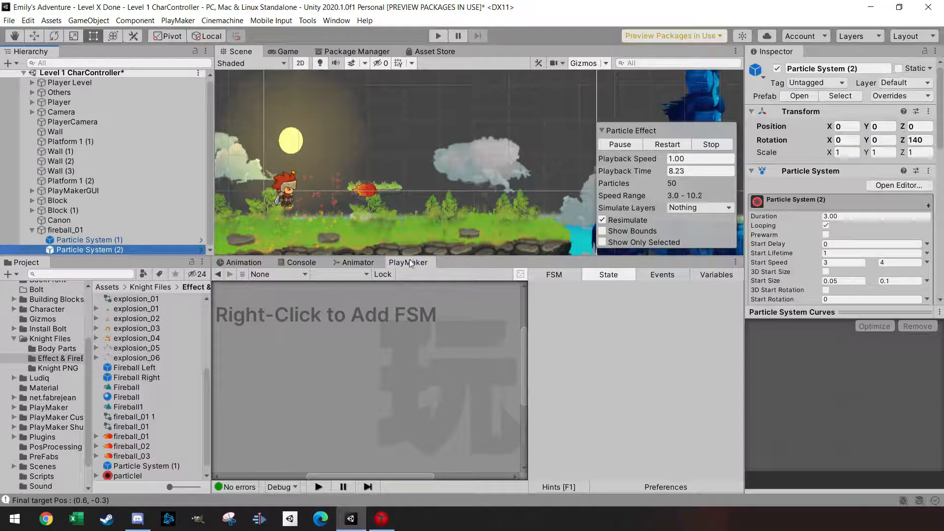
Enable the Collision module on the duplicated particle system, Particle System (2)
{"action": "scroll", "coordinate": [345, 236], "scroll_direction": "down", "scroll_amount": 6}
{"action": "middle_click_drag", "start_coordinate": [386, 228], "coordinate": [390, 188]}
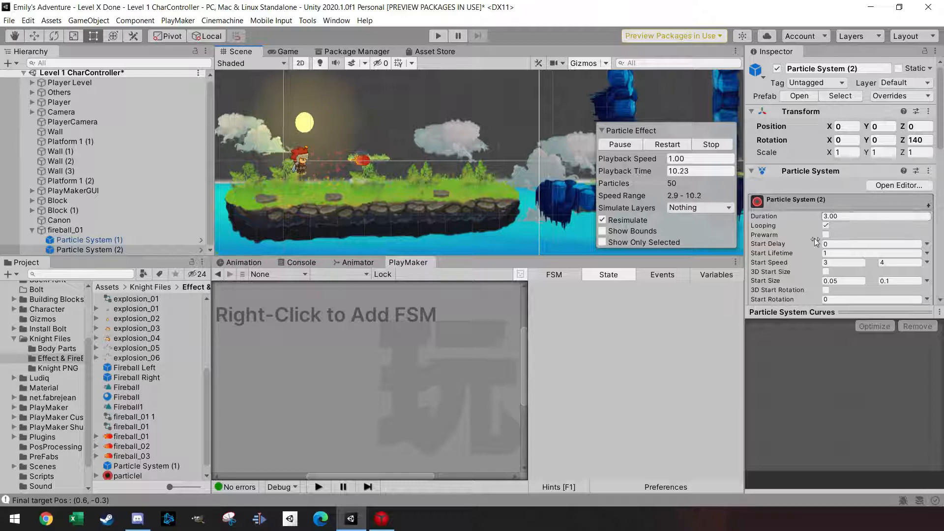
{"action": "scroll", "coordinate": [816, 242], "scroll_direction": "down", "scroll_amount": 10}
{"action": "left_click", "coordinate": [755, 255]}
{"action": "left_click", "coordinate": [771, 254]}
{"action": "scroll", "coordinate": [777, 250], "scroll_direction": "down", "scroll_amount": 4}
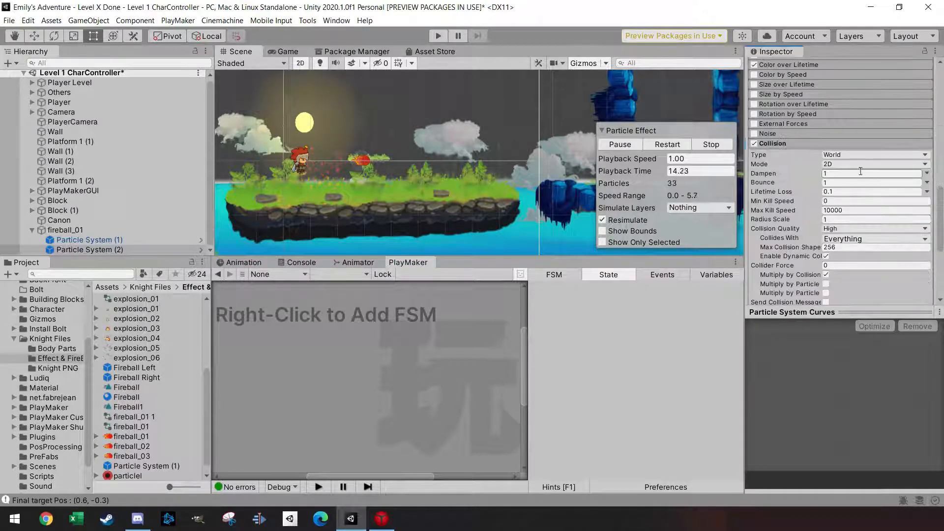
Compare both particle systems and examine the first one's main, Shape, Color over Lifetime and Renderer settings
{"action": "left_click", "coordinate": [107, 241]}
{"action": "left_click", "coordinate": [108, 249]}
{"action": "left_click", "coordinate": [157, 241], "text": "shift"}
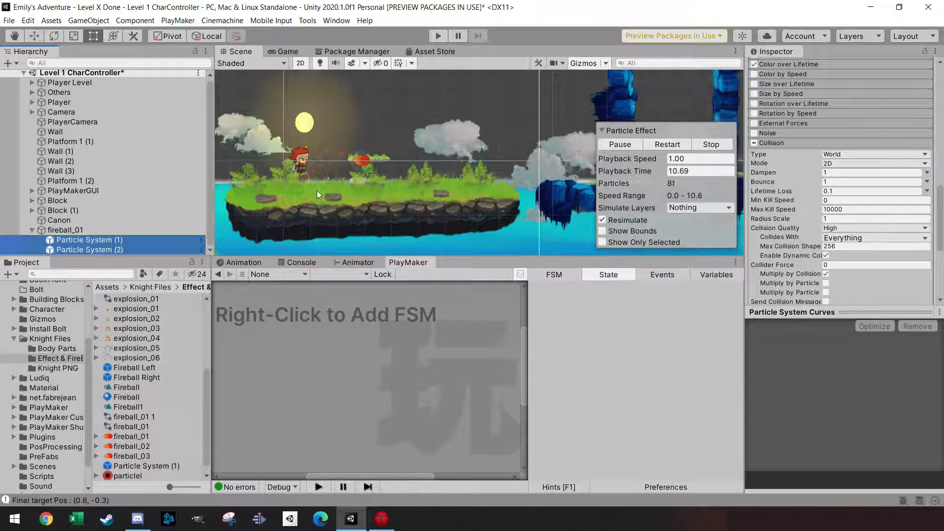
{"action": "scroll", "coordinate": [835, 184], "scroll_direction": "up", "scroll_amount": 4}
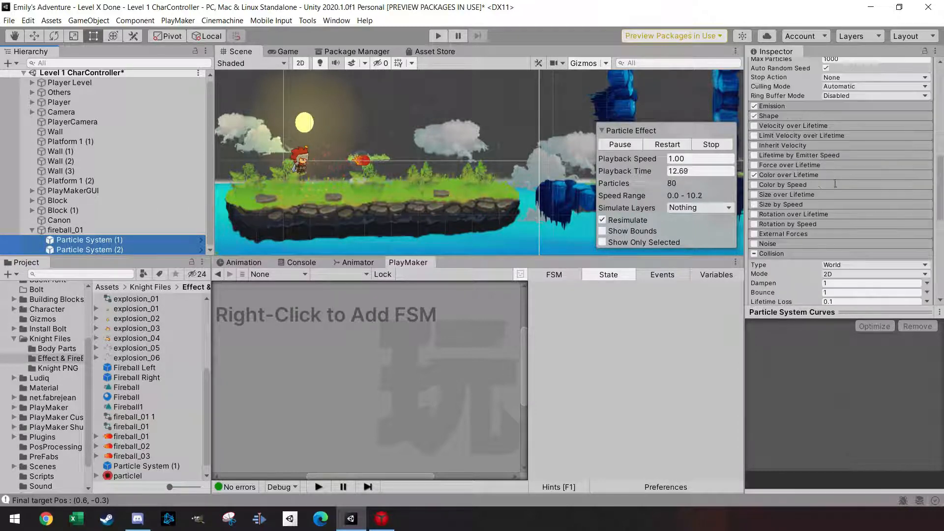
{"action": "scroll", "coordinate": [797, 181], "scroll_direction": "up", "scroll_amount": 4}
{"action": "left_click", "coordinate": [111, 239]}
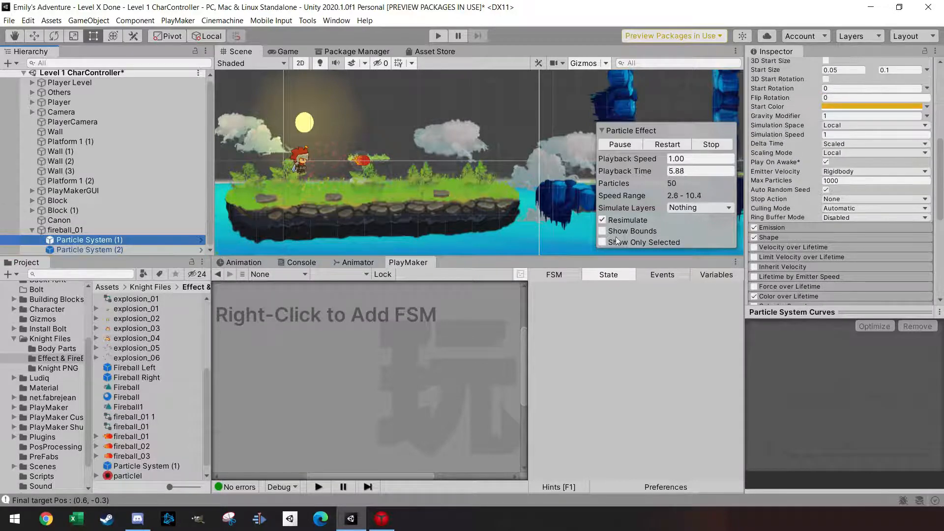
{"action": "scroll", "coordinate": [834, 214], "scroll_direction": "up", "scroll_amount": 8}
{"action": "scroll", "coordinate": [834, 214], "scroll_direction": "down", "scroll_amount": 6}
{"action": "left_click_drag", "start_coordinate": [941, 183], "coordinate": [943, 156]}
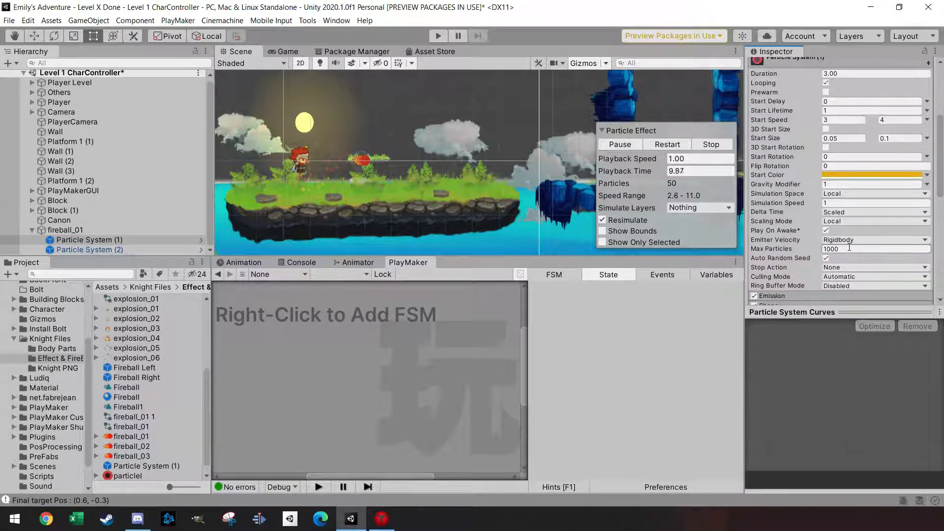
{"action": "left_click_drag", "start_coordinate": [943, 192], "coordinate": [942, 230]}
{"action": "left_click", "coordinate": [788, 216]}
{"action": "left_click", "coordinate": [781, 207]}
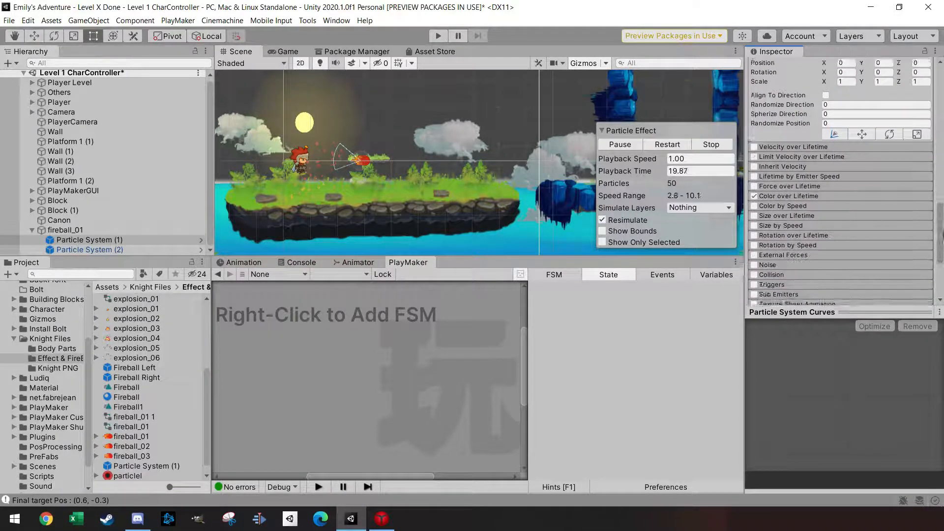
{"action": "scroll", "coordinate": [845, 189], "scroll_direction": "down", "scroll_amount": 3}
{"action": "left_click", "coordinate": [806, 158]}
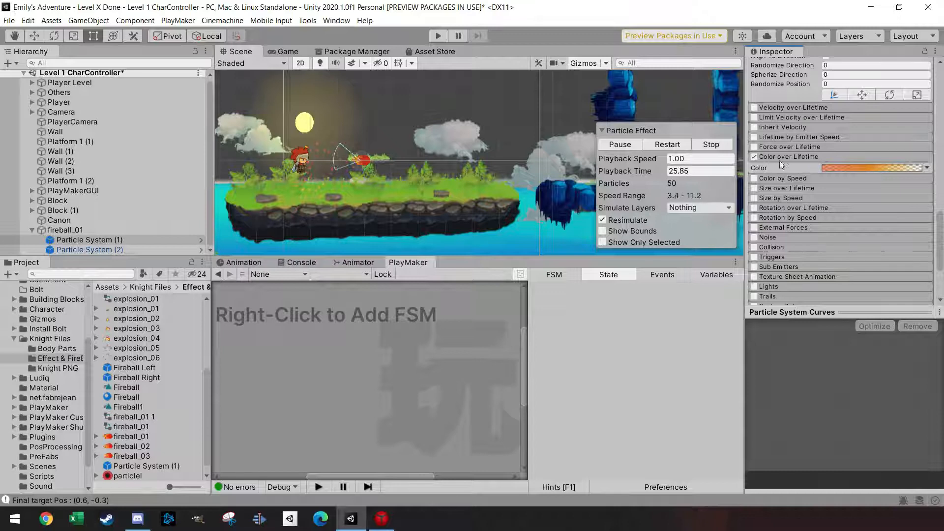
{"action": "left_click", "coordinate": [796, 158]}
{"action": "left_click", "coordinate": [793, 158]}
{"action": "left_click", "coordinate": [803, 155]}
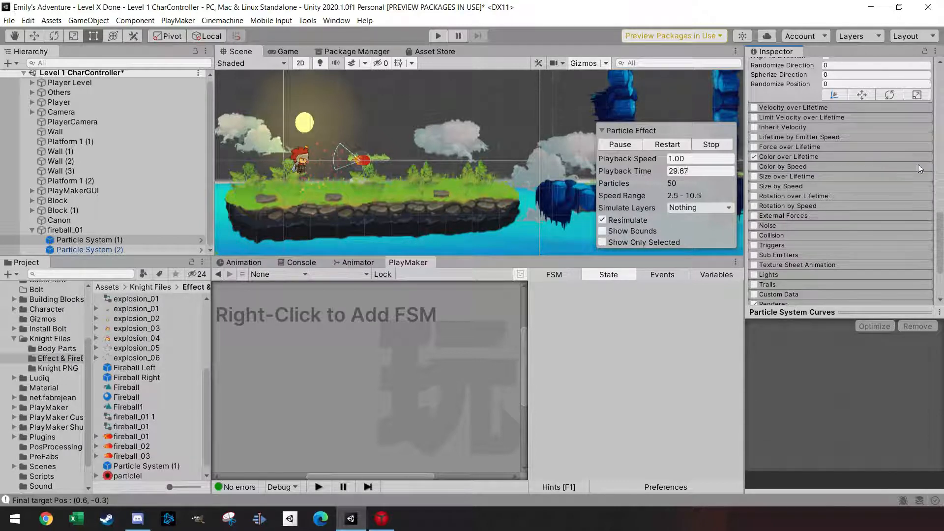
{"action": "scroll", "coordinate": [783, 225], "scroll_direction": "down", "scroll_amount": 3}
{"action": "left_click", "coordinate": [783, 226]}
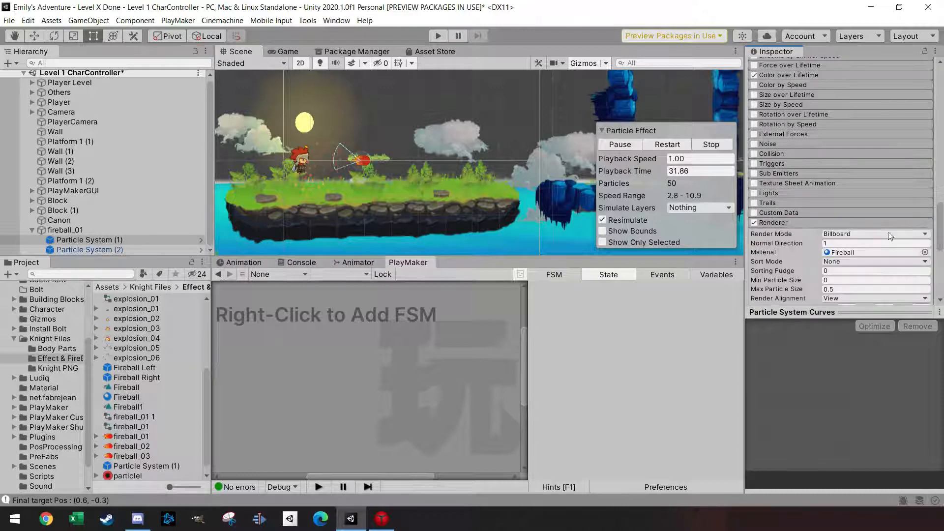
{"action": "left_click_drag", "start_coordinate": [940, 241], "coordinate": [942, 266]}
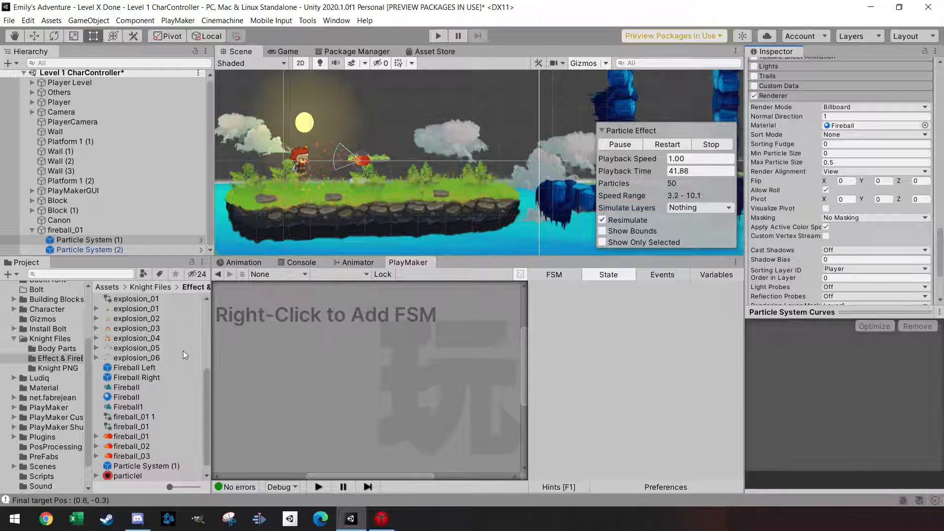
{"action": "left_click", "coordinate": [76, 231]}
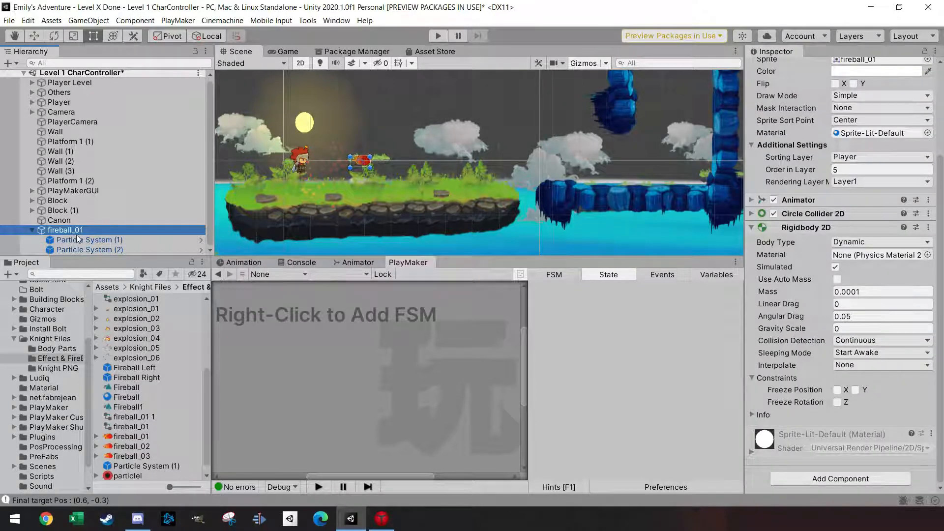
{"action": "right_click", "coordinate": [69, 231]}
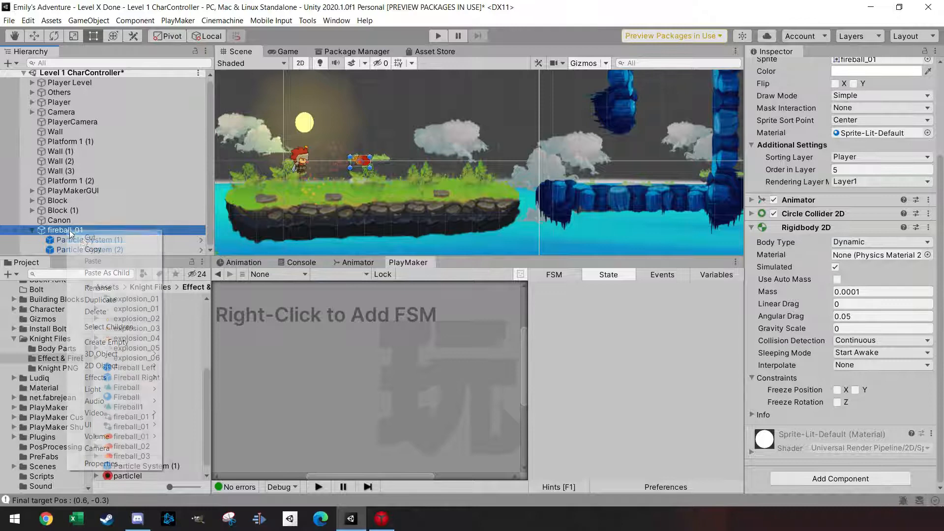
{"action": "mouse_move", "coordinate": [120, 387]}
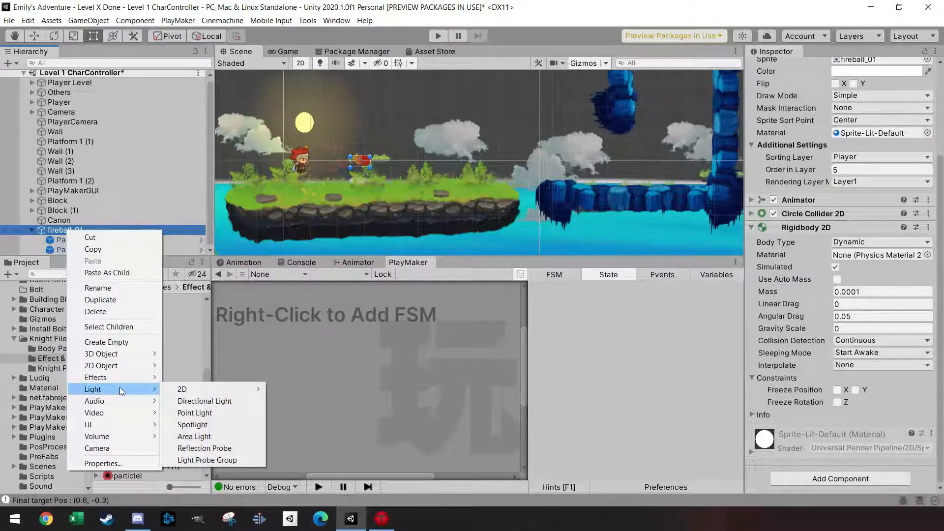
{"action": "left_click", "coordinate": [231, 412]}
{"action": "scroll", "coordinate": [462, 185], "scroll_direction": "down", "scroll_amount": 3}
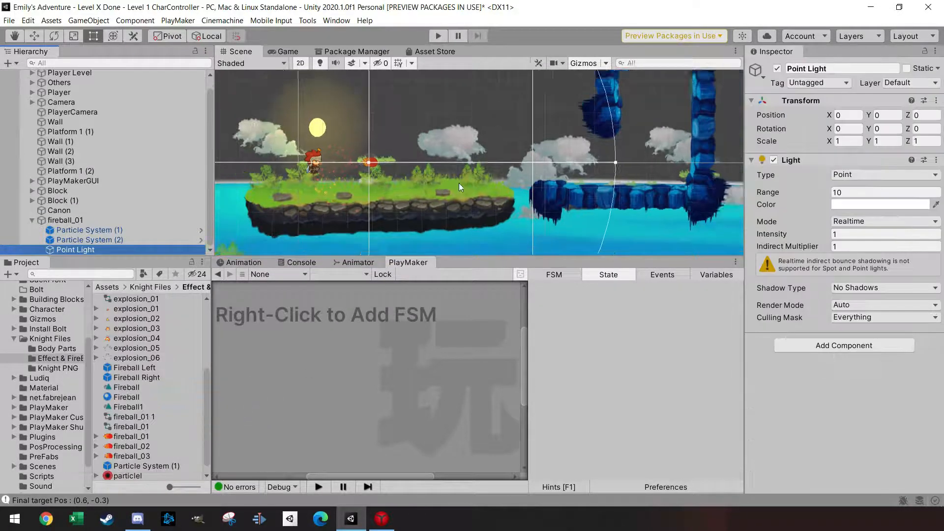
{"action": "key", "text": "ctrl+z"}
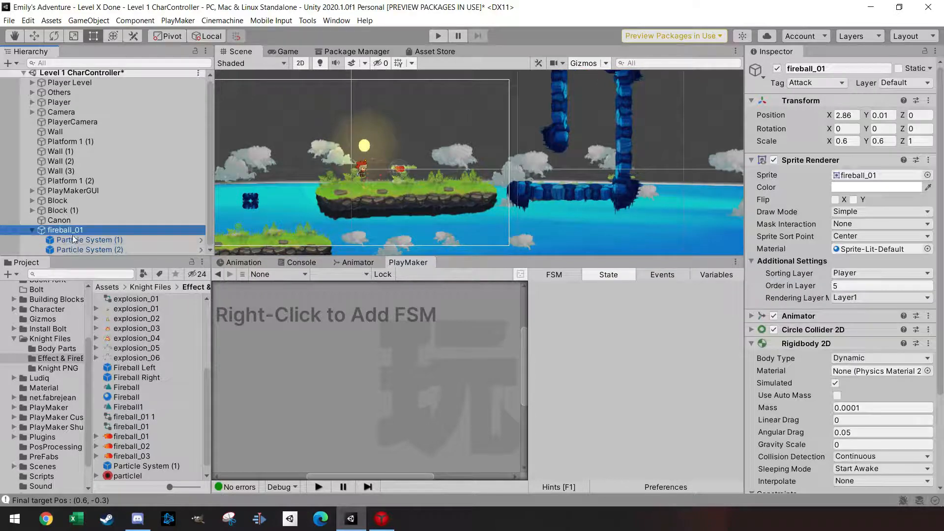
Add a Point Light 2D as a child of fireball_01
{"action": "right_click", "coordinate": [71, 230]}
{"action": "mouse_move", "coordinate": [119, 389]}
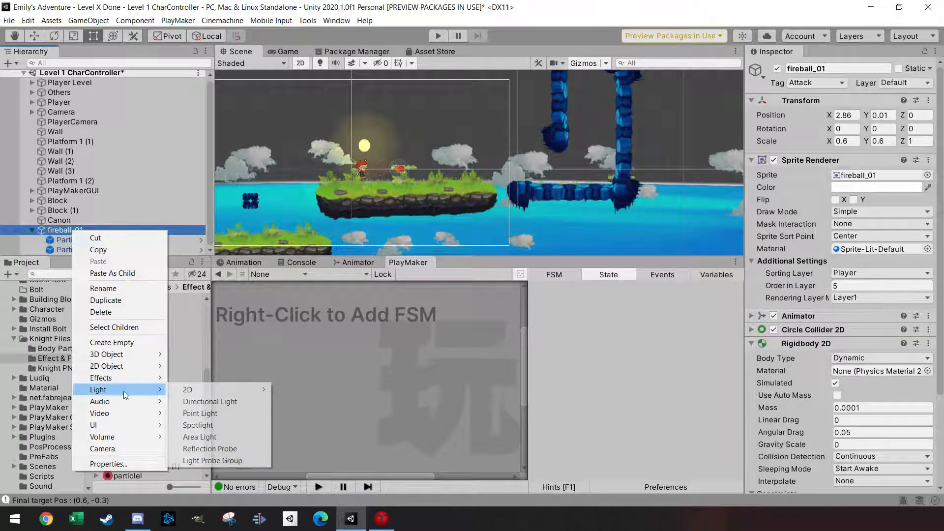
{"action": "mouse_move", "coordinate": [196, 389]}
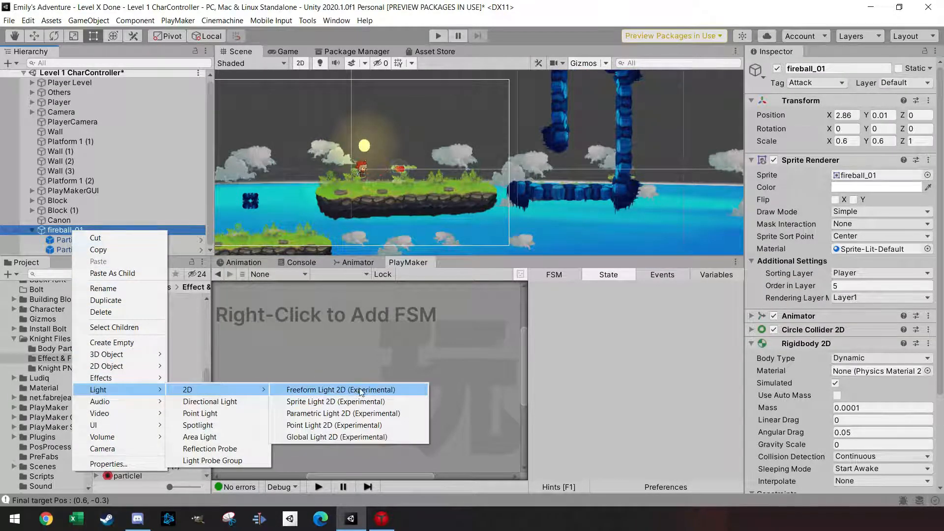
{"action": "left_click", "coordinate": [335, 425]}
{"action": "scroll", "coordinate": [397, 167], "scroll_direction": "up", "scroll_amount": 3}
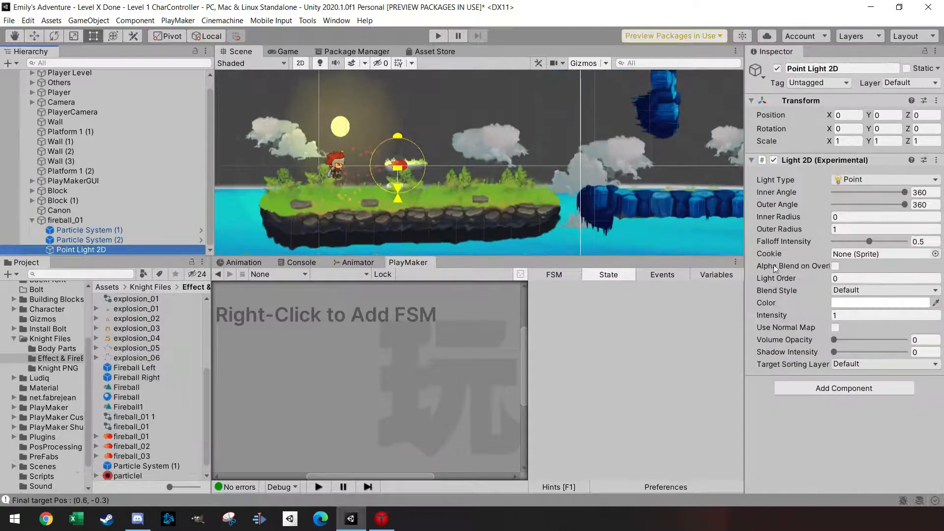
Set the 2D light's intensity to 1.21, limit its target sorting layer to Player and adjust its glow around the fireball
{"action": "left_click", "coordinate": [837, 316]}
{"action": "type", "text": "1.48"}
{"action": "left_click_drag", "start_coordinate": [836, 320], "coordinate": [833, 320]}
{"action": "left_click", "coordinate": [854, 364]}
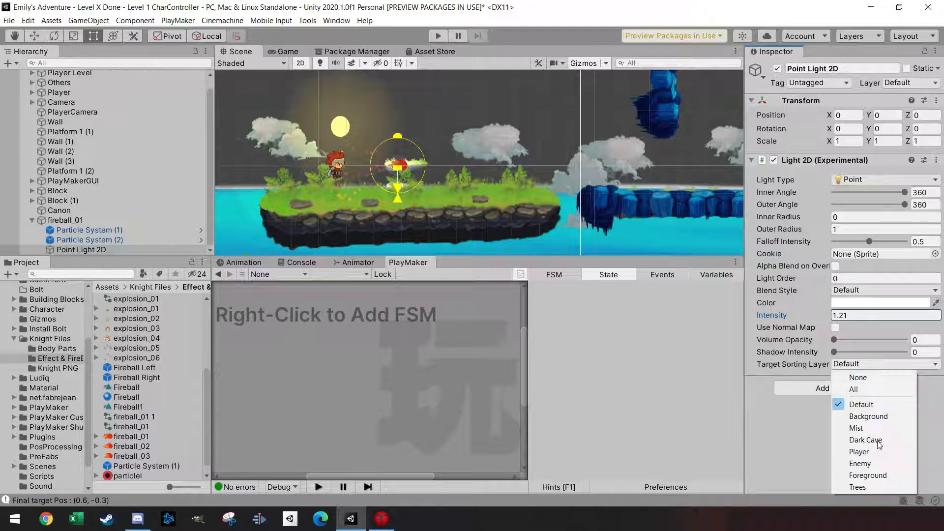
{"action": "left_click", "coordinate": [865, 451]}
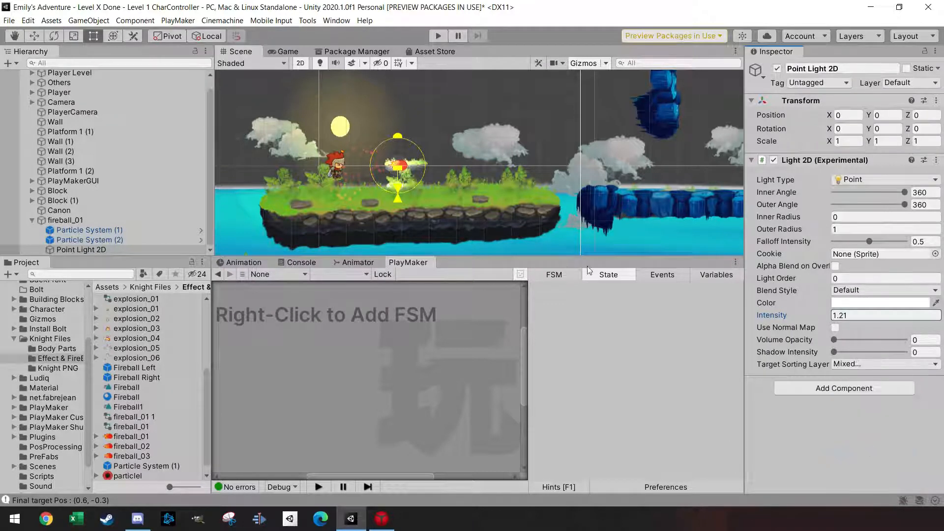
{"action": "left_click", "coordinate": [869, 364]}
{"action": "left_click", "coordinate": [855, 405]}
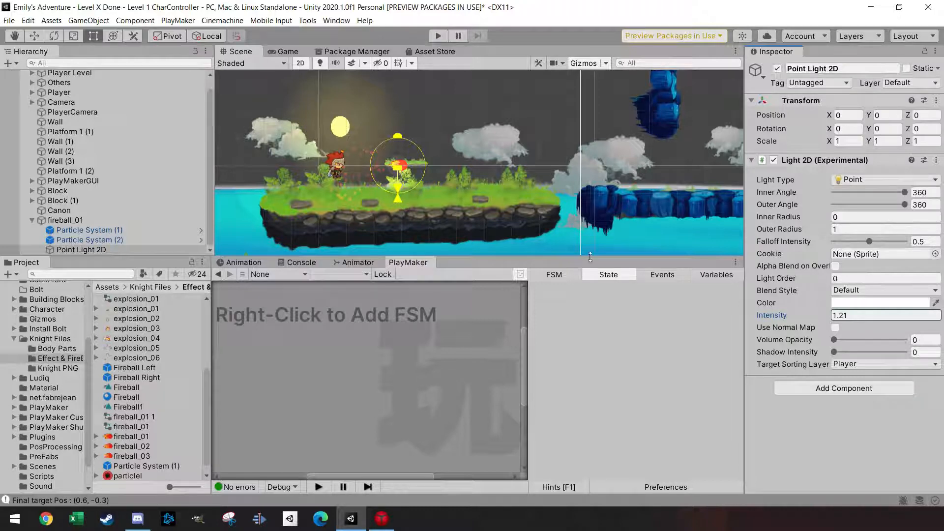
{"action": "left_click_drag", "start_coordinate": [819, 237], "coordinate": [837, 236]}
Rename the fireball_01 object as FireballRight
{"action": "left_click", "coordinate": [89, 221]}
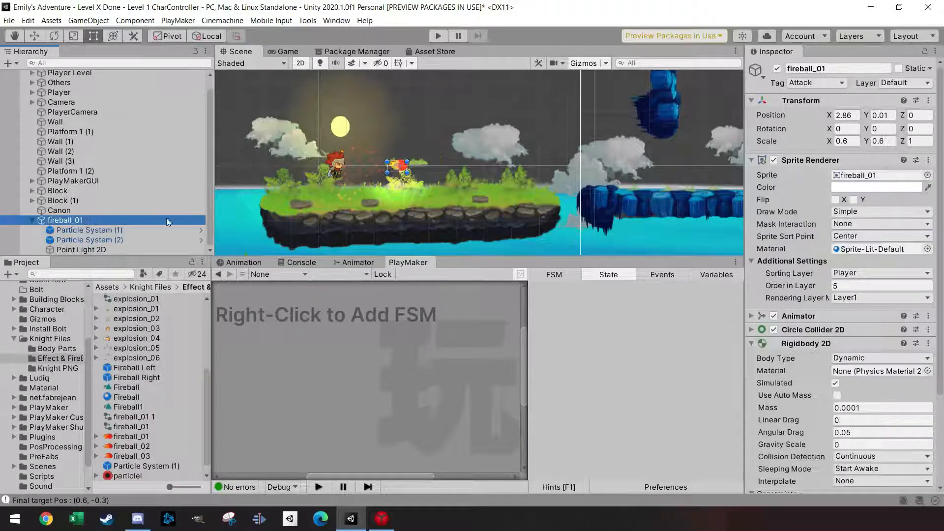
{"action": "left_click", "coordinate": [848, 69]}
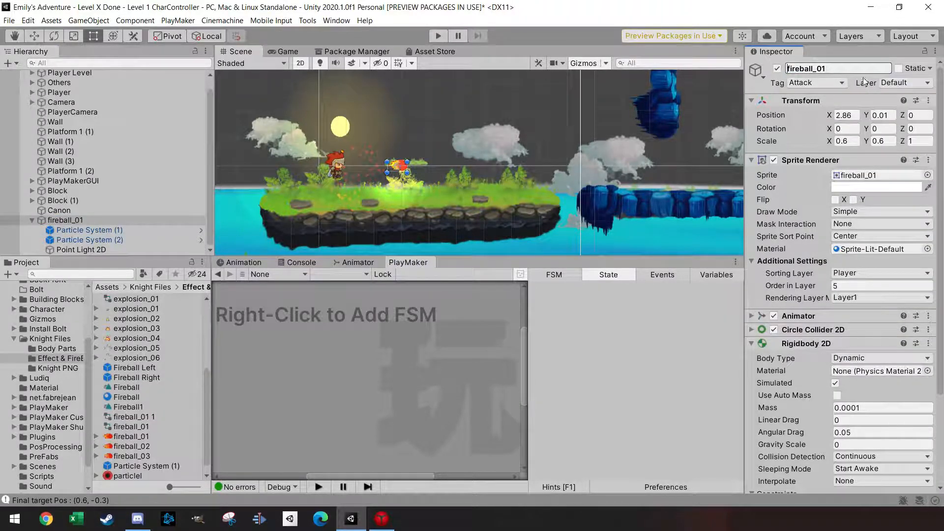
{"action": "type", "text": "FireballRight"}
{"action": "key", "text": "Return"}
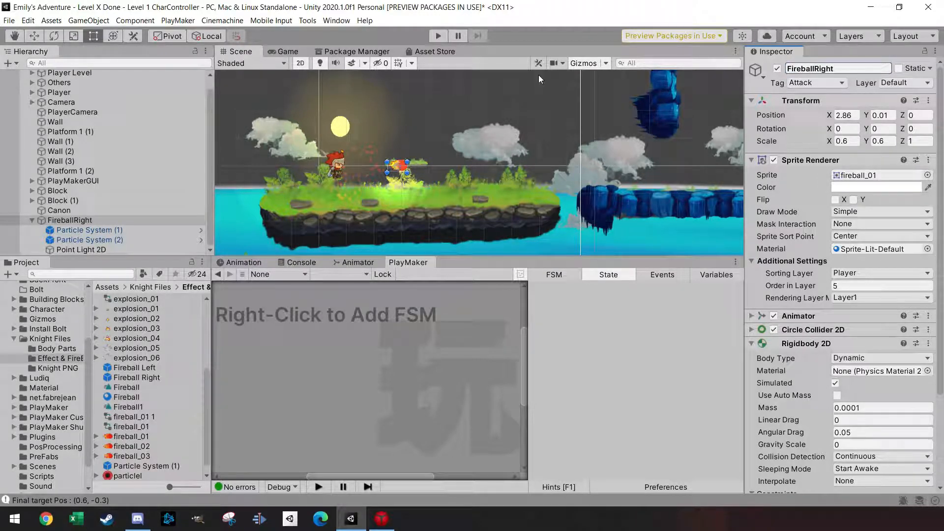
Add a PlayMaker FSM to the FireballRight object
{"action": "left_click", "coordinate": [81, 220]}
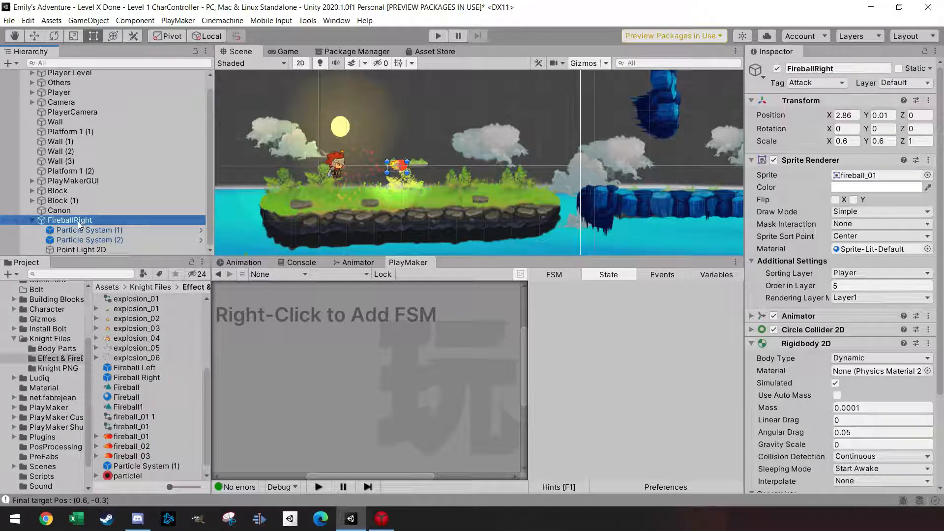
{"action": "right_click", "coordinate": [314, 317]}
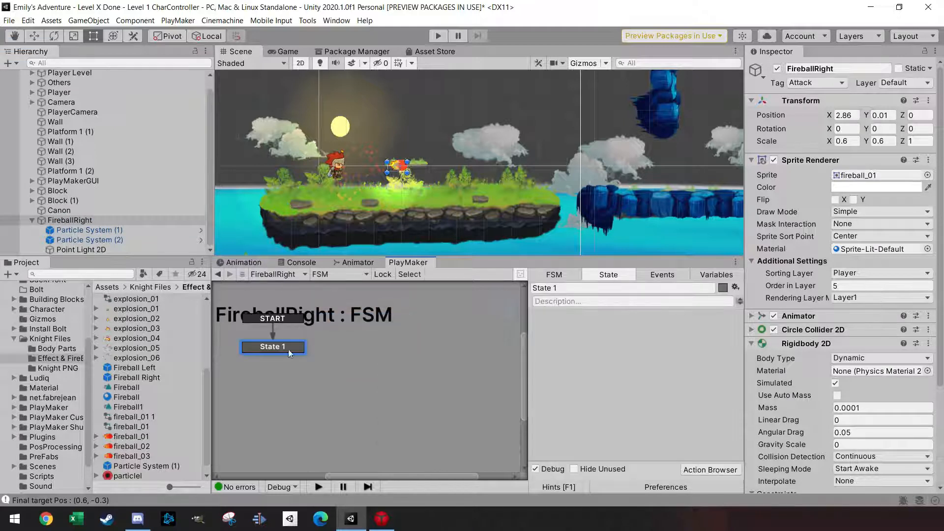
Add a Set Velocity 2d action to State 1 of the FireballRight FSM
{"action": "left_click", "coordinate": [700, 468]}
{"action": "type", "text": "set"}
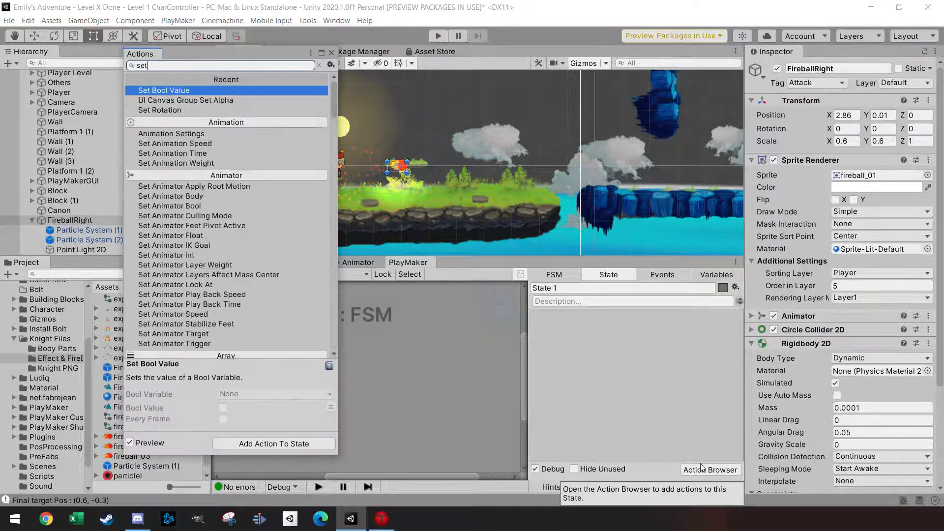
{"action": "type", "text": " velo"}
{"action": "key", "text": "Down"}
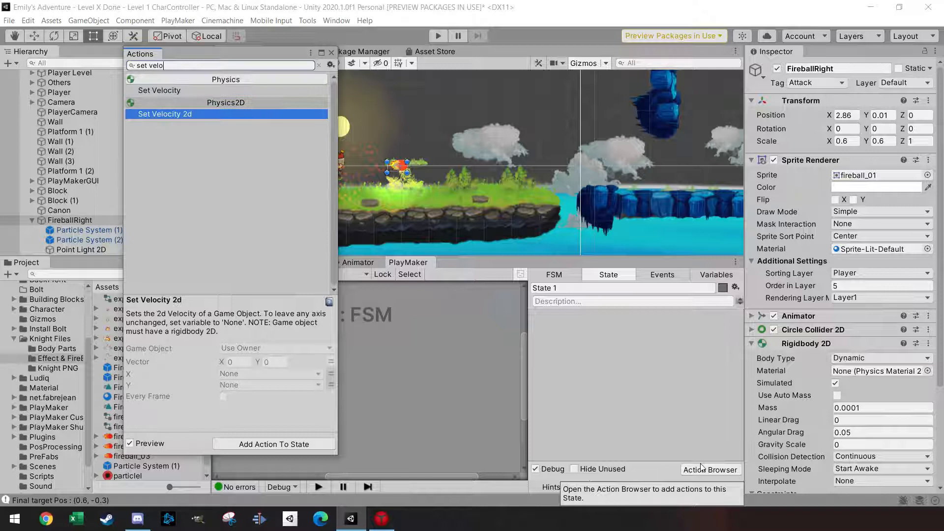
{"action": "key", "text": "Return"}
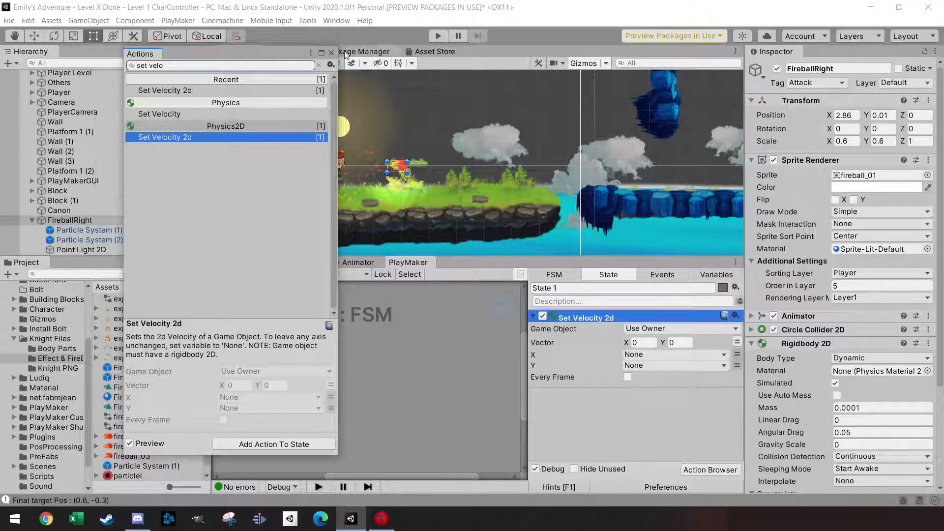
{"action": "left_click", "coordinate": [331, 52]}
Set the Set Velocity 2d action's Vector to None and its X velocity to 8
{"action": "left_click", "coordinate": [737, 342]}
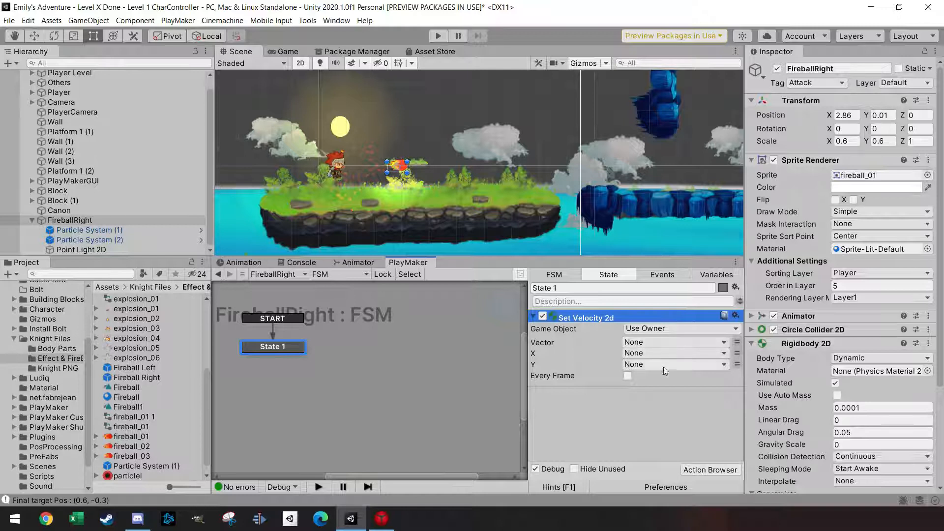
{"action": "left_click", "coordinate": [737, 353]}
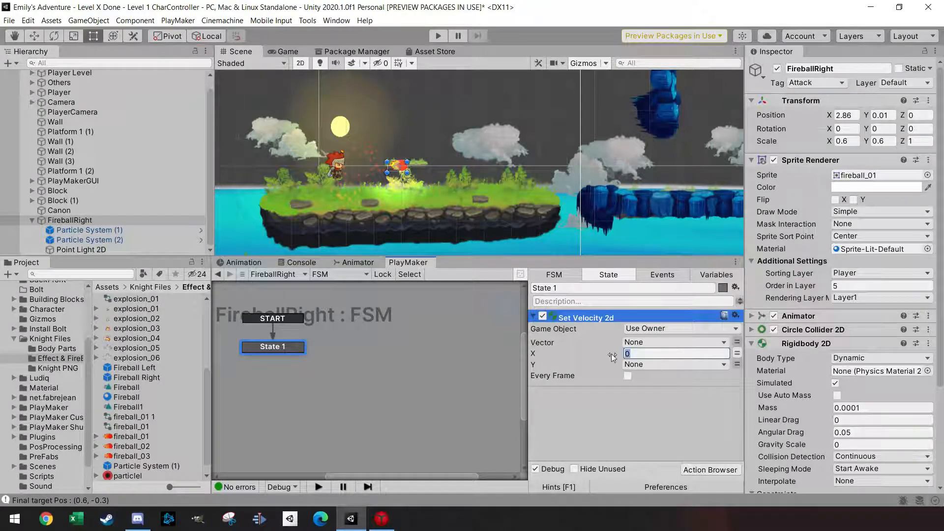
{"action": "type", "text": "8"}
{"action": "left_click", "coordinate": [632, 411]}
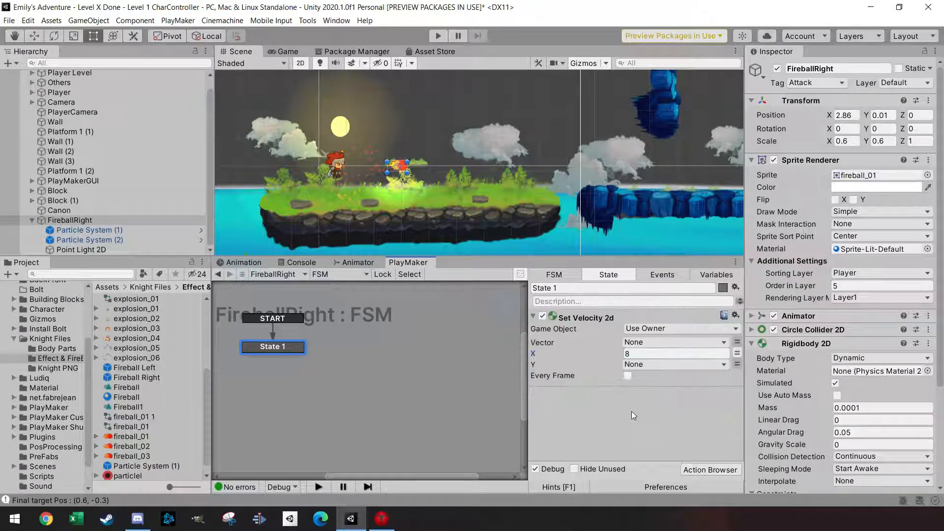
Add a Collision2D Event action to State 1 with its Collide Tag set to Wall
{"action": "left_click", "coordinate": [702, 469]}
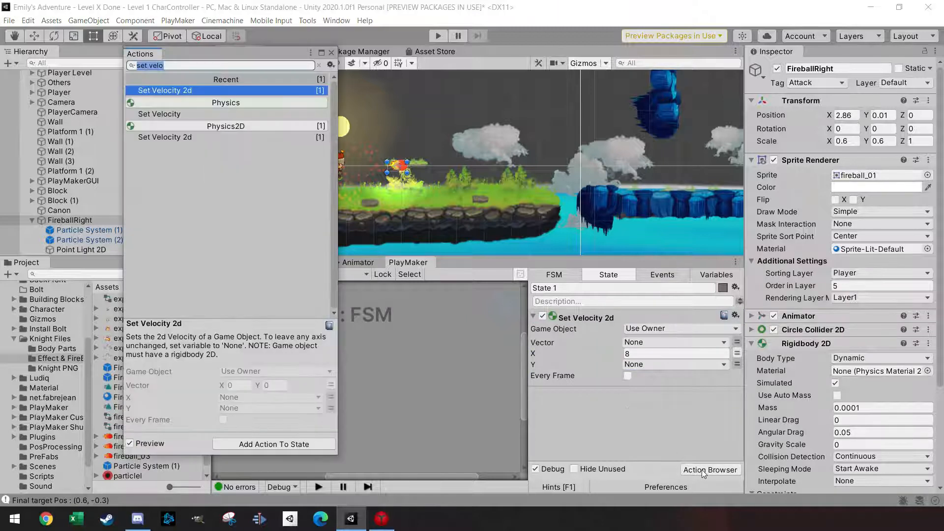
{"action": "type", "text": "colli"}
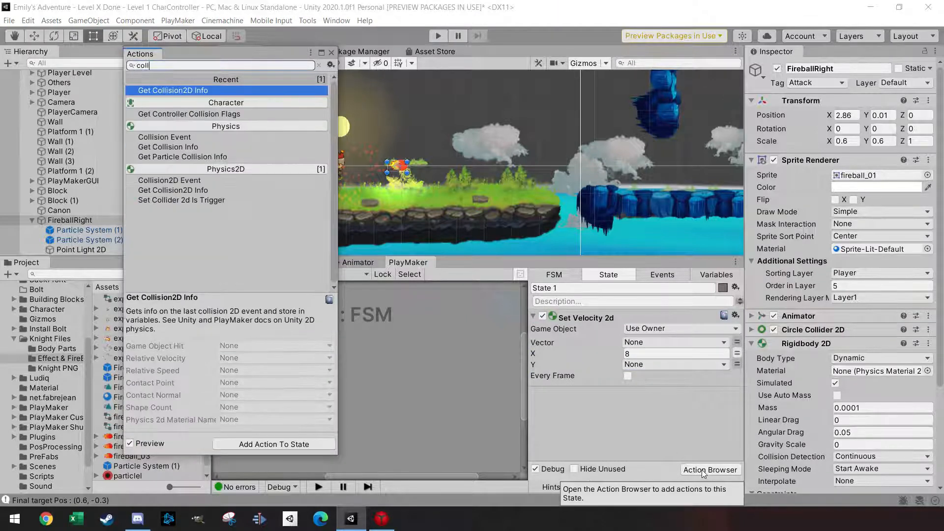
{"action": "key", "text": "Down"}
{"action": "key", "text": "Down"}
{"action": "key", "text": "Down"}
{"action": "key", "text": "Down"}
{"action": "key", "text": "Return"}
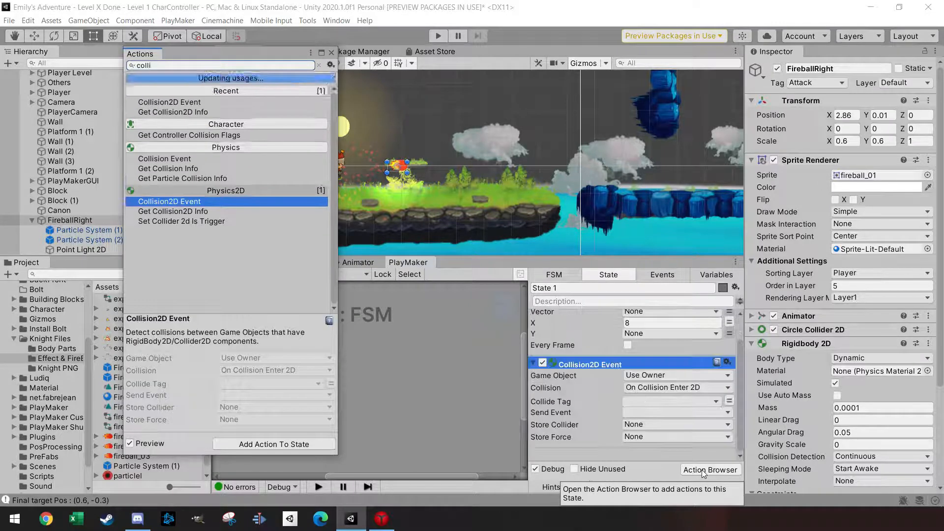
{"action": "left_click", "coordinate": [332, 53]}
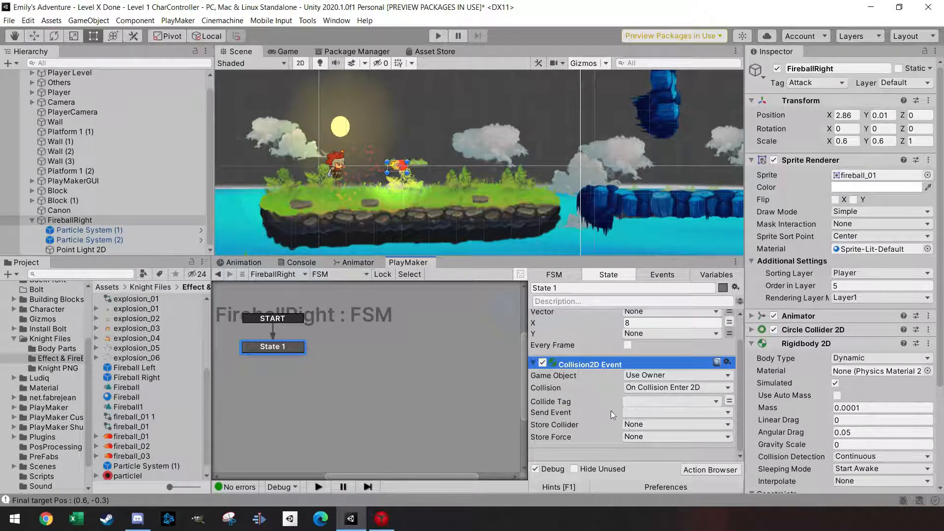
{"action": "left_click", "coordinate": [660, 403]}
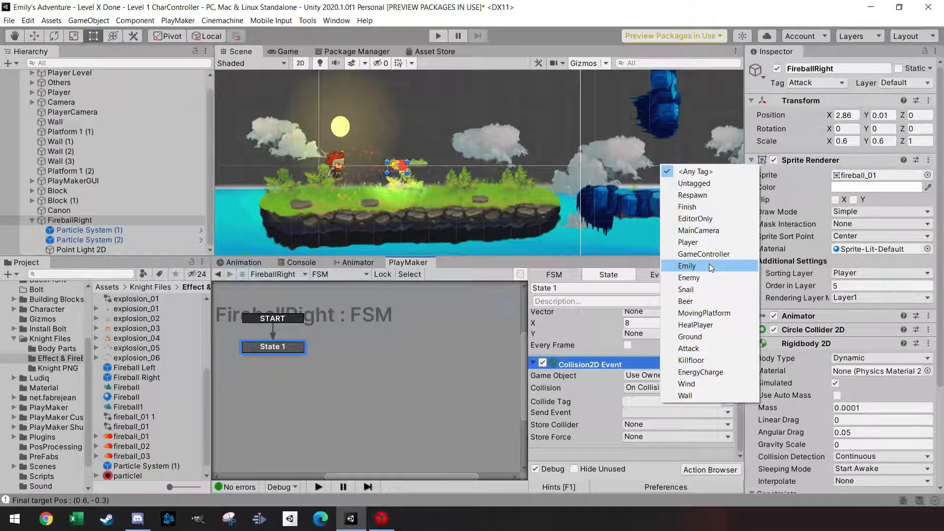
{"action": "left_click", "coordinate": [702, 394]}
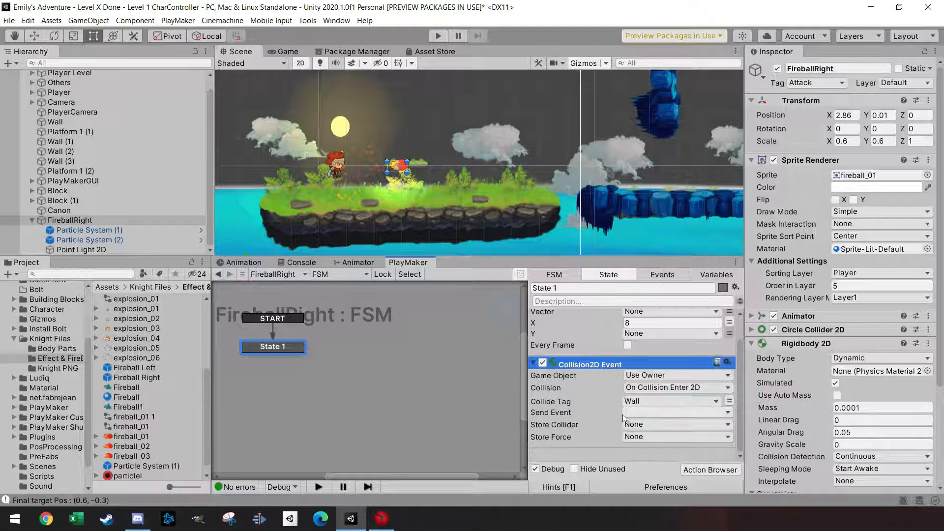
Add a FINISHED transition from State 1 to a new state and send FINISHED from the Wall collision event
{"action": "left_click", "coordinate": [657, 414]}
{"action": "right_click", "coordinate": [289, 350]}
{"action": "mouse_move", "coordinate": [314, 353]}
{"action": "left_click", "coordinate": [435, 352]}
{"action": "left_click_drag", "start_coordinate": [293, 359], "coordinate": [428, 341]}
{"action": "left_click", "coordinate": [276, 348]}
{"action": "left_click", "coordinate": [689, 444]}
{"action": "left_click", "coordinate": [691, 388]}
Duplicate the Collision2D Event action in State 1 and set the copy's Collide Tag to Enemy
{"action": "scroll", "coordinate": [606, 376], "scroll_direction": "down", "scroll_amount": 2}
{"action": "left_click", "coordinate": [609, 368]}
{"action": "key", "text": "ctrl+c"}
{"action": "key", "text": "ctrl+v"}
{"action": "scroll", "coordinate": [639, 412], "scroll_direction": "down", "scroll_amount": 2}
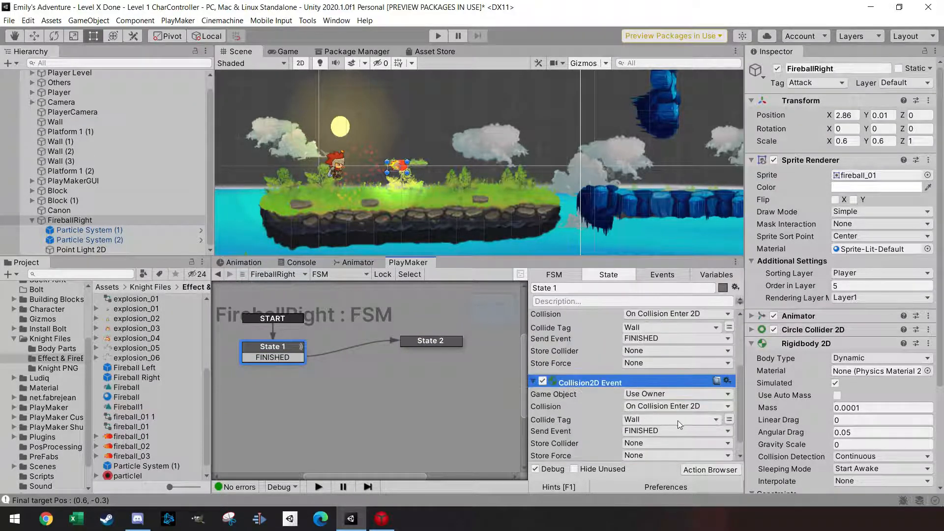
{"action": "left_click", "coordinate": [680, 423]}
{"action": "left_click", "coordinate": [733, 297]}
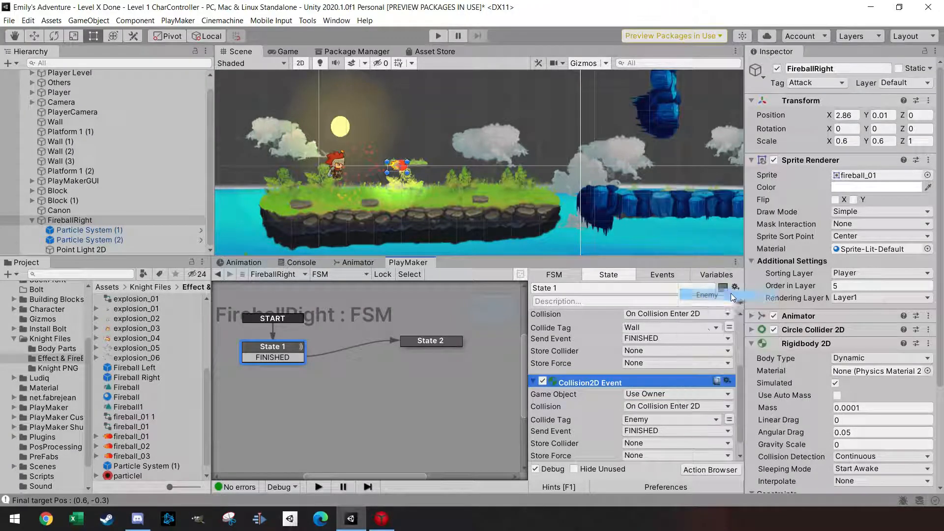
Rename State 1 as Add Velocity
{"action": "scroll", "coordinate": [615, 411], "scroll_direction": "down", "scroll_amount": 1}
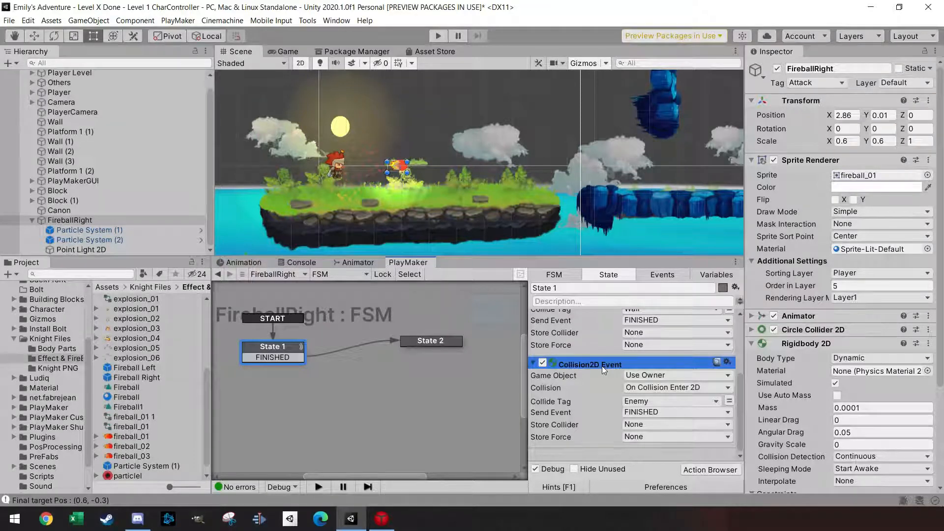
{"action": "left_click", "coordinate": [272, 358]}
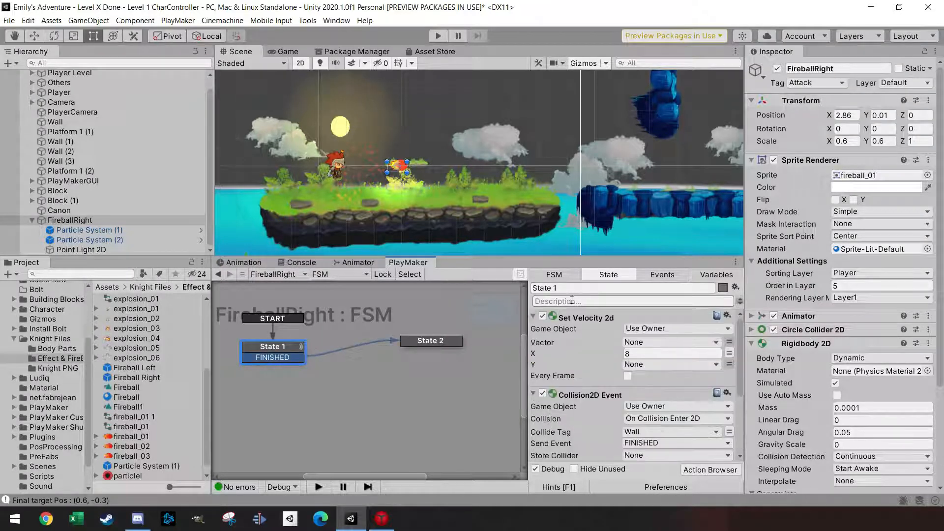
{"action": "left_click_drag", "start_coordinate": [570, 289], "coordinate": [480, 293]}
{"action": "type", "text": "Add"}
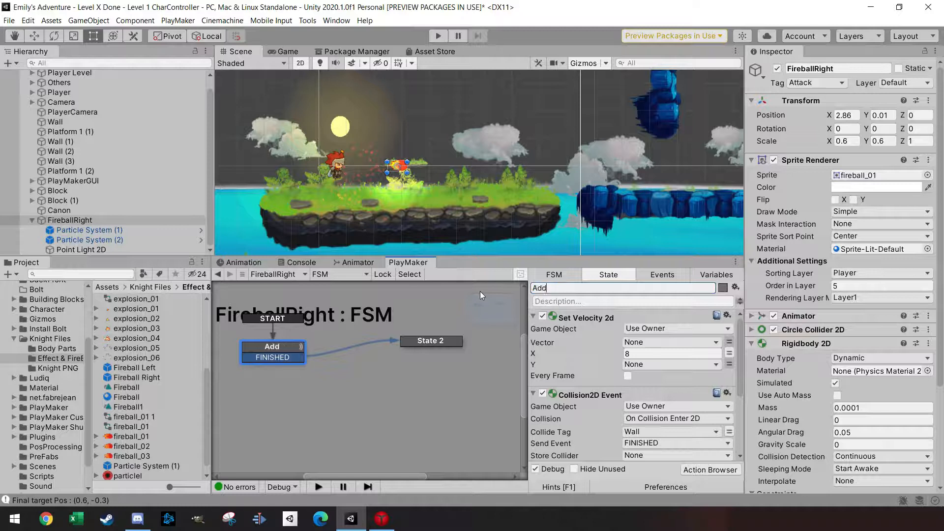
{"action": "type", "text": " Velocity"}
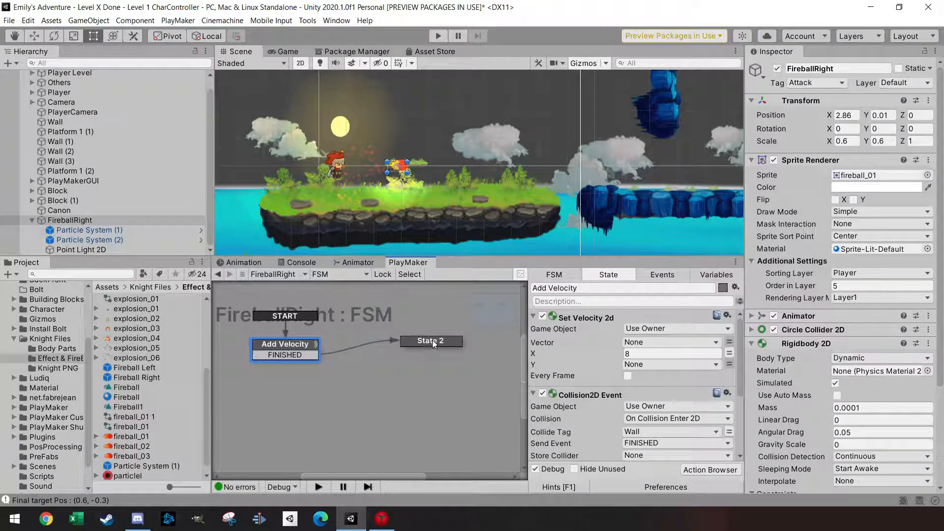
Move State 2 slightly closer to Add Velocity and add a Create Object action to it
{"action": "left_click_drag", "start_coordinate": [432, 340], "coordinate": [421, 342]}
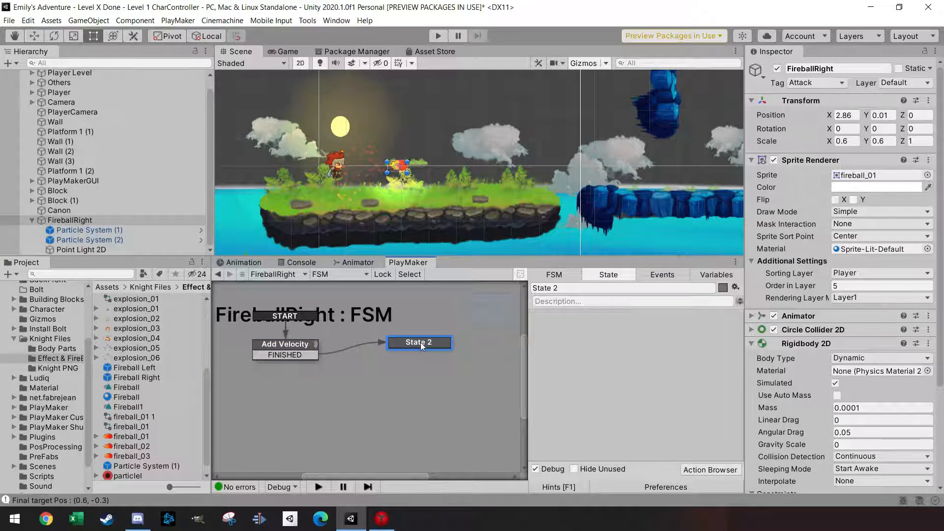
{"action": "left_click", "coordinate": [688, 470]}
{"action": "type", "text": "create"}
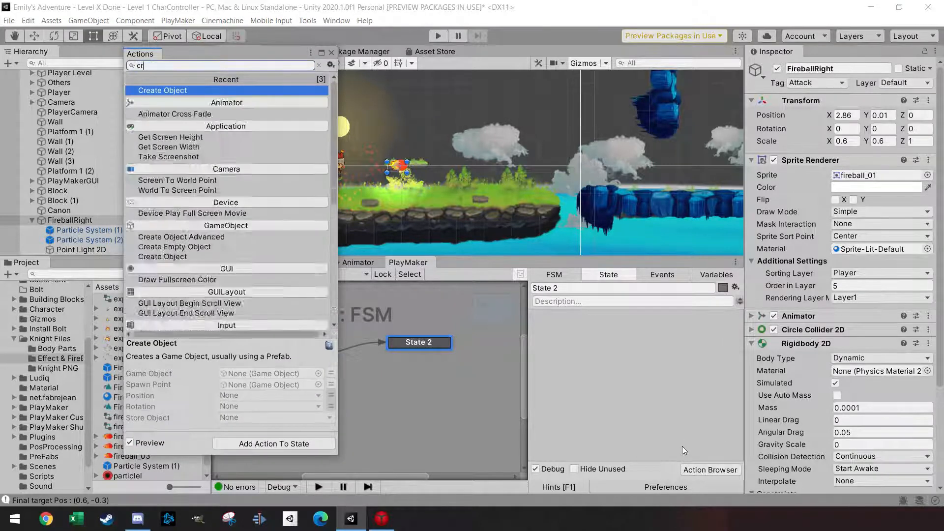
{"action": "key", "text": "Return"}
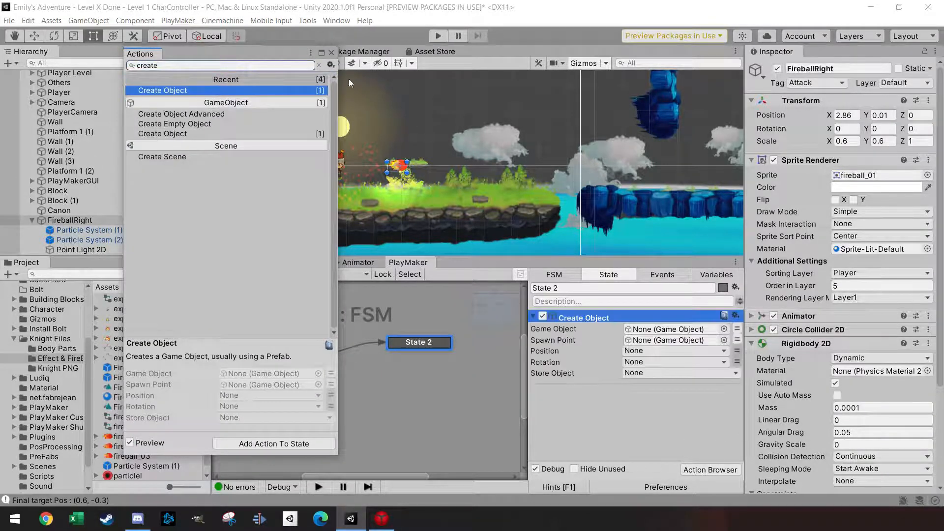
{"action": "left_click", "coordinate": [331, 53]}
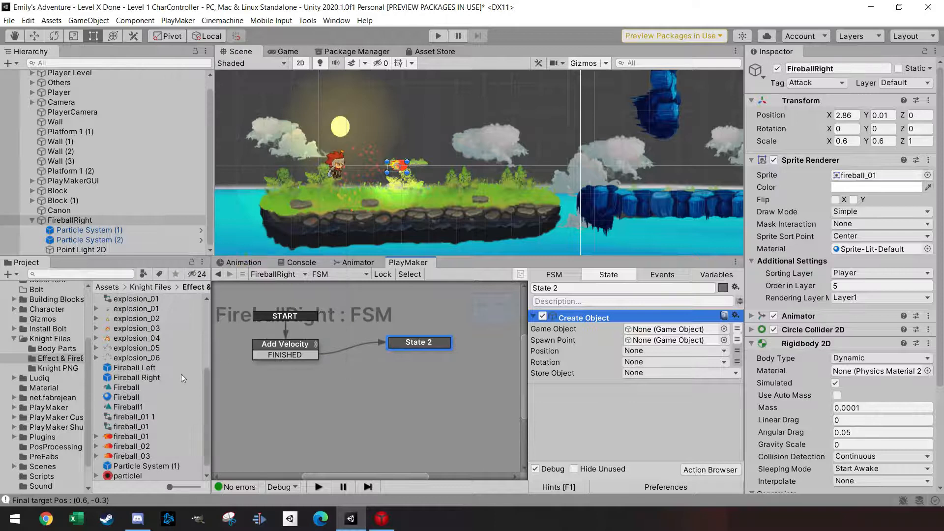
Assign the explosion prefab as the Create Object action's game object and FireballRight as its spawn point
{"action": "scroll", "coordinate": [178, 377], "scroll_direction": "up", "scroll_amount": 5}
{"action": "left_click_drag", "start_coordinate": [130, 417], "coordinate": [652, 331]}
{"action": "left_click_drag", "start_coordinate": [73, 221], "coordinate": [667, 347]}
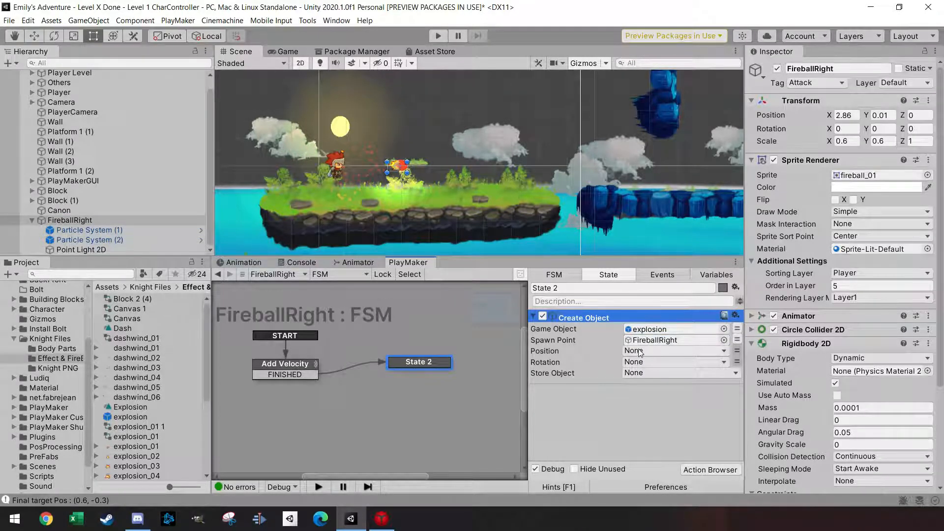
{"action": "right_click", "coordinate": [415, 364]}
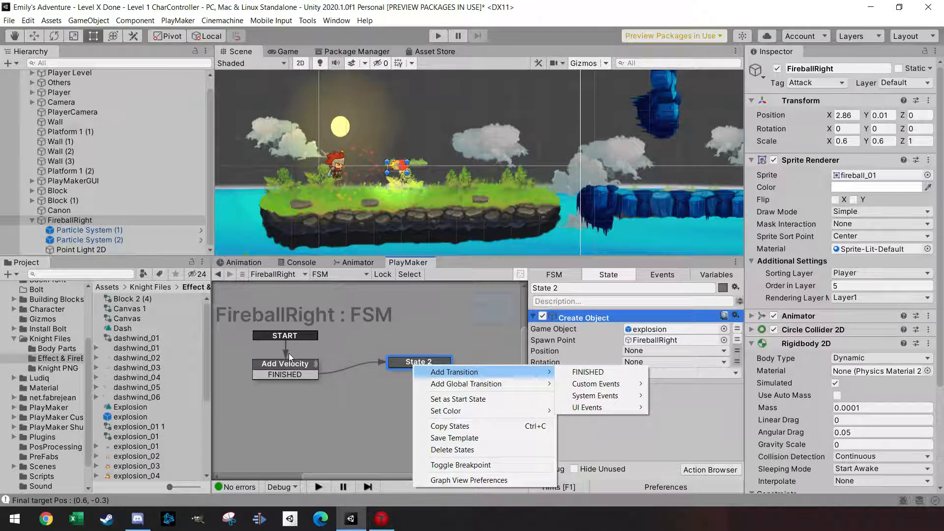
{"action": "left_click", "coordinate": [287, 368]}
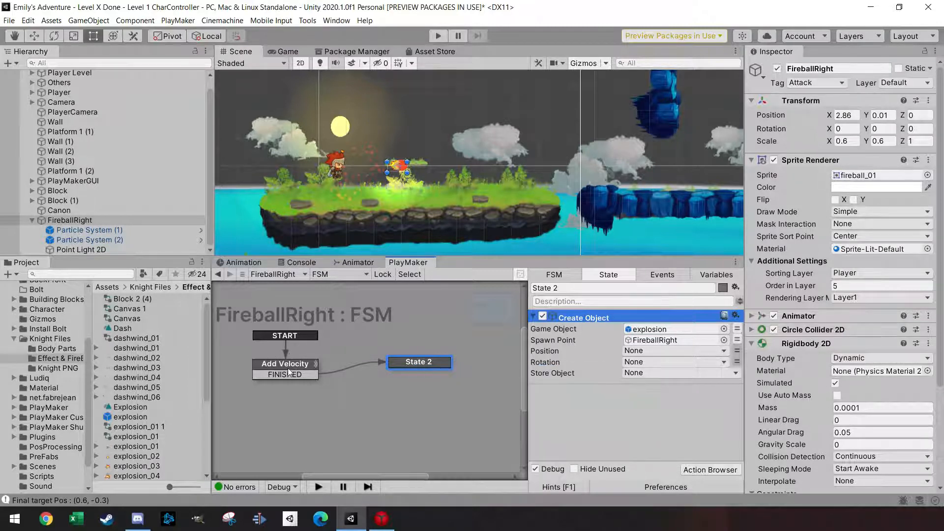
Add a Play Sound action to the Add Velocity state
{"action": "left_click", "coordinate": [288, 370]}
{"action": "scroll", "coordinate": [630, 364], "scroll_direction": "down", "scroll_amount": 5}
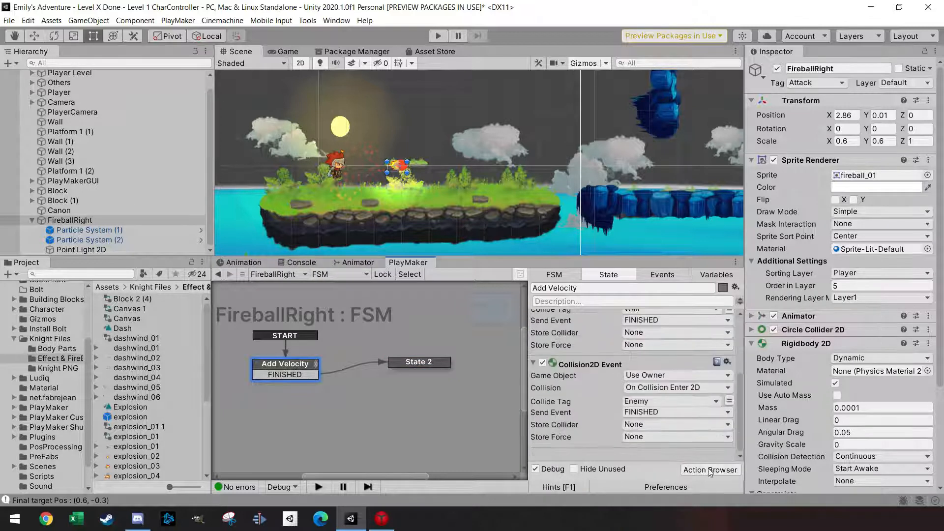
{"action": "left_click", "coordinate": [710, 470]}
{"action": "type", "text": "pla"}
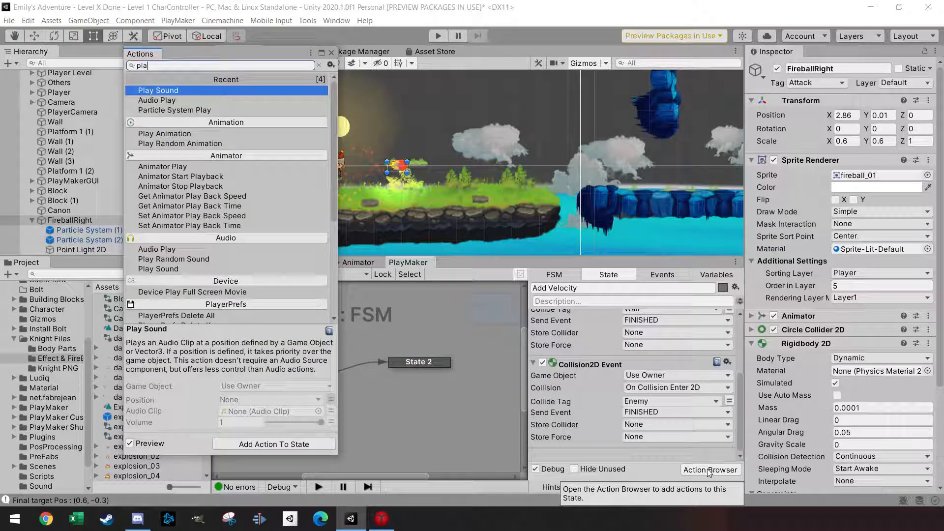
{"action": "key", "text": "Return"}
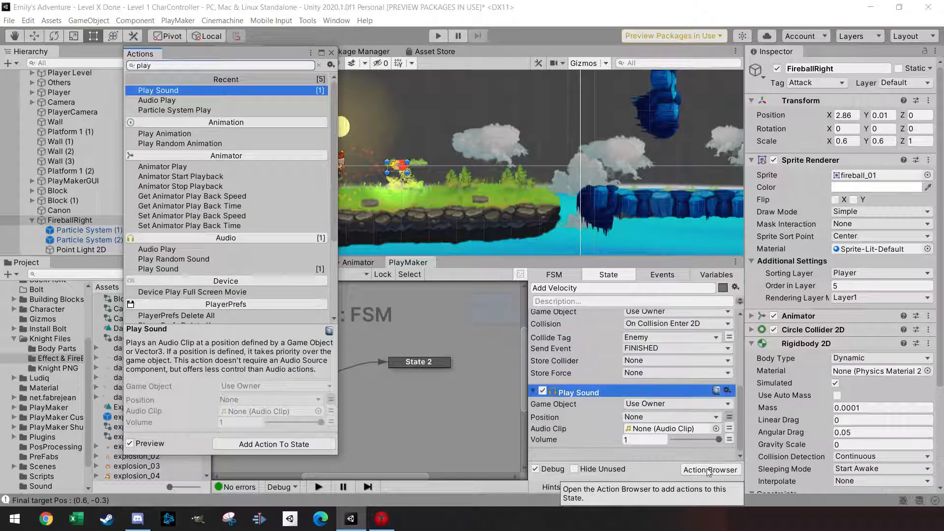
{"action": "left_click", "coordinate": [331, 52]}
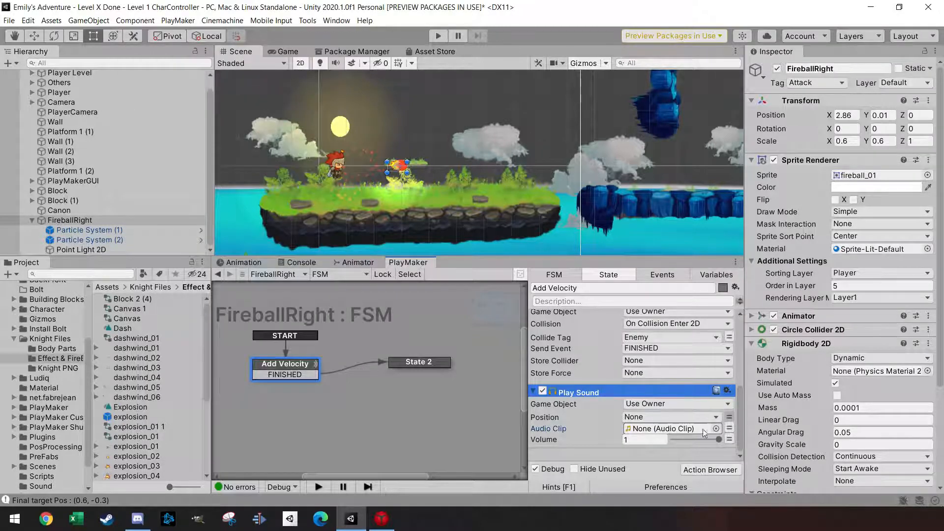
Search the audio clips for "shoo" and assign the Shoot clip to the Play Sound action
{"action": "left_click", "coordinate": [716, 428]}
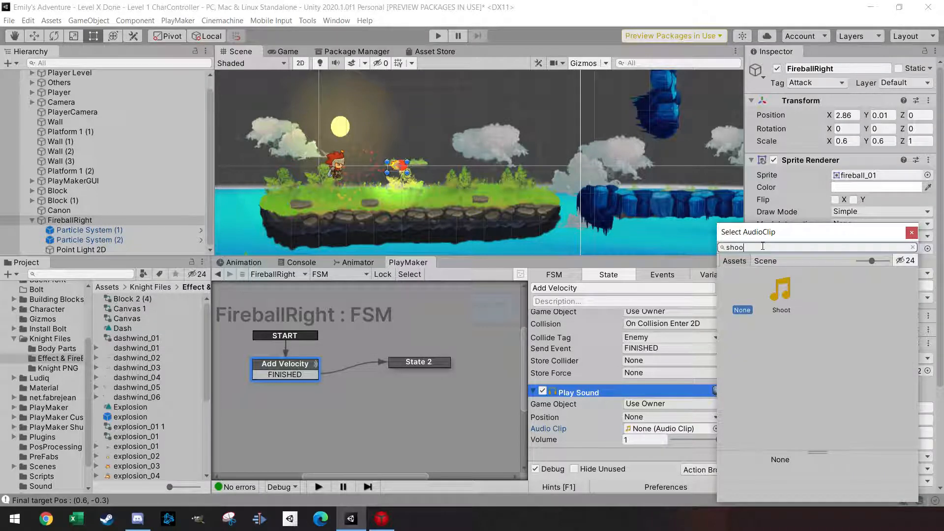
{"action": "left_click", "coordinate": [783, 295]}
{"action": "double_click", "coordinate": [783, 295]}
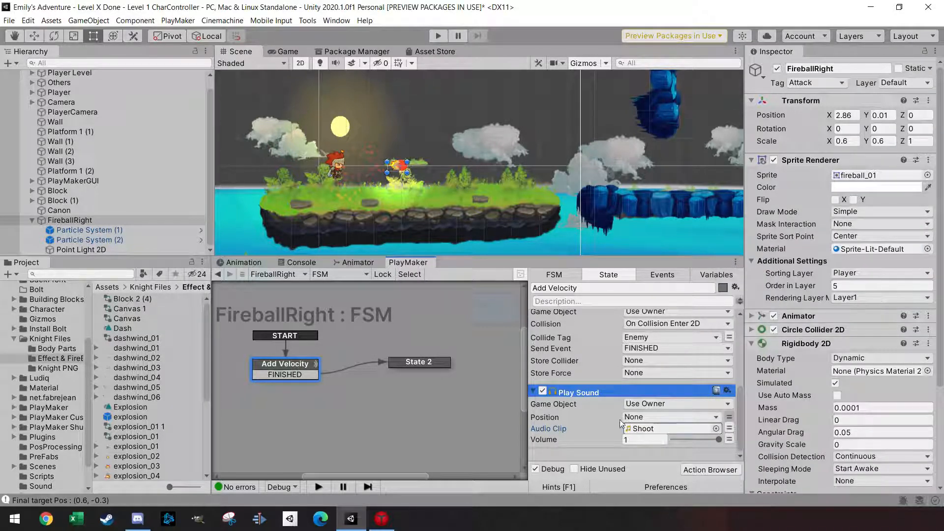
Add a FINISHED transition to State 2 and link it to a new state placed below it
{"action": "left_click", "coordinate": [419, 363]}
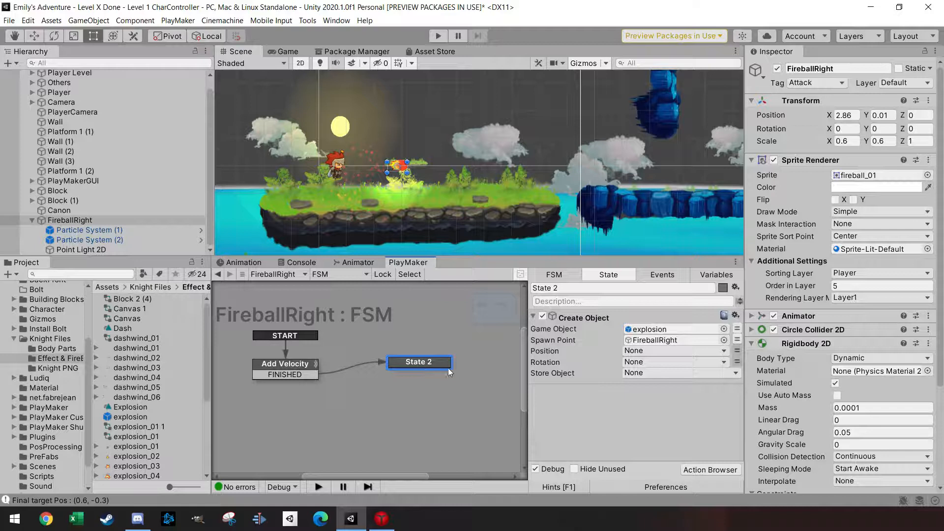
{"action": "right_click", "coordinate": [434, 364]}
{"action": "mouse_move", "coordinate": [487, 371]}
{"action": "left_click", "coordinate": [603, 373]}
{"action": "left_click_drag", "start_coordinate": [419, 372], "coordinate": [382, 440]}
Add a Destroy Self action to the new state that follows State 2
{"action": "left_click", "coordinate": [700, 468]}
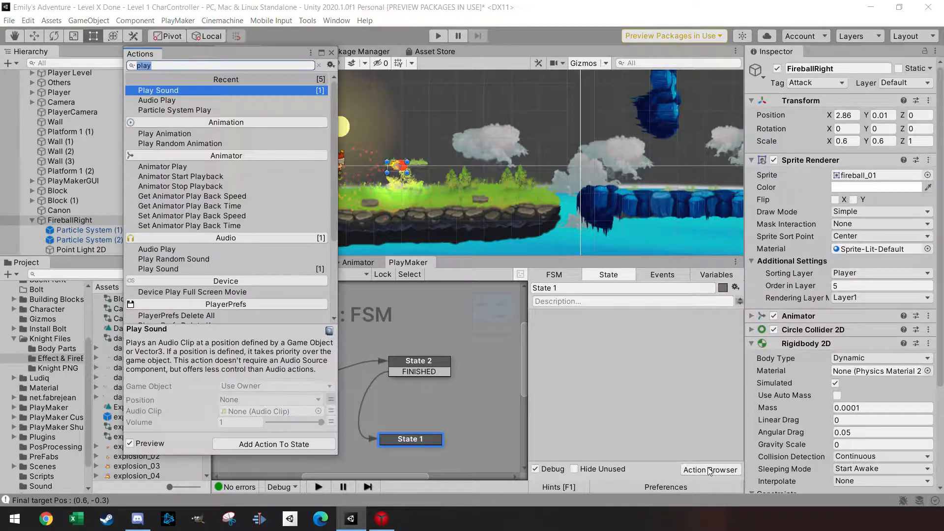
{"action": "type", "text": "dest"}
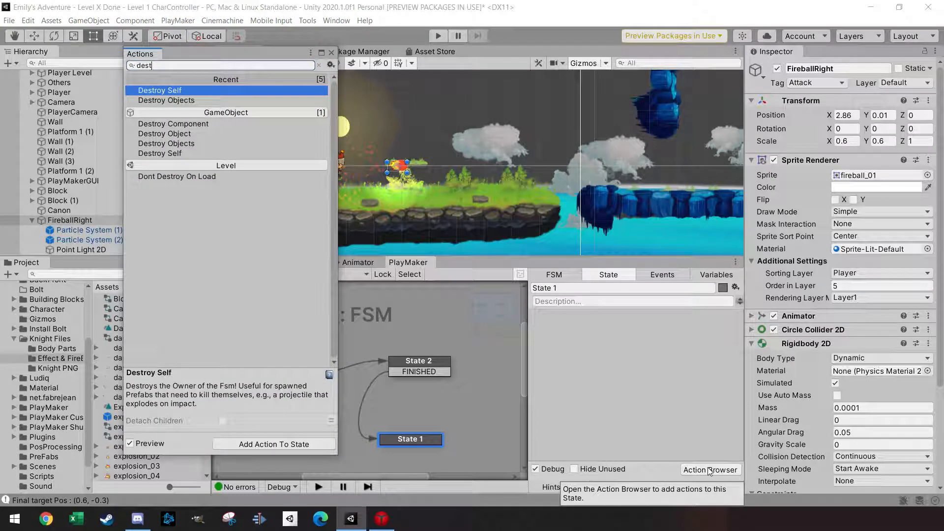
{"action": "key", "text": "Return"}
{"action": "left_click", "coordinate": [331, 53]}
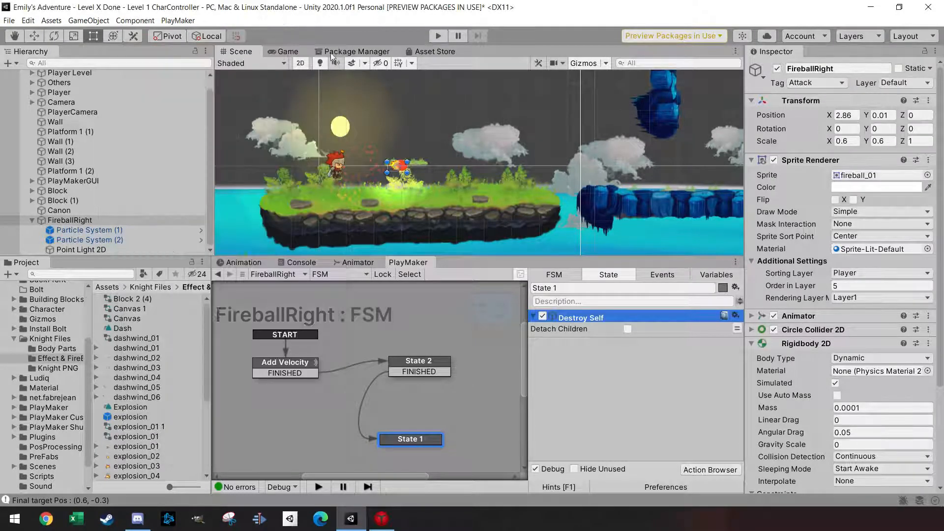
Rename State 2 of the FireballRight FSM as Explosion
{"action": "left_click", "coordinate": [417, 365]}
{"action": "triple_click", "coordinate": [551, 286]}
{"action": "type", "text": "Explosion"}
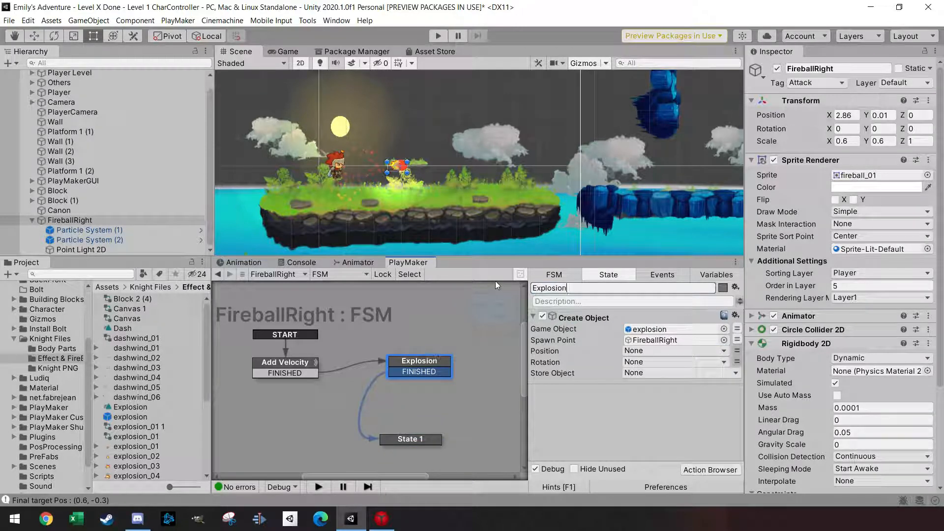
{"action": "left_click", "coordinate": [419, 438]}
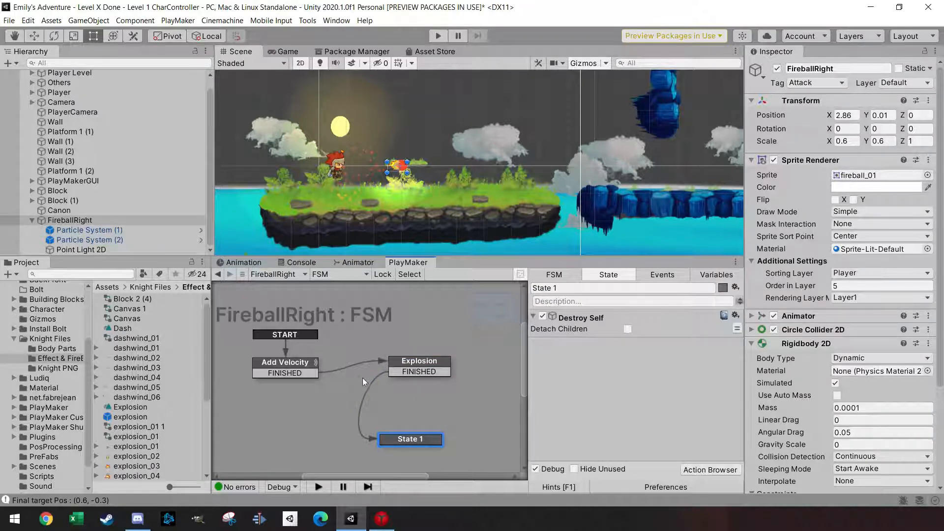
Review the velocity, collision and sound actions of the Add Velocity state
{"action": "left_click", "coordinate": [298, 361]}
{"action": "left_click_drag", "start_coordinate": [298, 361], "coordinate": [303, 360]}
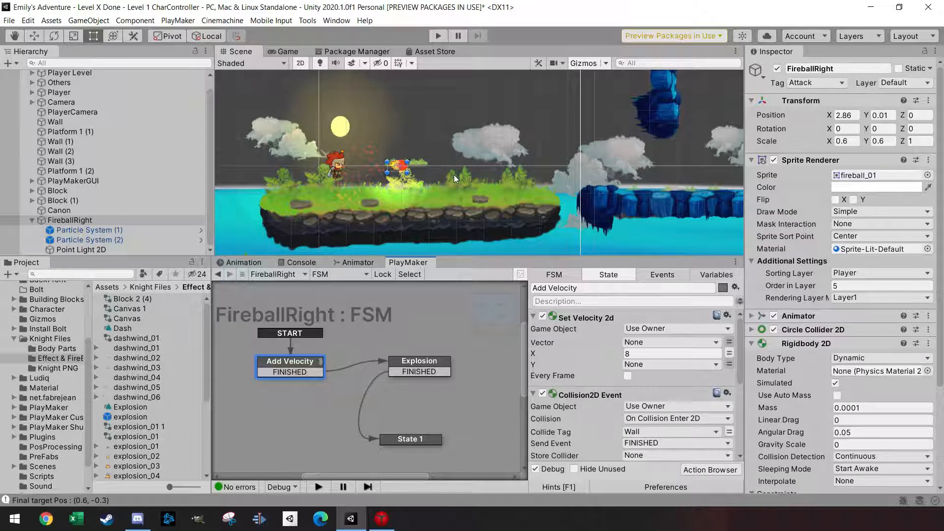
{"action": "scroll", "coordinate": [616, 374], "scroll_direction": "down", "scroll_amount": 5}
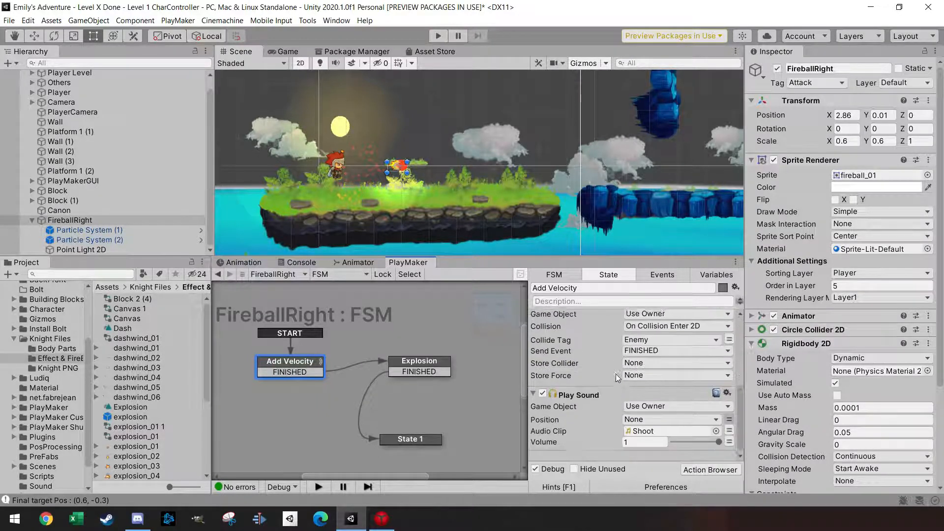
{"action": "scroll", "coordinate": [616, 376], "scroll_direction": "up", "scroll_amount": 1}
{"action": "scroll", "coordinate": [615, 377], "scroll_direction": "up", "scroll_amount": 3}
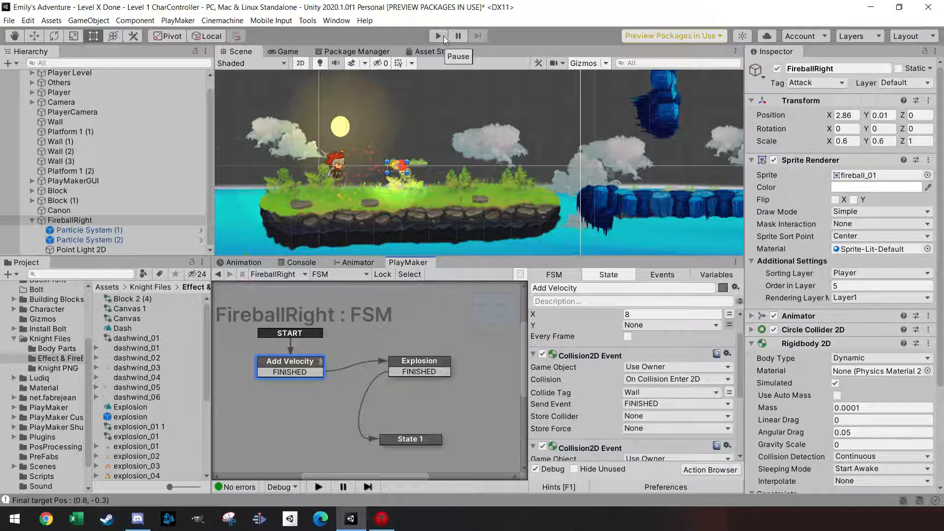
Play-test the level, moving the knight right and jumping while the fireball flies, and stop the game
{"action": "left_click", "coordinate": [444, 36]}
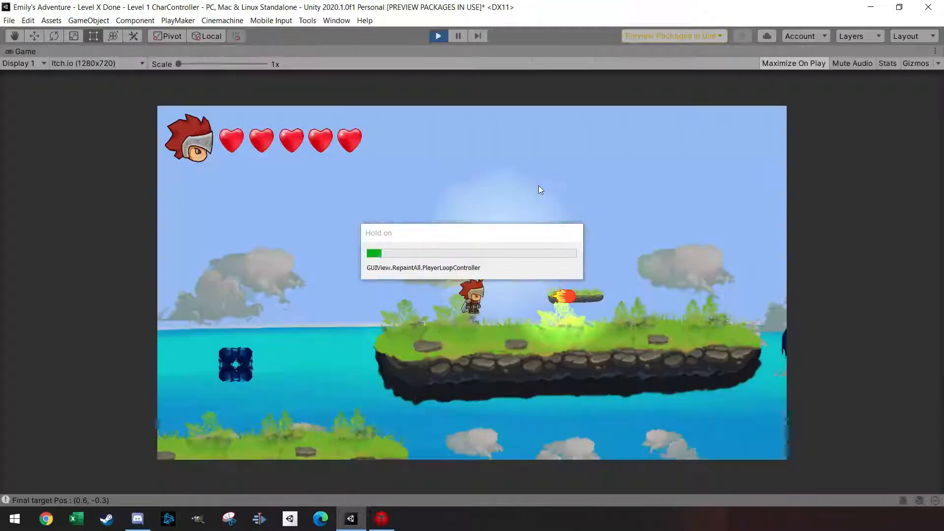
{"action": "key", "text": "d"}
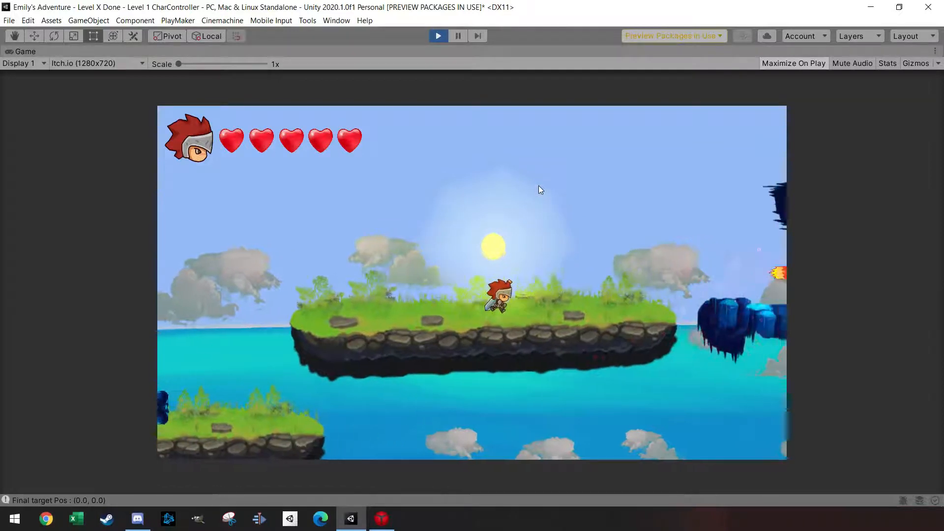
{"action": "key", "text": "space"}
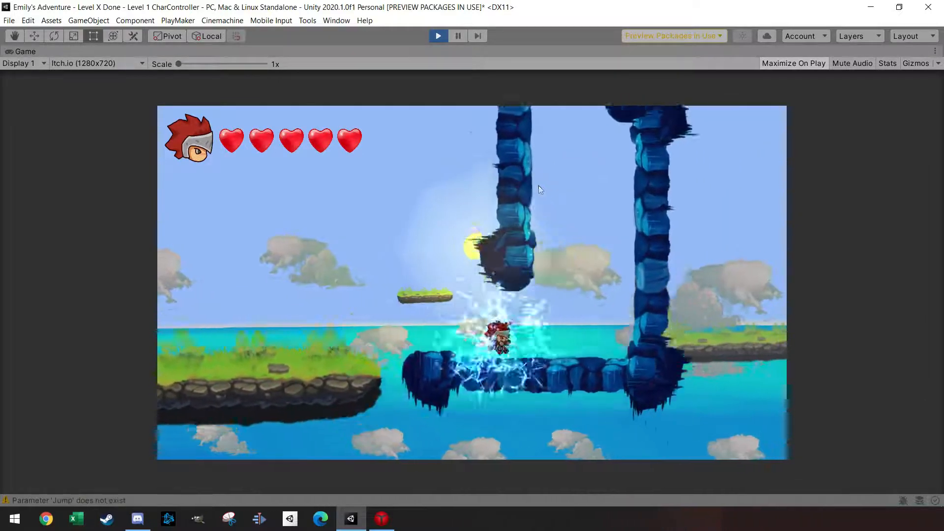
{"action": "left_click", "coordinate": [438, 36]}
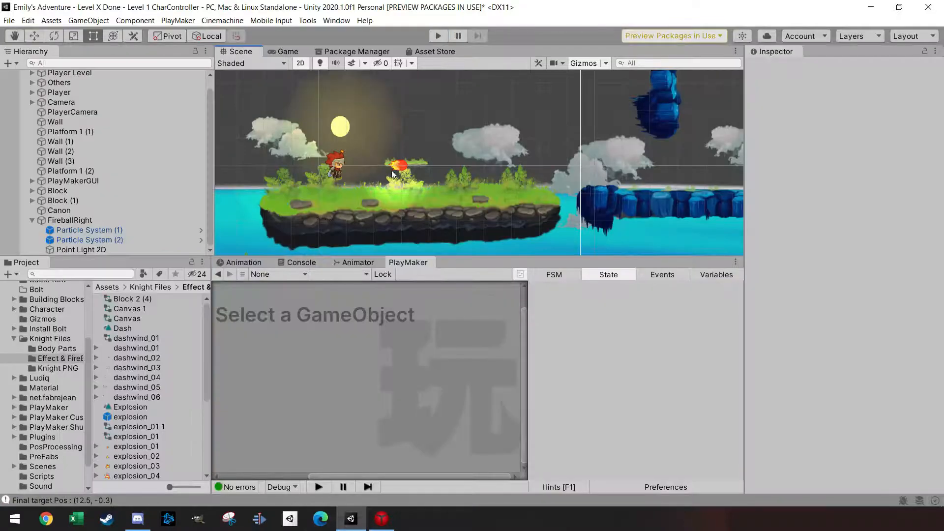
Examine where the RightShoot and LeftShoot child objects of Player sit, using the Move tool to show their positions
{"action": "left_click", "coordinate": [99, 222]}
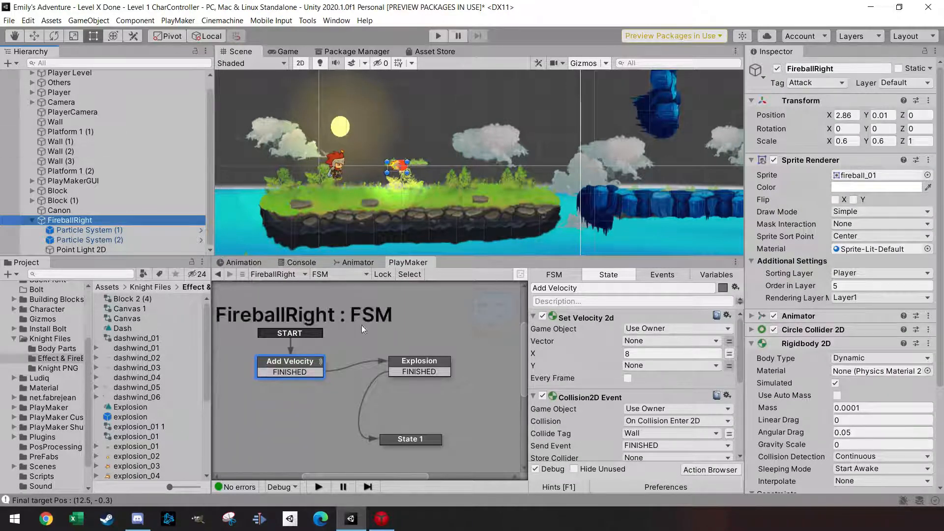
{"action": "scroll", "coordinate": [70, 153], "scroll_direction": "up", "scroll_amount": 1}
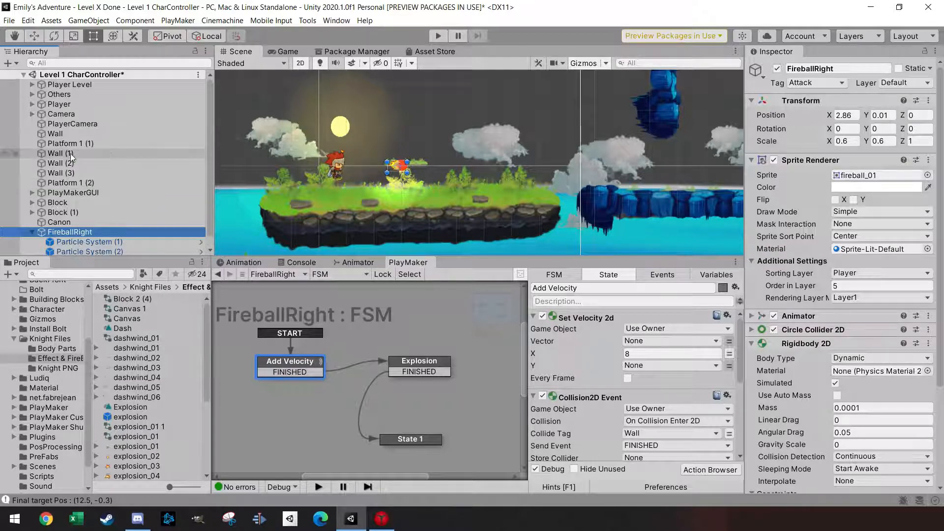
{"action": "left_click", "coordinate": [37, 106]}
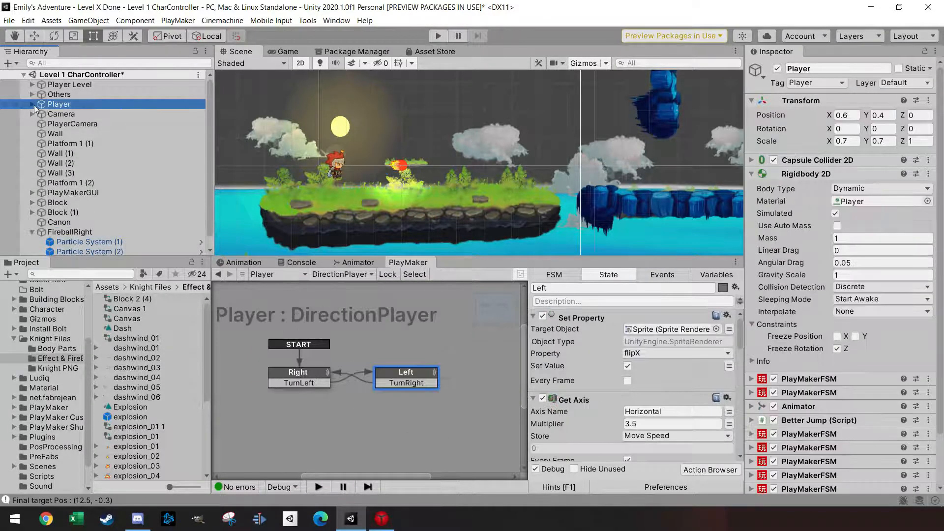
{"action": "left_click", "coordinate": [32, 105]}
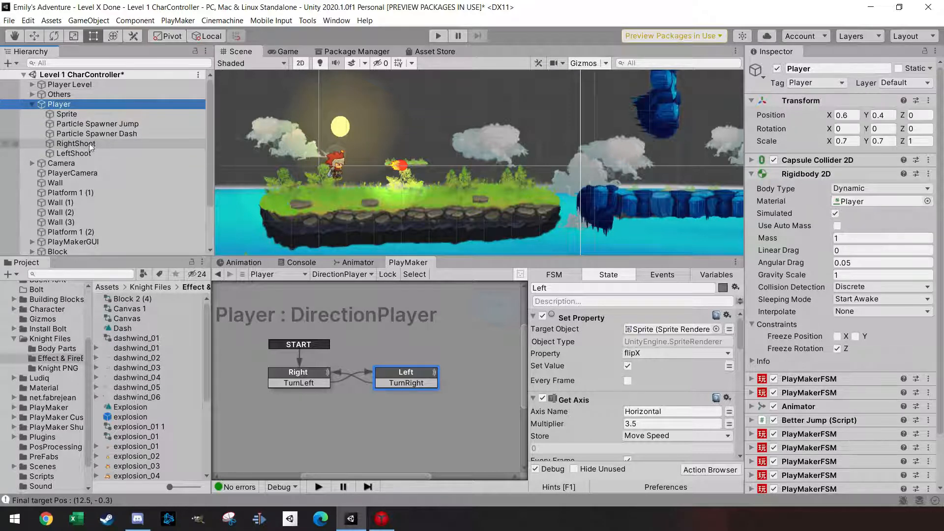
{"action": "left_click", "coordinate": [89, 144]}
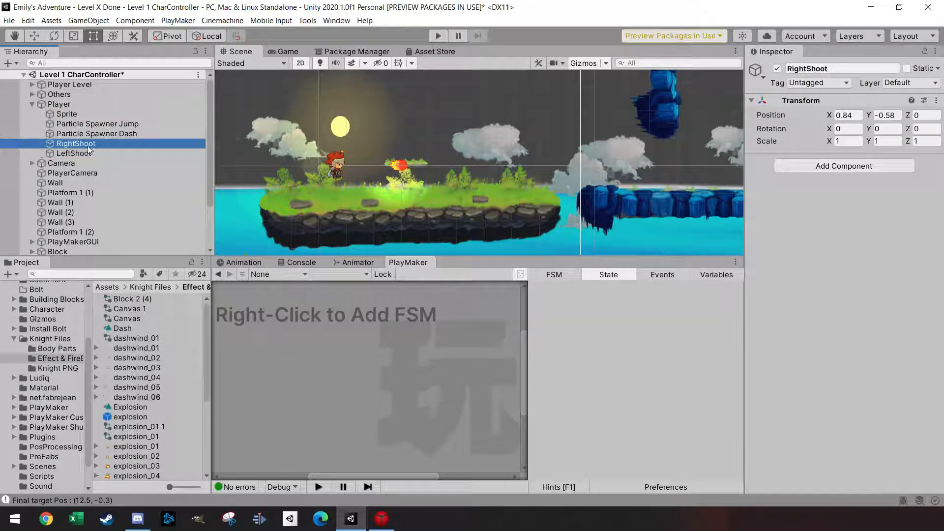
{"action": "left_click", "coordinate": [35, 37]}
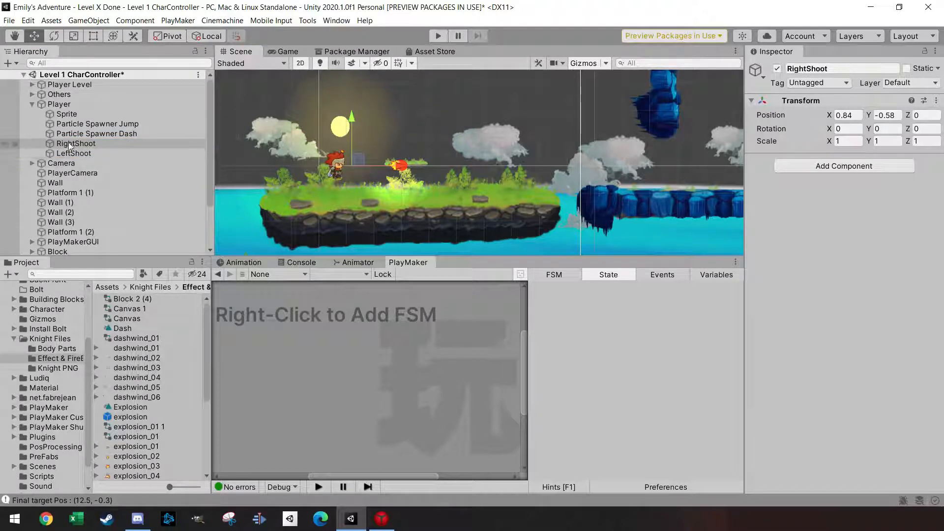
{"action": "left_click", "coordinate": [82, 153]}
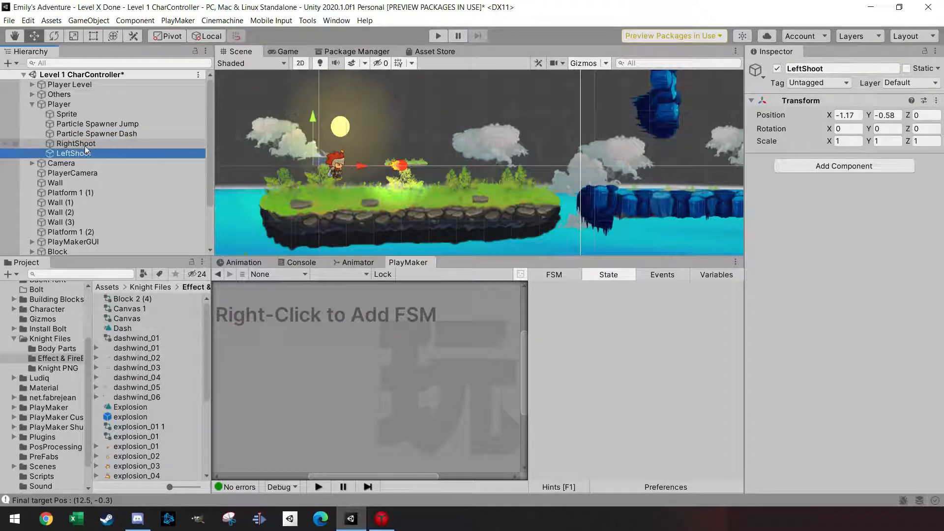
{"action": "left_click", "coordinate": [85, 145]}
{"action": "left_click", "coordinate": [148, 156]}
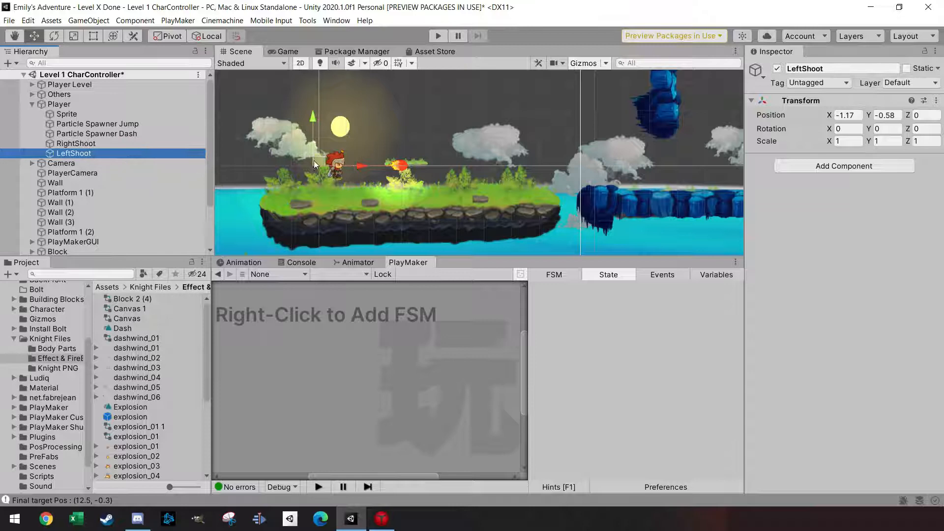
{"action": "left_click", "coordinate": [90, 147]}
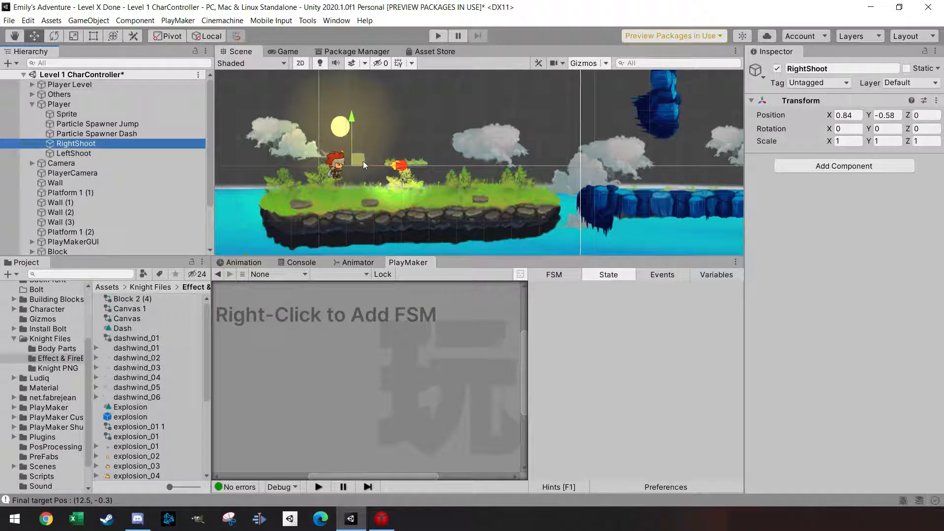
{"action": "left_click", "coordinate": [87, 153]}
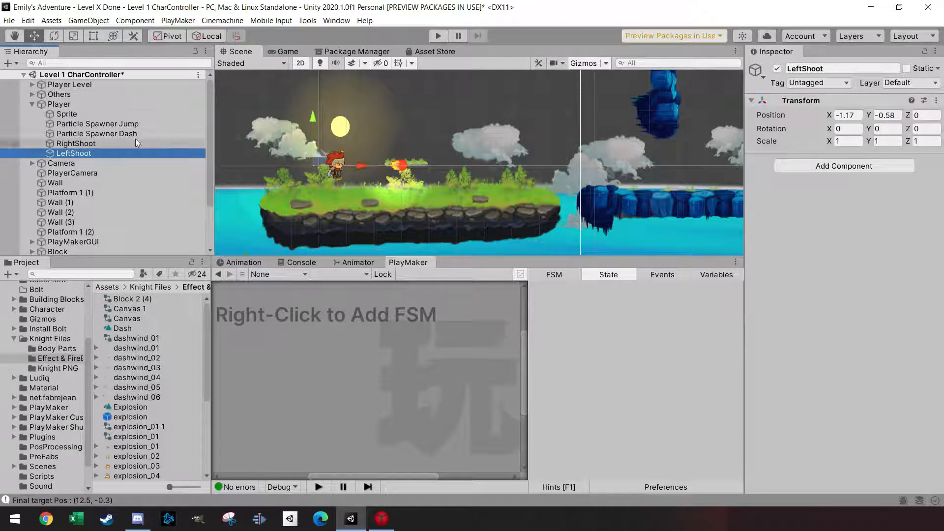
{"action": "left_click", "coordinate": [55, 104]}
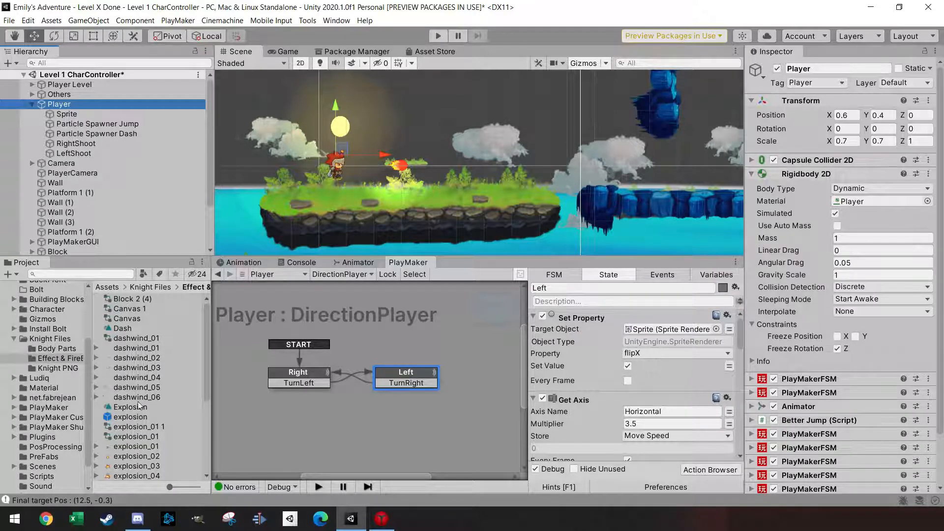
Open the explosion prefab and preview its two particle systems together, restarting the effect several times
{"action": "left_click", "coordinate": [130, 417]}
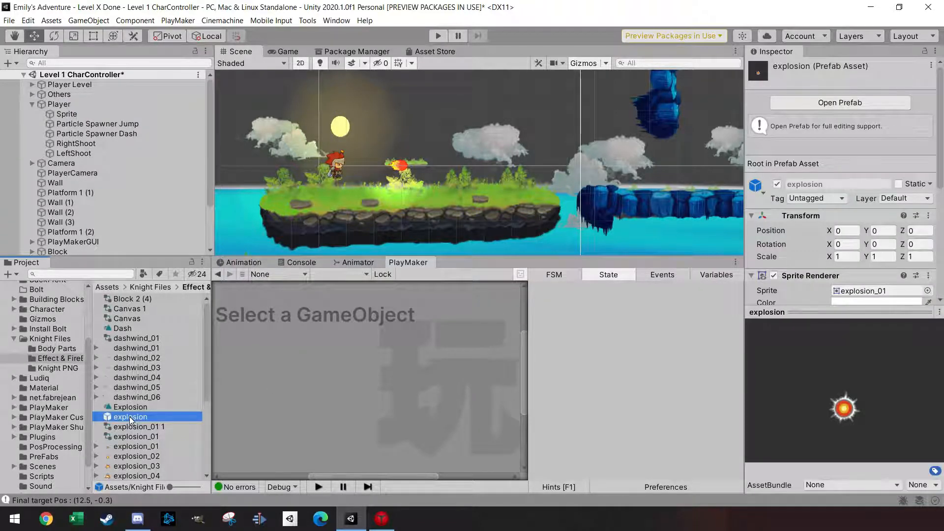
{"action": "double_click", "coordinate": [129, 417]}
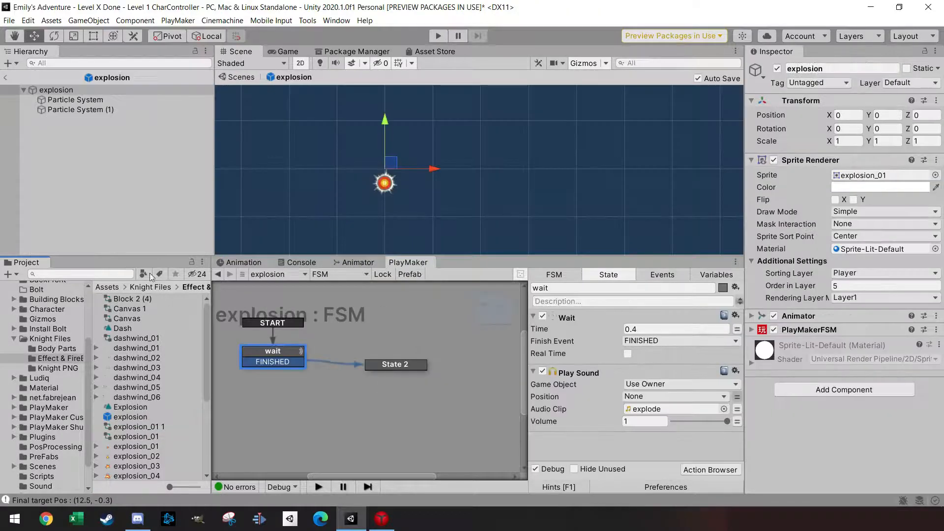
{"action": "left_click", "coordinate": [88, 101]}
{"action": "left_click", "coordinate": [97, 109]}
{"action": "left_click", "coordinate": [94, 100]}
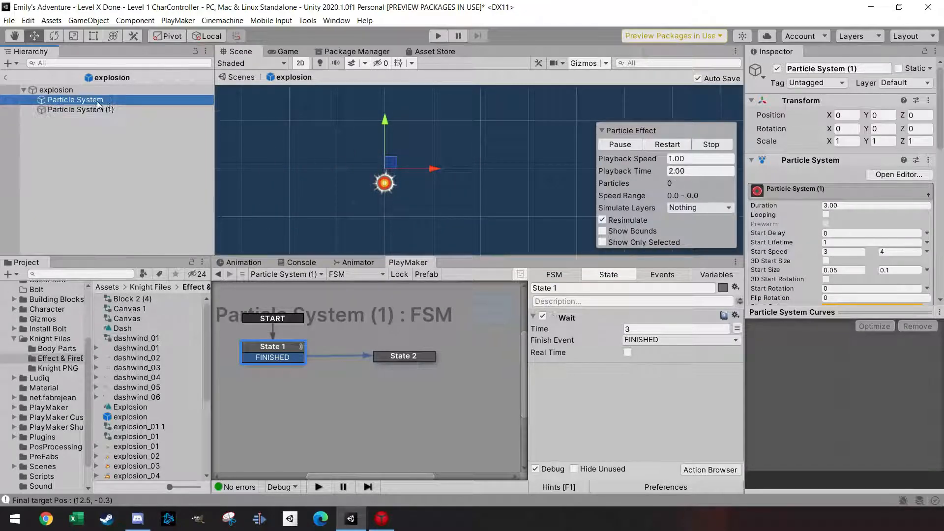
{"action": "left_click", "coordinate": [130, 109]}
{"action": "left_click", "coordinate": [93, 101], "text": "ctrl"}
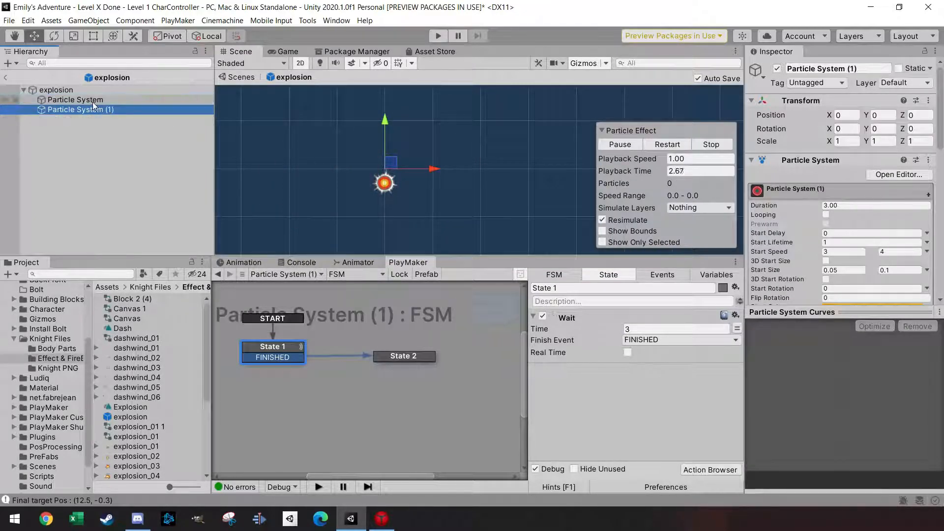
{"action": "left_click", "coordinate": [667, 144]}
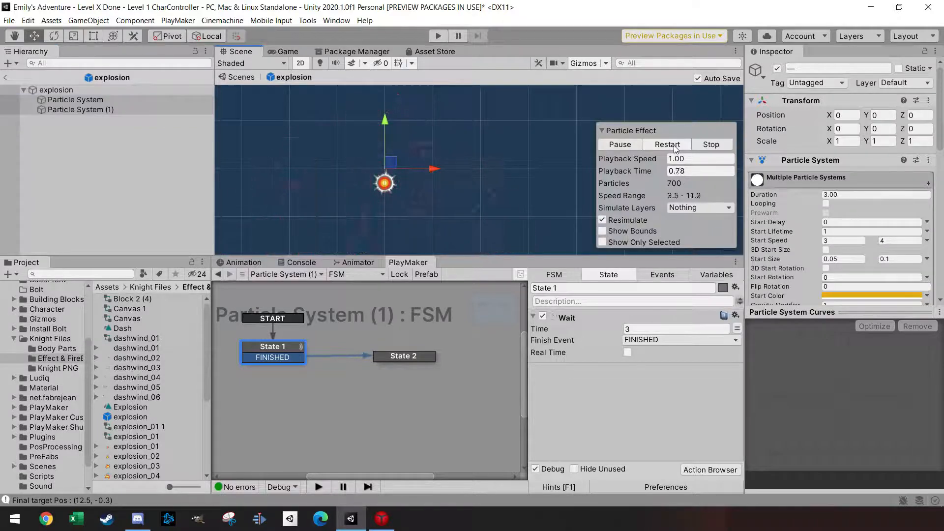
{"action": "left_click", "coordinate": [670, 146]}
{"action": "left_click", "coordinate": [668, 145]}
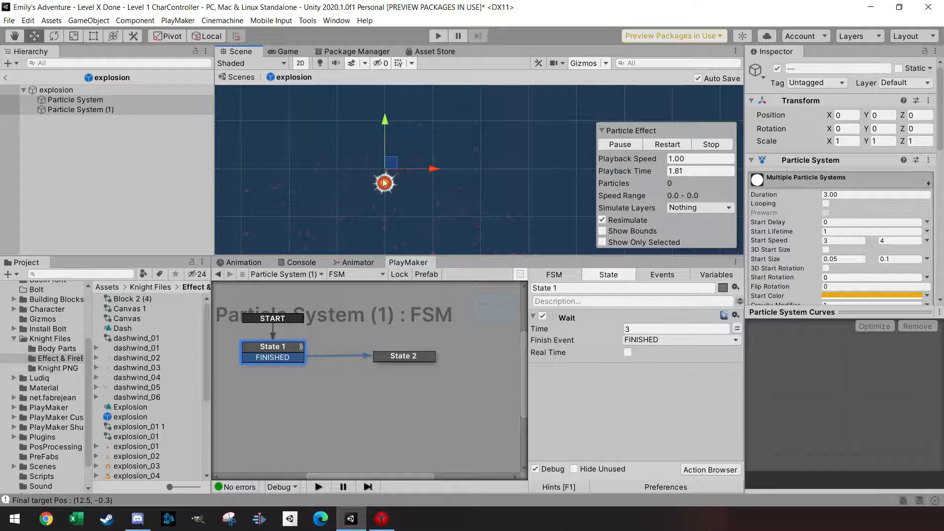
Inspect the wait and State 2 actions of the explosion prefab's FSM, and return to the level scene
{"action": "left_click", "coordinate": [58, 369]}
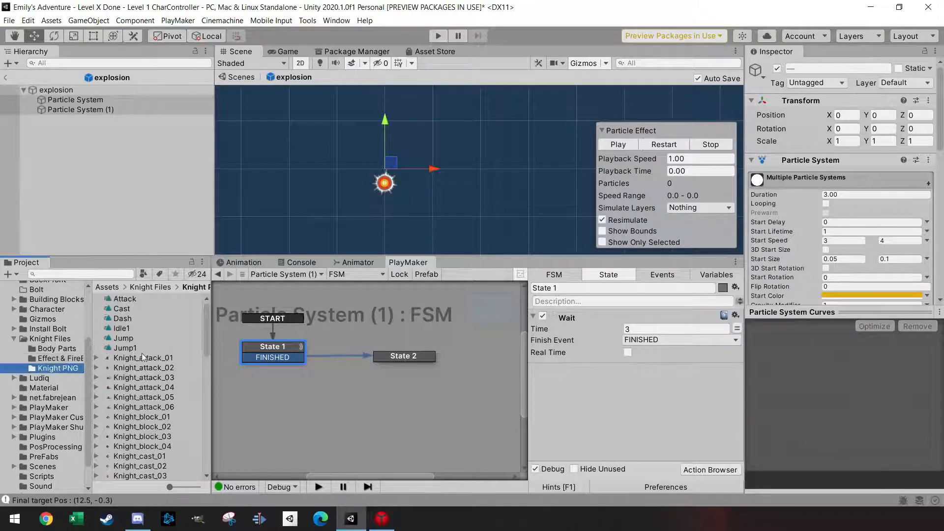
{"action": "left_click", "coordinate": [50, 358]}
{"action": "scroll", "coordinate": [160, 329], "scroll_direction": "down", "scroll_amount": 3}
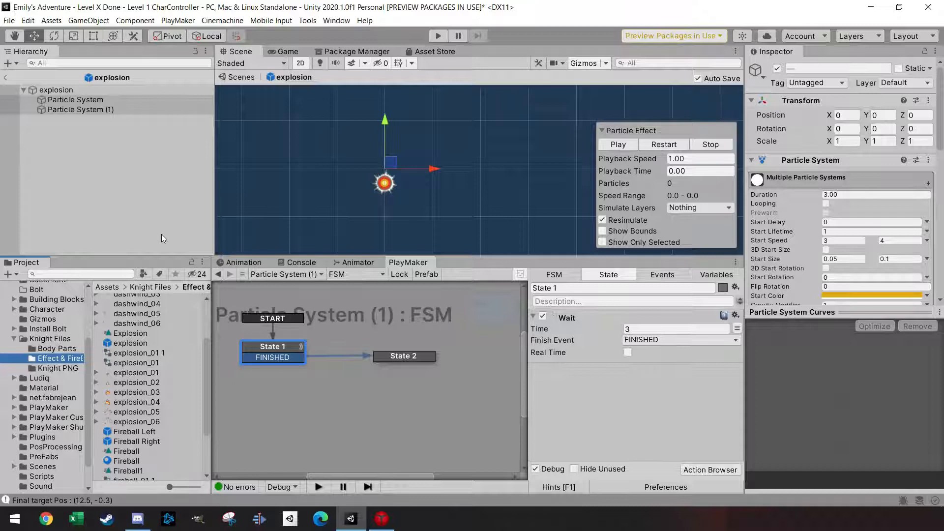
{"action": "left_click", "coordinate": [284, 350]}
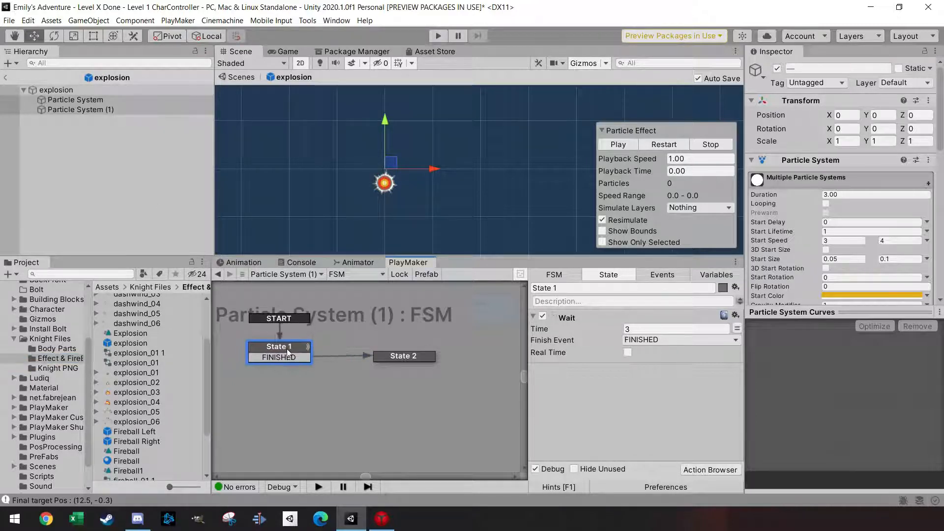
{"action": "left_click", "coordinate": [79, 90]}
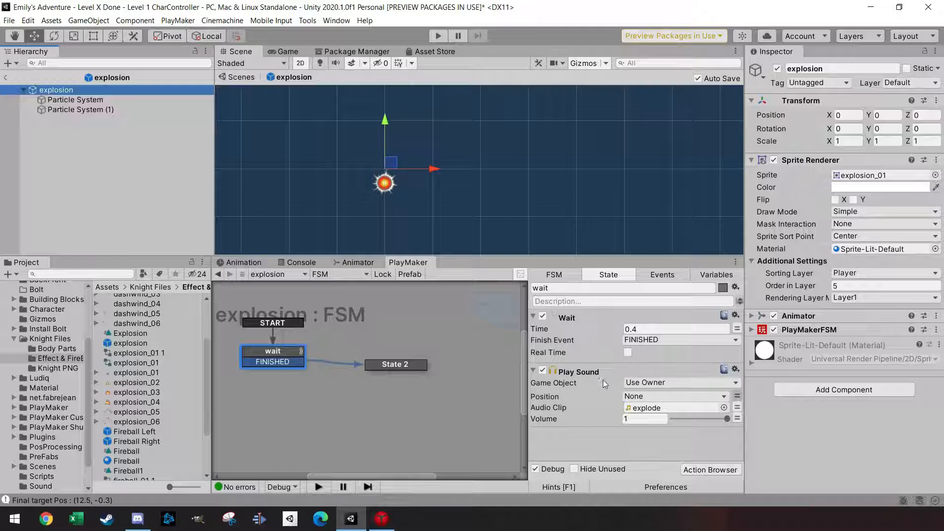
{"action": "left_click", "coordinate": [406, 363]}
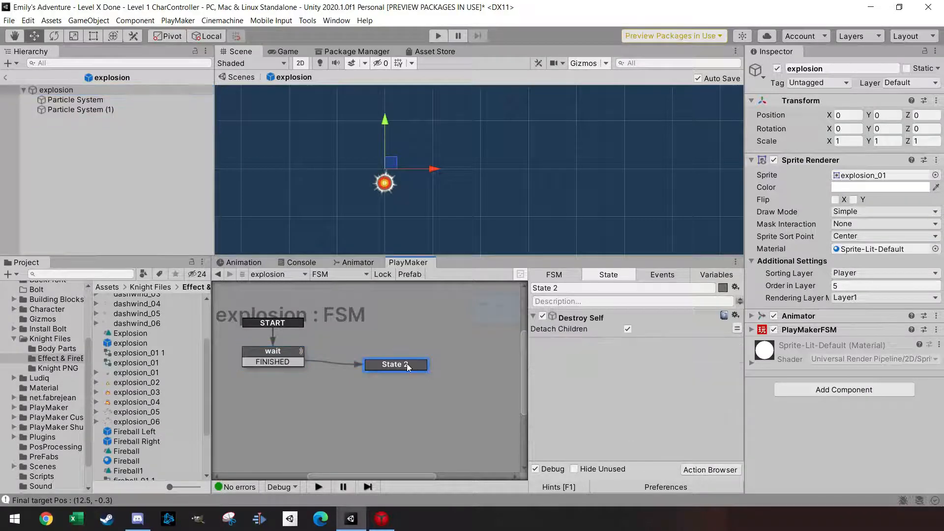
{"action": "left_click", "coordinate": [6, 78]}
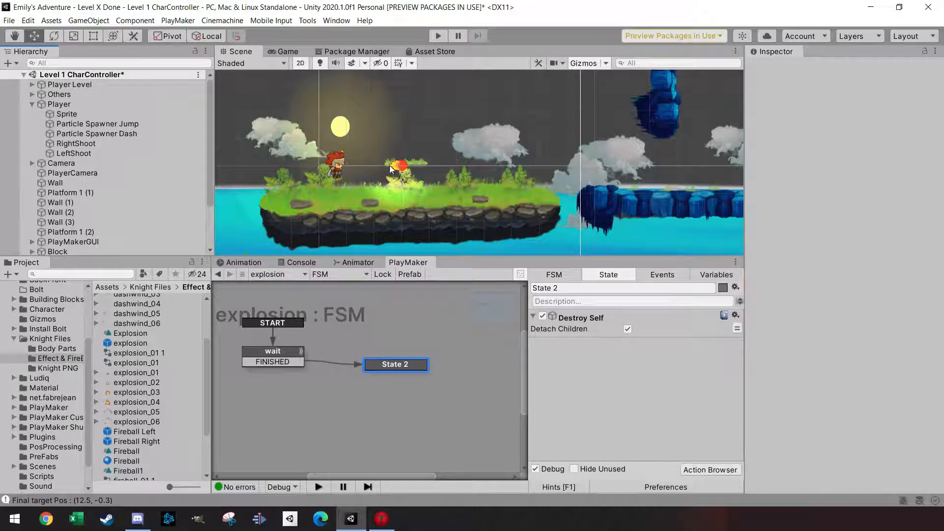
Save the FireballRight object as a prefab in the effects folder of Knight Files and select the new asset
{"action": "scroll", "coordinate": [104, 228], "scroll_direction": "down", "scroll_amount": 3}
{"action": "left_click", "coordinate": [83, 221]}
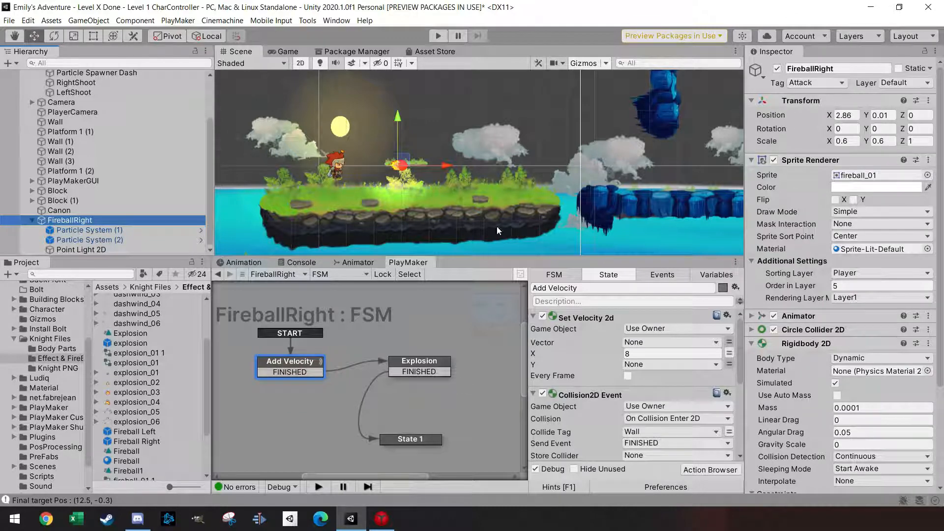
{"action": "left_click_drag", "start_coordinate": [82, 221], "coordinate": [198, 374]}
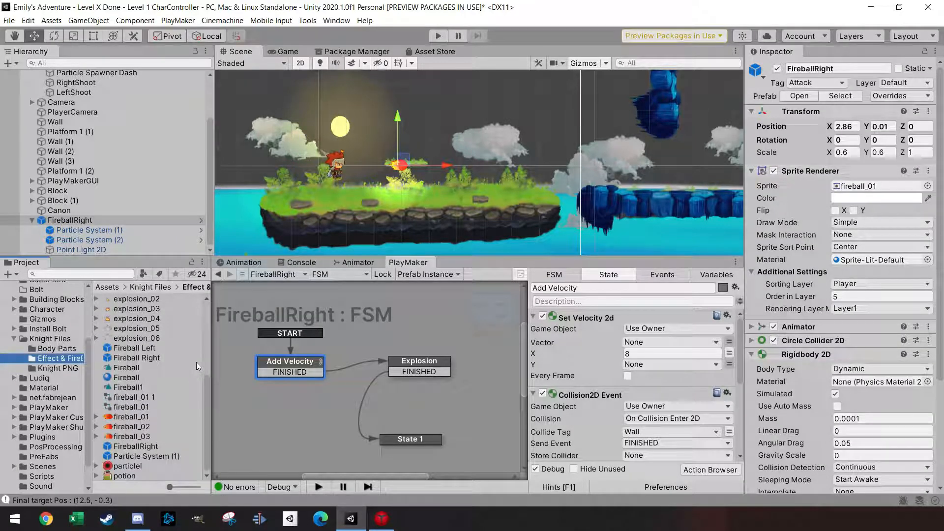
{"action": "left_click", "coordinate": [150, 446]}
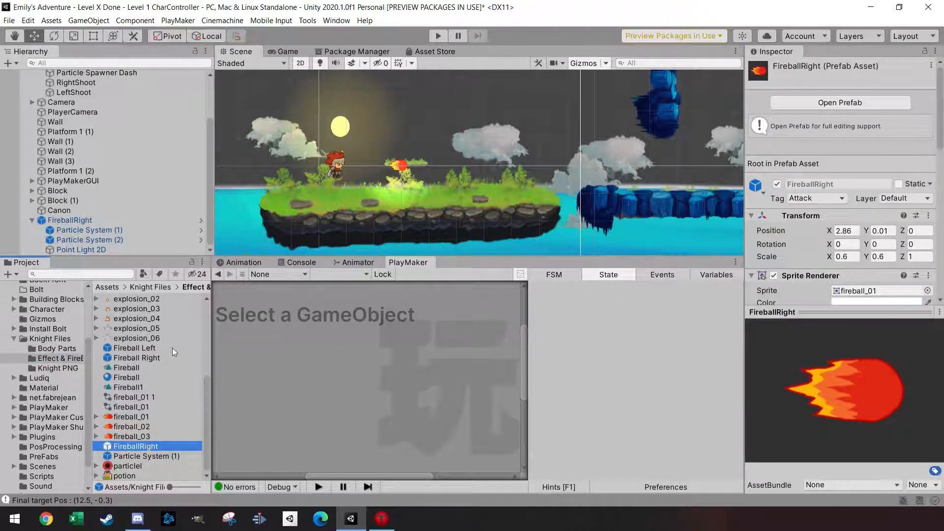
Compare the Fireball Left and Fireball Right prefab assets, and open Fireball Left to examine its flipped sprite and Add Force state
{"action": "left_click", "coordinate": [144, 349]}
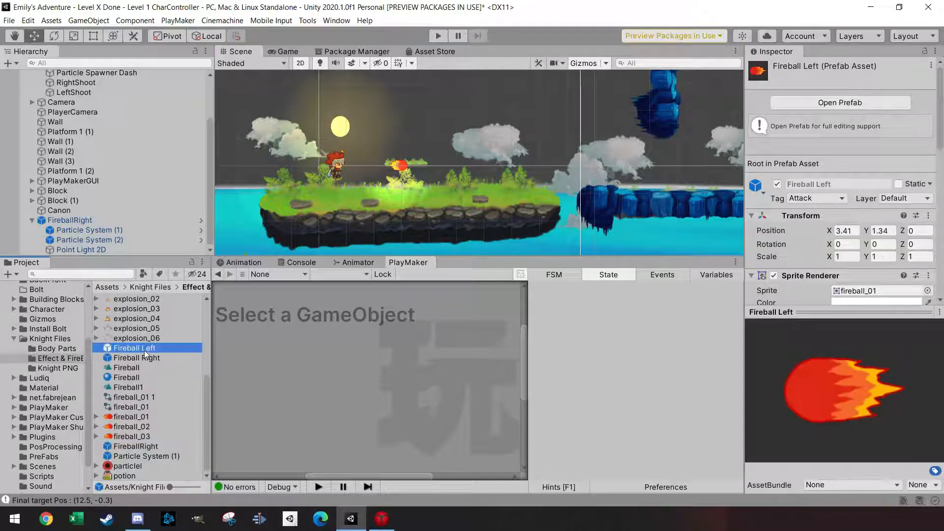
{"action": "left_click", "coordinate": [145, 359]}
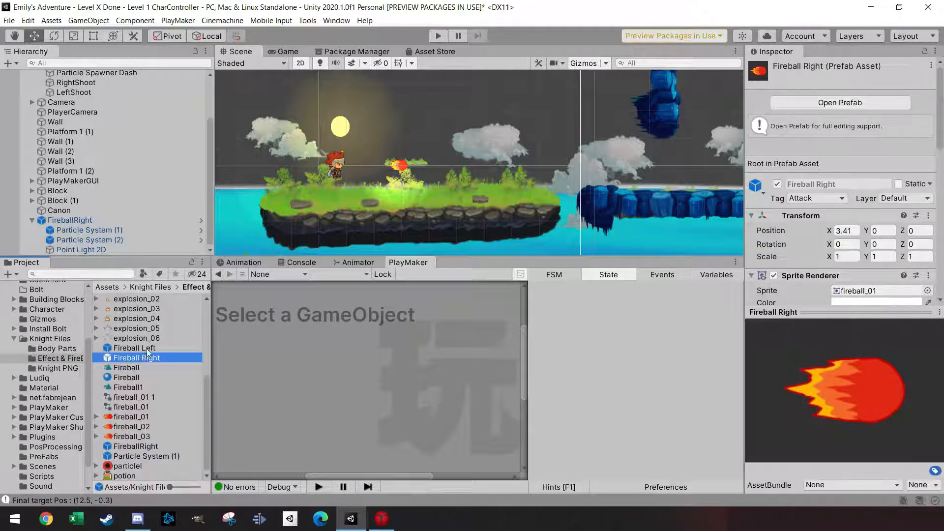
{"action": "left_click", "coordinate": [146, 350]}
{"action": "left_click", "coordinate": [146, 358]}
{"action": "left_click", "coordinate": [145, 349]}
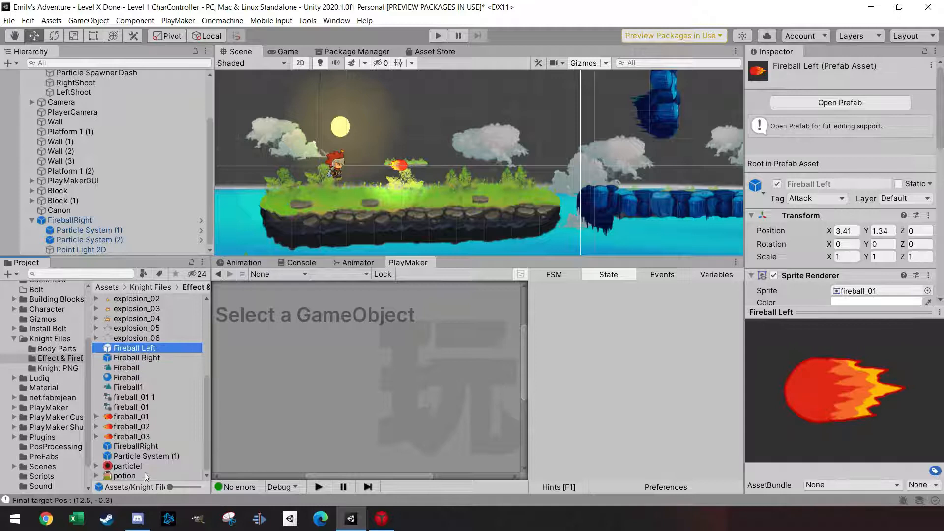
{"action": "double_click", "coordinate": [137, 349]}
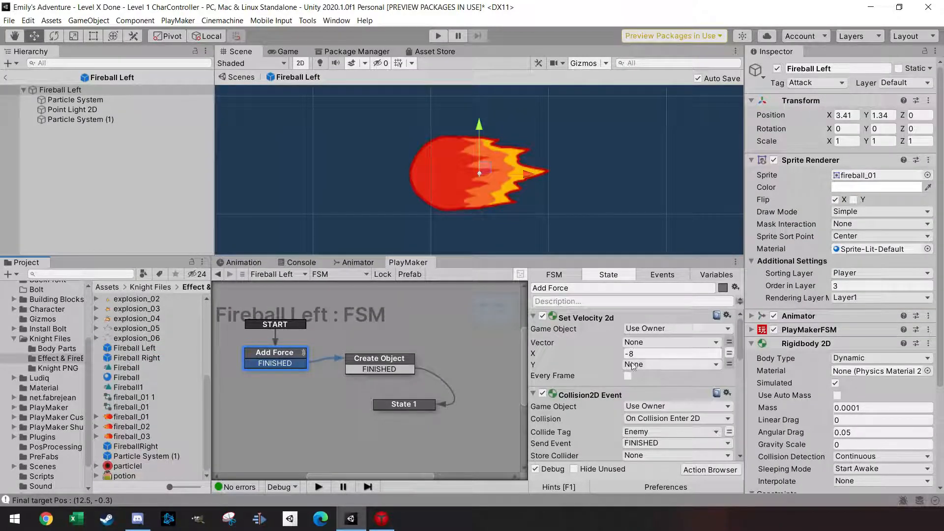
{"action": "scroll", "coordinate": [421, 209], "scroll_direction": "down", "scroll_amount": 1}
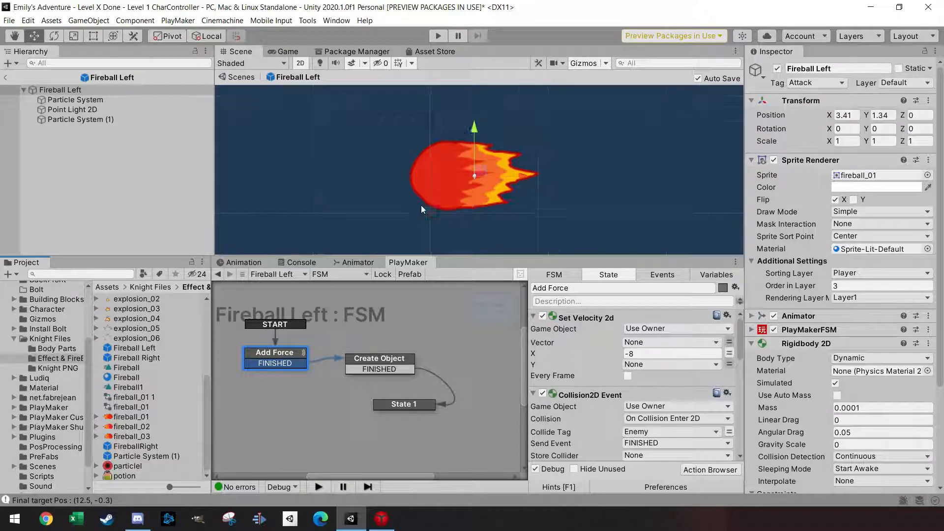
{"action": "scroll", "coordinate": [421, 206], "scroll_direction": "down", "scroll_amount": 2}
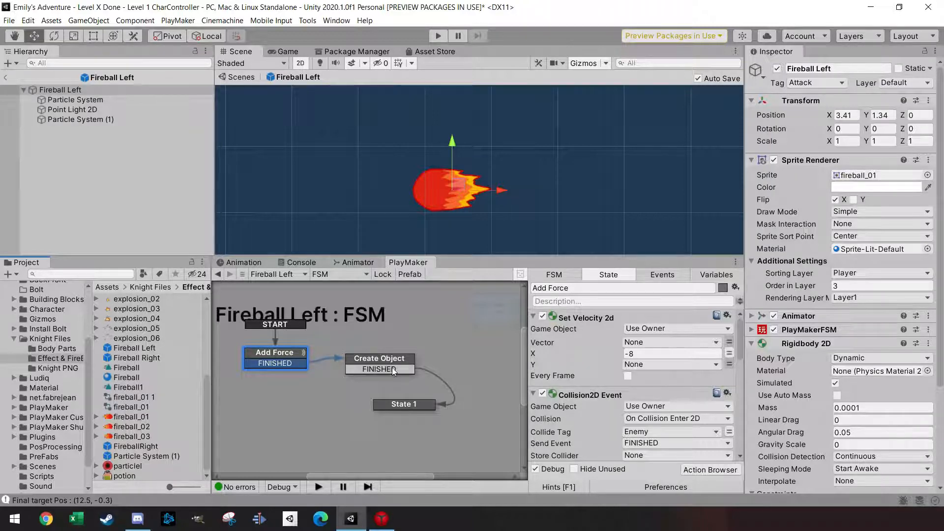
Open the Fireball Right prefab, compare its horizontal velocity with Fireball Left's, and return to the level scene
{"action": "left_click", "coordinate": [149, 358]}
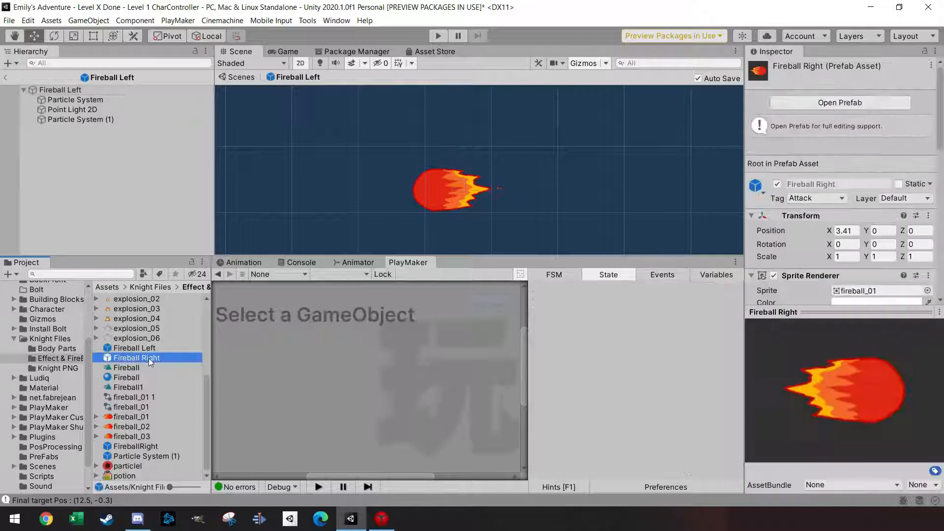
{"action": "double_click", "coordinate": [140, 358]}
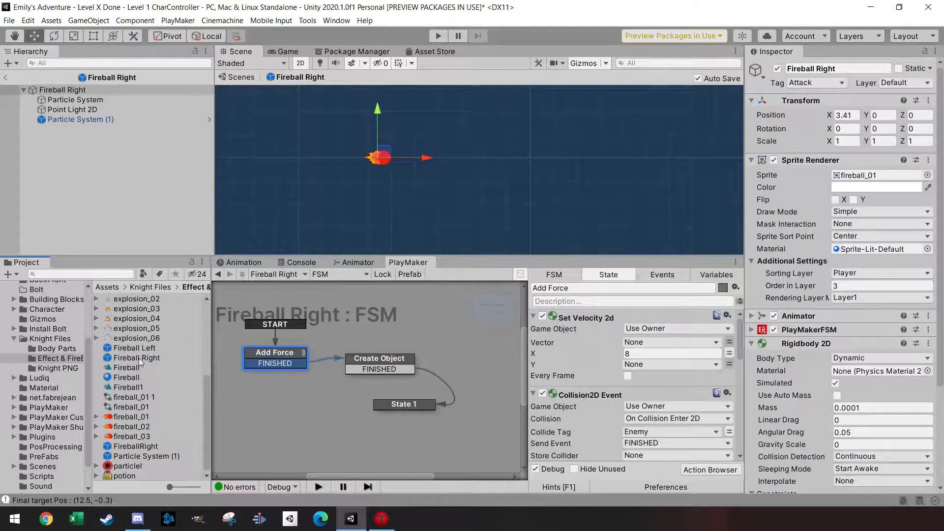
{"action": "double_click", "coordinate": [142, 350]}
{"action": "left_click", "coordinate": [10, 78]}
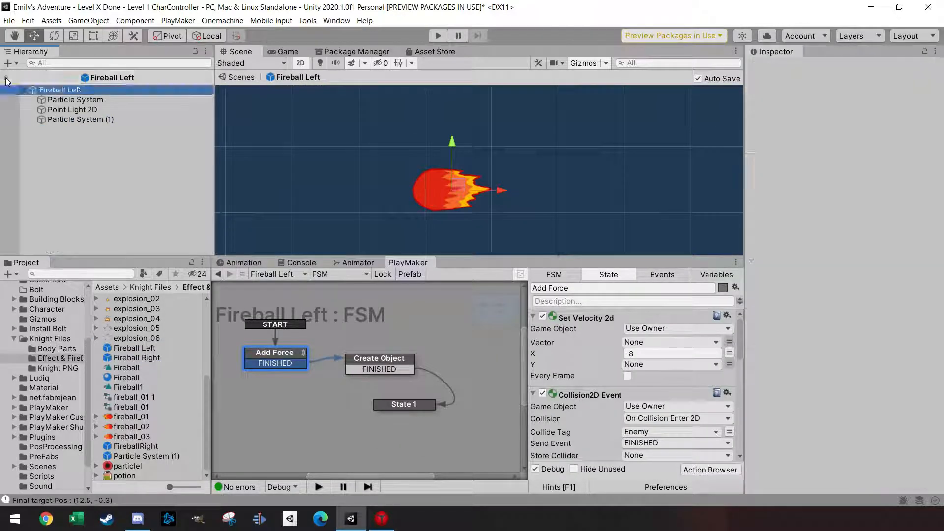
Collapse the Player and FireballRight hierarchies, select Player, and review the Left state's actions in its DirectionPlayer FSM
{"action": "scroll", "coordinate": [89, 137], "scroll_direction": "up", "scroll_amount": 3}
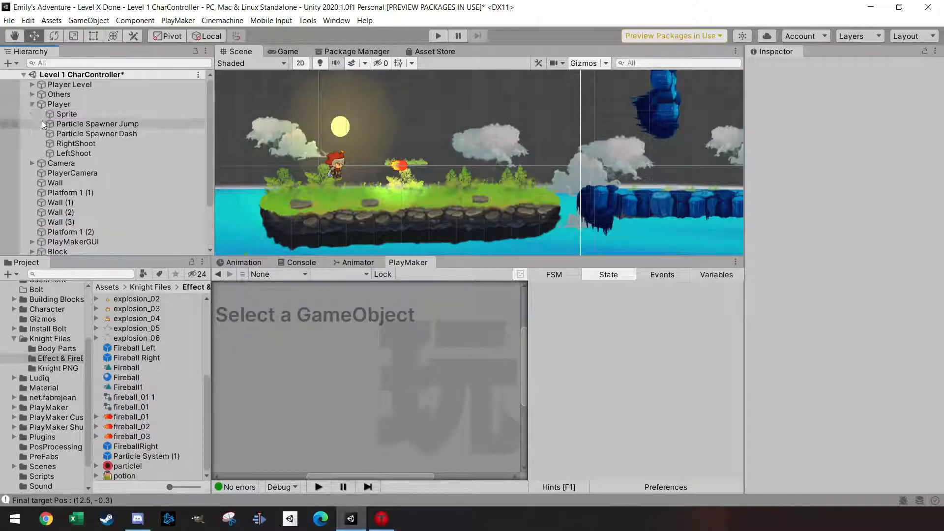
{"action": "left_click", "coordinate": [31, 104]}
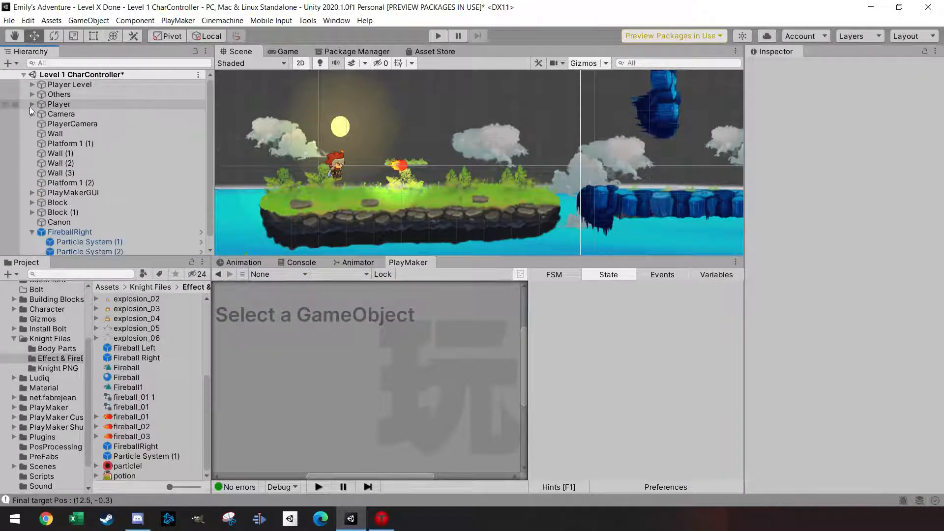
{"action": "left_click", "coordinate": [32, 231]}
{"action": "left_click", "coordinate": [59, 104]}
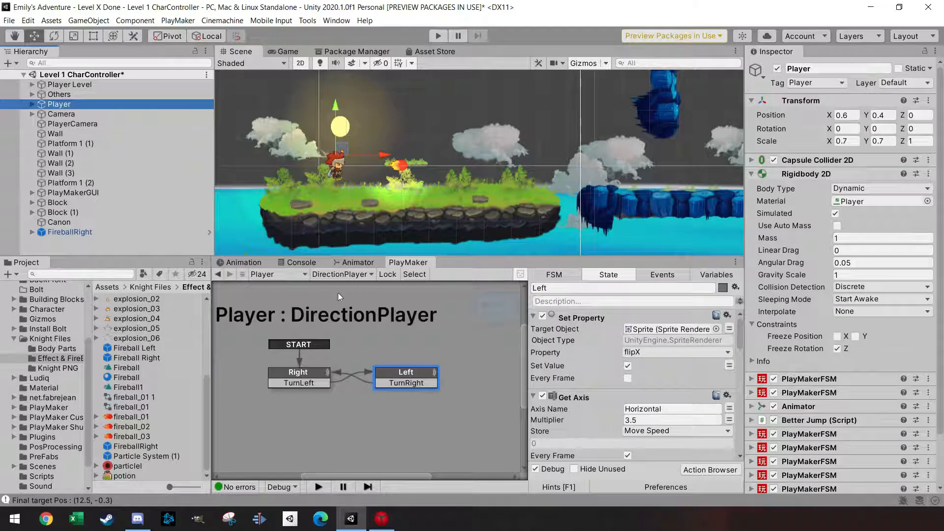
{"action": "scroll", "coordinate": [667, 425], "scroll_direction": "down", "scroll_amount": 6}
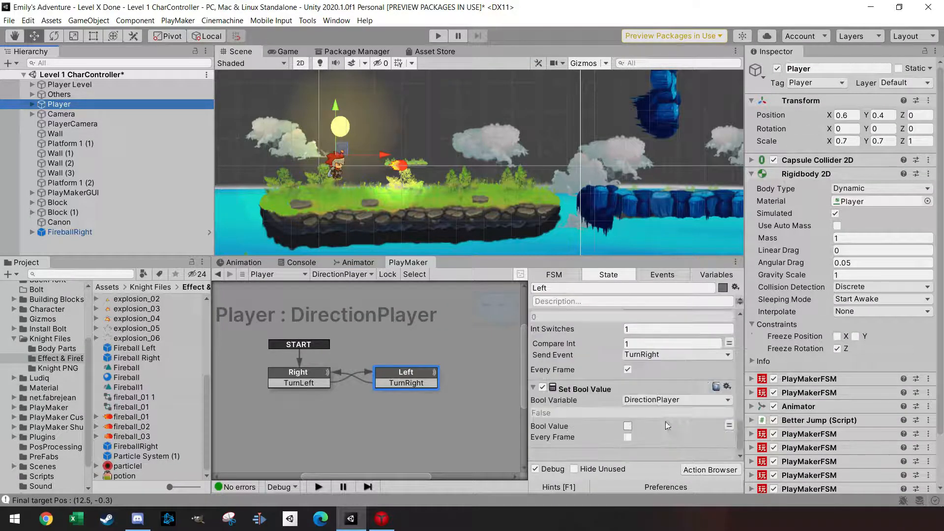
Add a new FSM to Player and name it ShootFireBall
{"action": "left_click", "coordinate": [364, 276]}
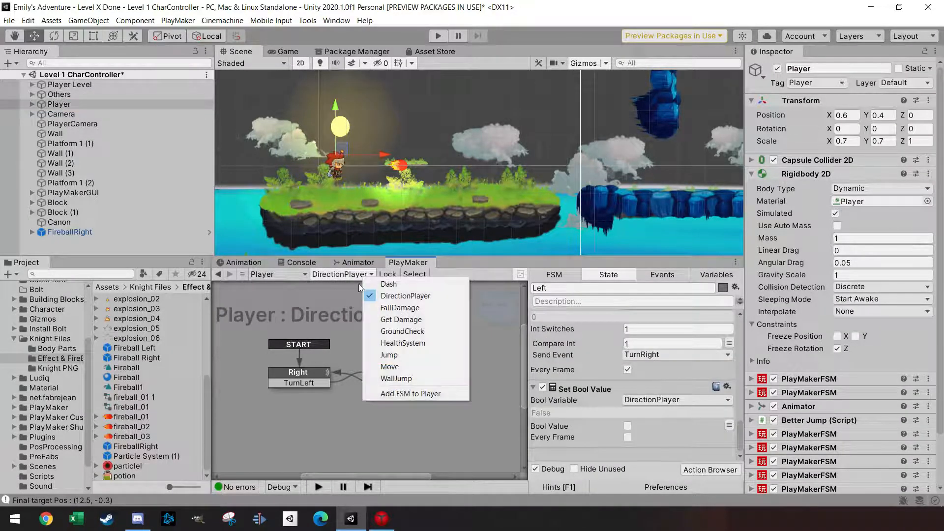
{"action": "left_click", "coordinate": [419, 395]}
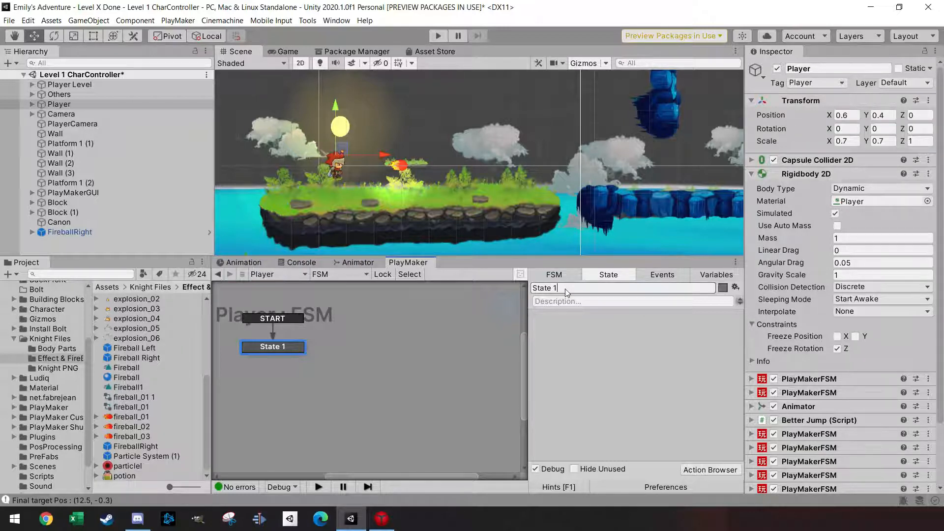
{"action": "left_click", "coordinate": [554, 275]}
{"action": "type", "text": "Sh"}
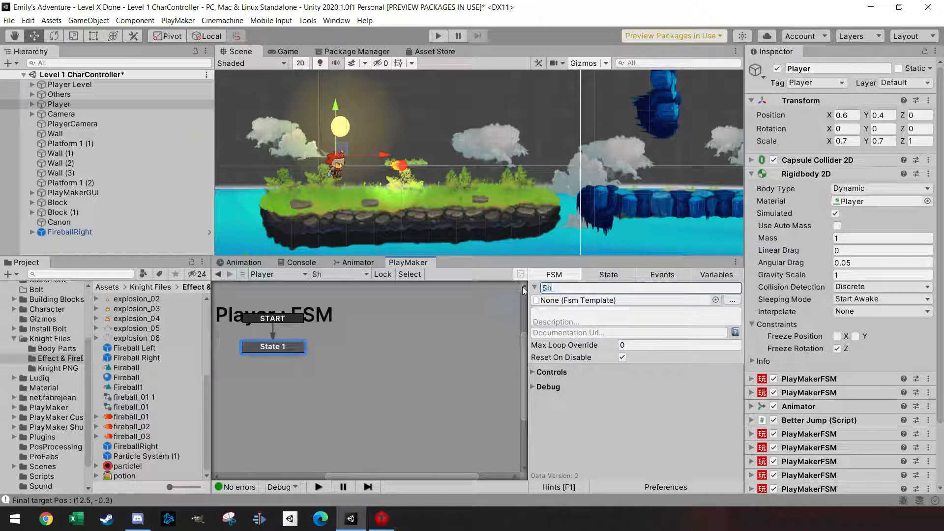
{"action": "type", "text": "ootFireBall"}
Rename the start state of the ShootFireBall FSM to Get Input and add a Get Key Down action to it
{"action": "left_click", "coordinate": [597, 275]}
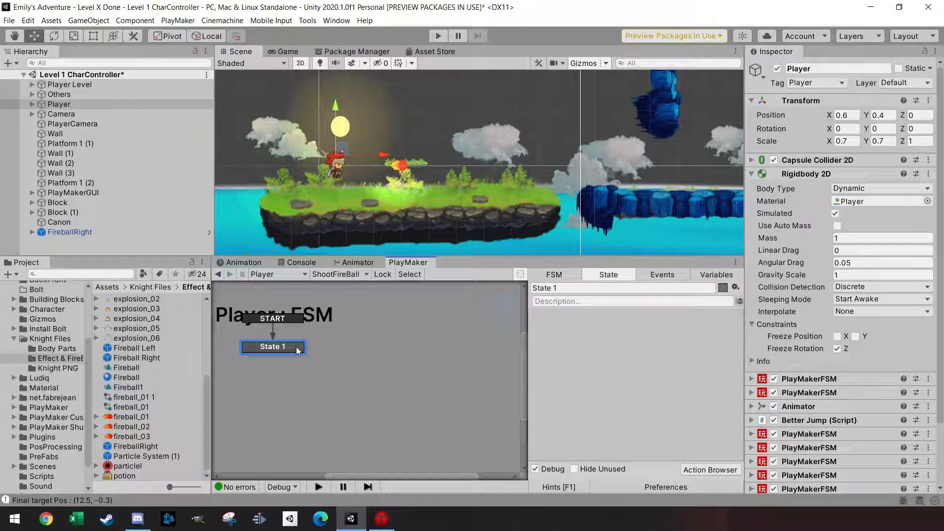
{"action": "left_click", "coordinate": [565, 288]}
{"action": "type", "text": "Get"}
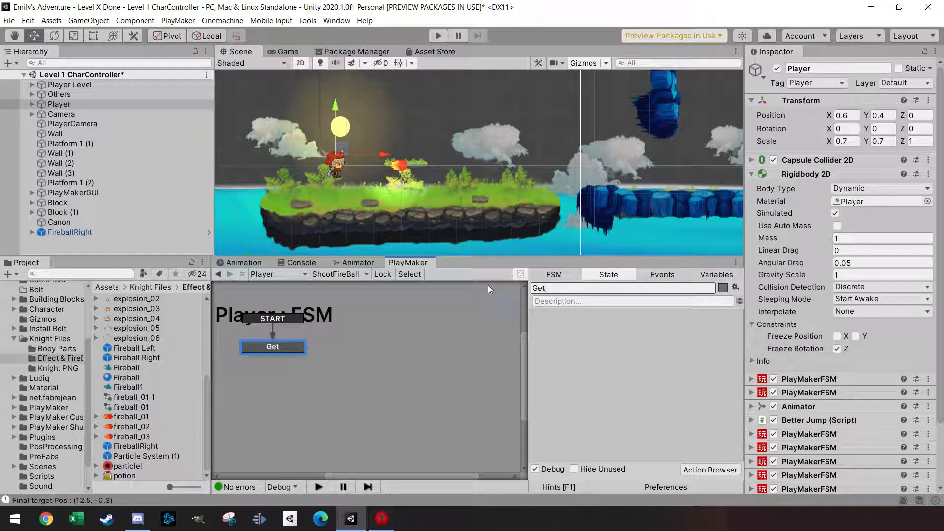
{"action": "type", "text": " Input"}
{"action": "left_click", "coordinate": [709, 471]}
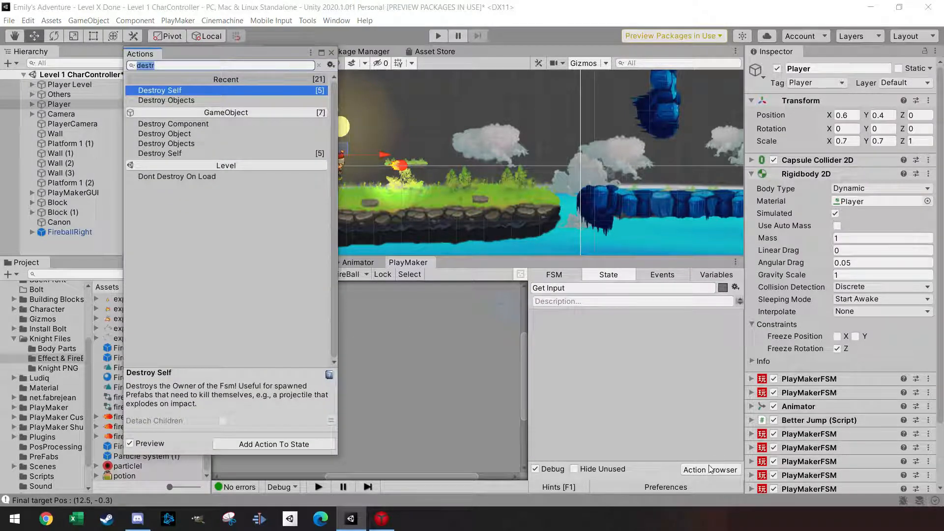
{"action": "type", "text": "get key"}
{"action": "key", "text": "Return"}
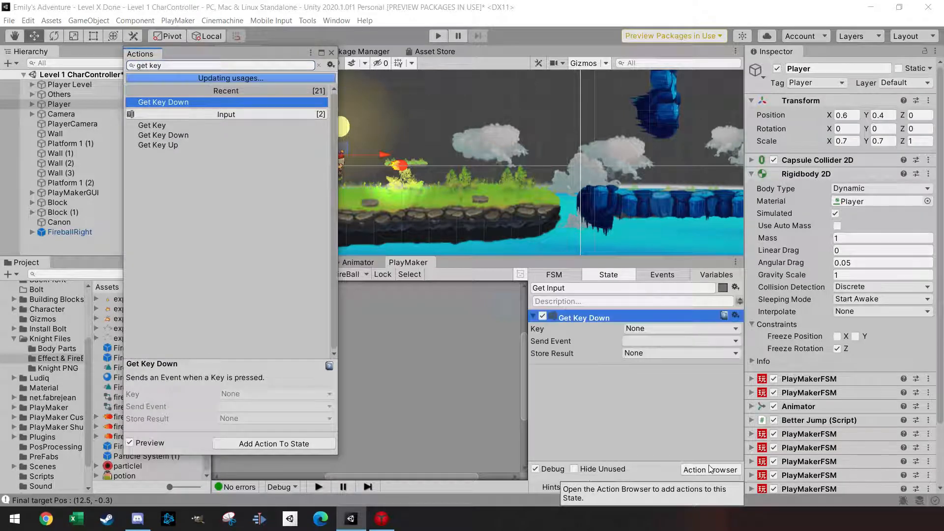
{"action": "left_click", "coordinate": [331, 53]}
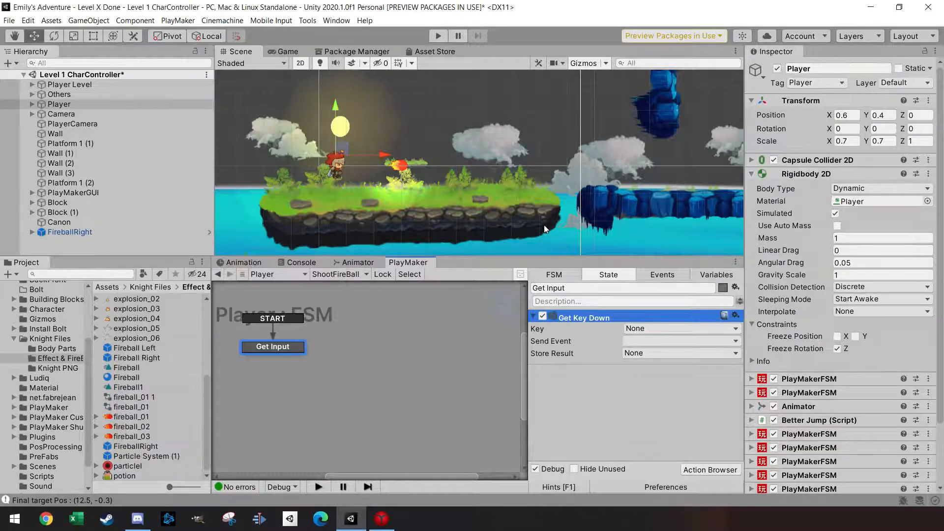
Set the key of the Get Key Down action to F
{"action": "left_click", "coordinate": [669, 328]}
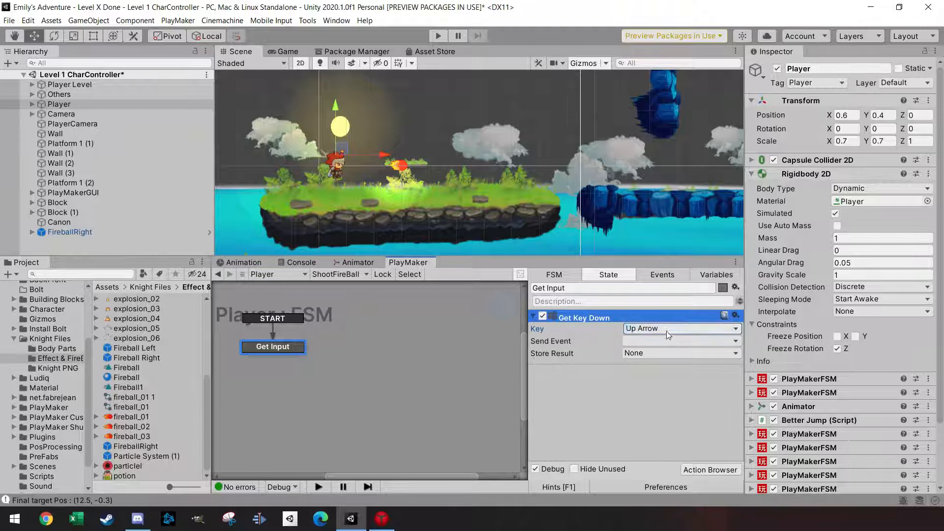
{"action": "left_click", "coordinate": [670, 329]}
{"action": "key", "text": "Down"}
{"action": "key", "text": "Down"}
{"action": "key", "text": "Down"}
{"action": "key", "text": "Down"}
{"action": "key", "text": "Down"}
{"action": "key", "text": "Down"}
{"action": "key", "text": "Down"}
{"action": "key", "text": "Down"}
{"action": "key", "text": "Down"}
{"action": "key", "text": "Down"}
{"action": "key", "text": "Down"}
{"action": "key", "text": "Down"}
{"action": "key", "text": "Down"}
{"action": "key", "text": "Down"}
{"action": "key", "text": "Down"}
{"action": "key", "text": "Down"}
{"action": "key", "text": "Down"}
{"action": "key", "text": "Down"}
{"action": "key", "text": "Down"}
{"action": "key", "text": "Down"}
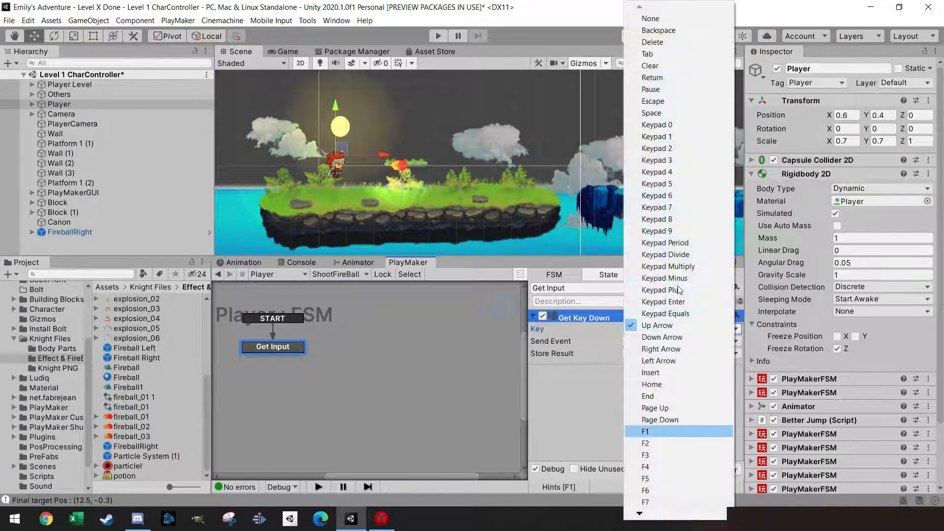
{"action": "key", "text": "Down"}
{"action": "key", "text": "Down"}
{"action": "key", "text": "Down"}
{"action": "key", "text": "Down"}
{"action": "key", "text": "Down"}
{"action": "key", "text": "Down"}
{"action": "key", "text": "Down"}
{"action": "key", "text": "Down"}
{"action": "key", "text": "Down"}
{"action": "key", "text": "Down"}
{"action": "key", "text": "Down"}
{"action": "key", "text": "Down"}
{"action": "key", "text": "Down"}
{"action": "key", "text": "Down"}
{"action": "key", "text": "Down"}
{"action": "key", "text": "Down"}
{"action": "key", "text": "Down"}
{"action": "key", "text": "Down"}
{"action": "key", "text": "Down"}
{"action": "key", "text": "Down"}
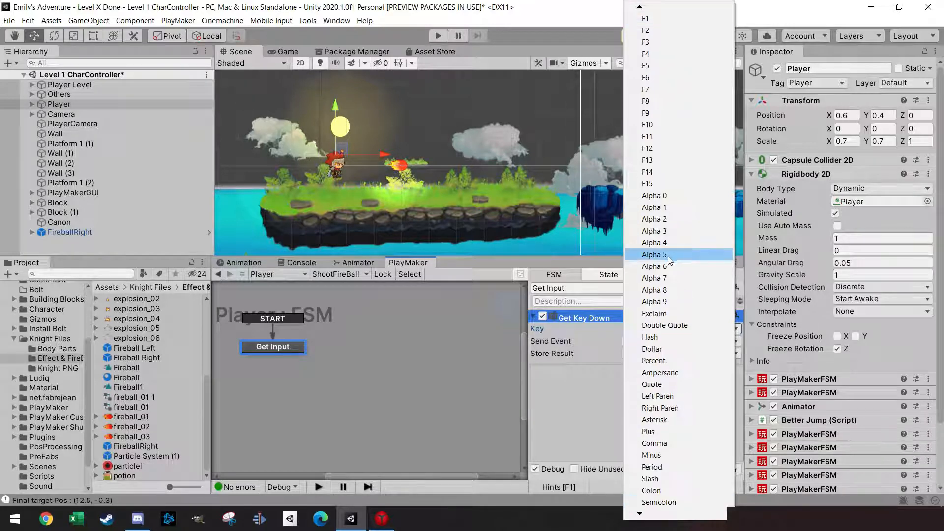
{"action": "key", "text": "f"}
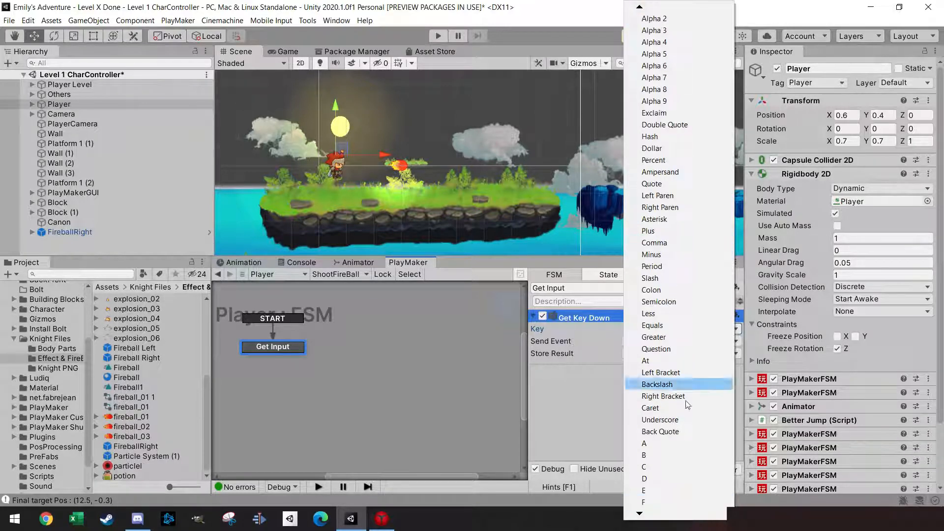
{"action": "left_click", "coordinate": [645, 502]}
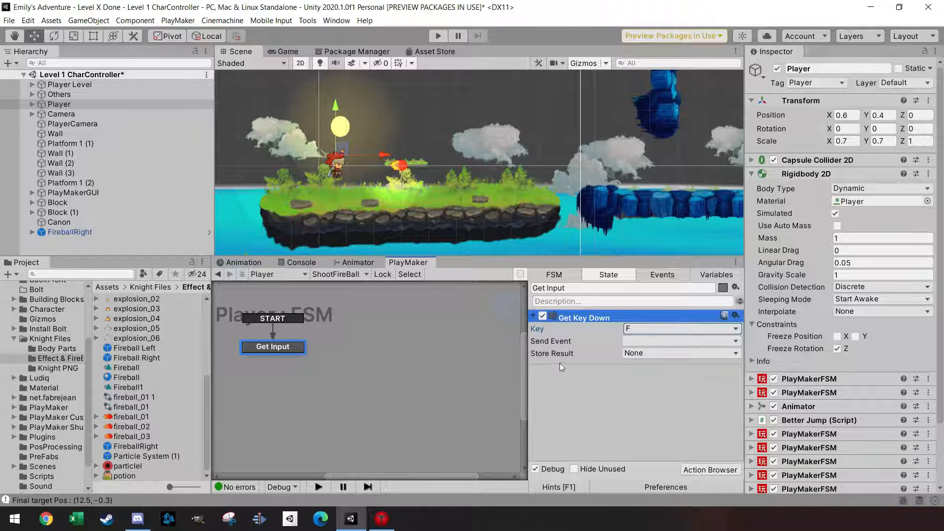
Give Get Input a FINISHED transition, send FINISHED from Get Key Down, and link the transition to a new state
{"action": "right_click", "coordinate": [289, 346]}
{"action": "mouse_move", "coordinate": [341, 353]}
{"action": "left_click", "coordinate": [465, 354]}
{"action": "left_click", "coordinate": [645, 342]}
{"action": "left_click", "coordinate": [652, 367]}
{"action": "left_click_drag", "start_coordinate": [324, 356], "coordinate": [405, 337]}
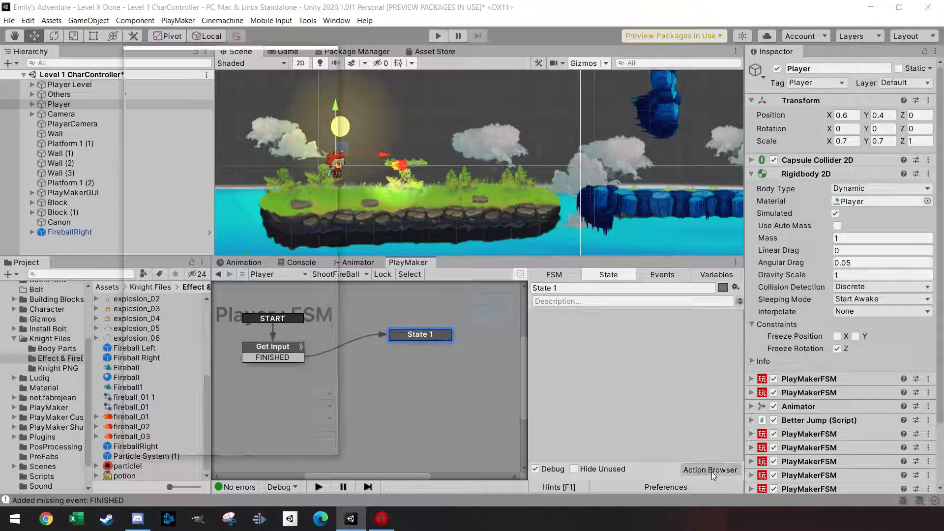
Add a Get Fsm Bool action to the new state linked from Get Input
{"action": "left_click", "coordinate": [710, 470]}
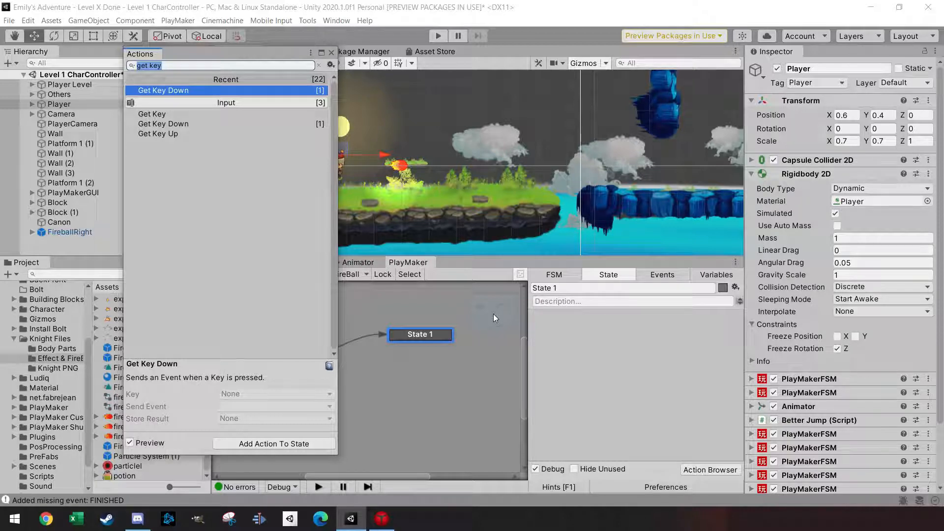
{"action": "type", "text": "get"}
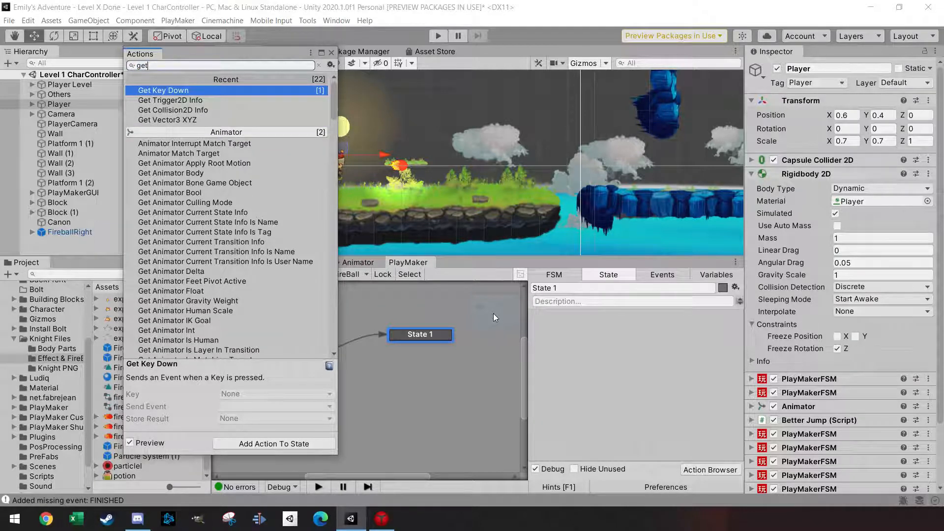
{"action": "type", "text": " fs"}
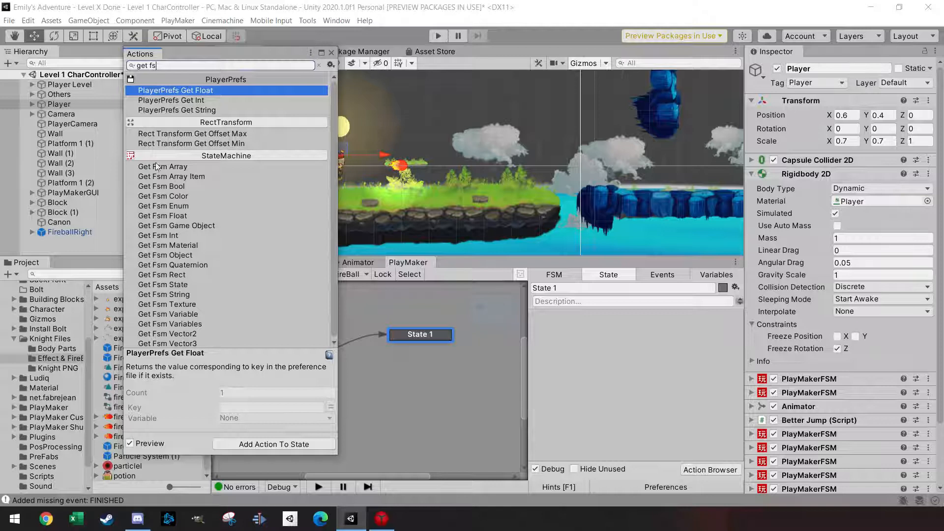
{"action": "left_click", "coordinate": [179, 187]}
{"action": "double_click", "coordinate": [178, 186]}
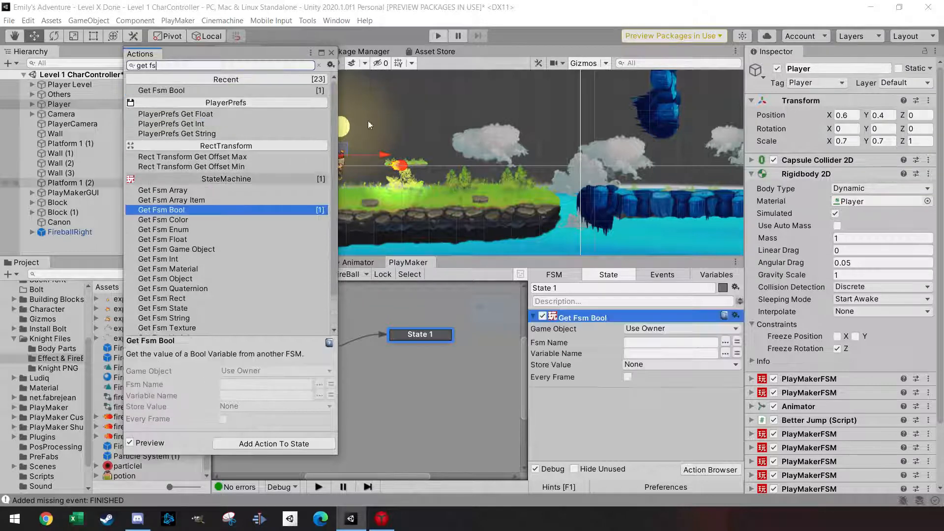
{"action": "left_click", "coordinate": [332, 52]}
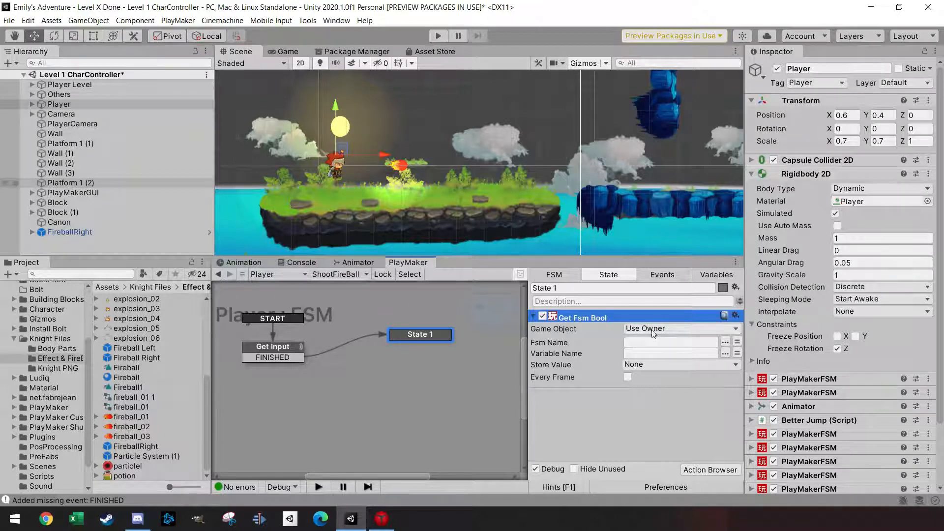
Set the Get Fsm Bool action's Fsm Name to DirectionPlayer
{"action": "left_click", "coordinate": [365, 273]}
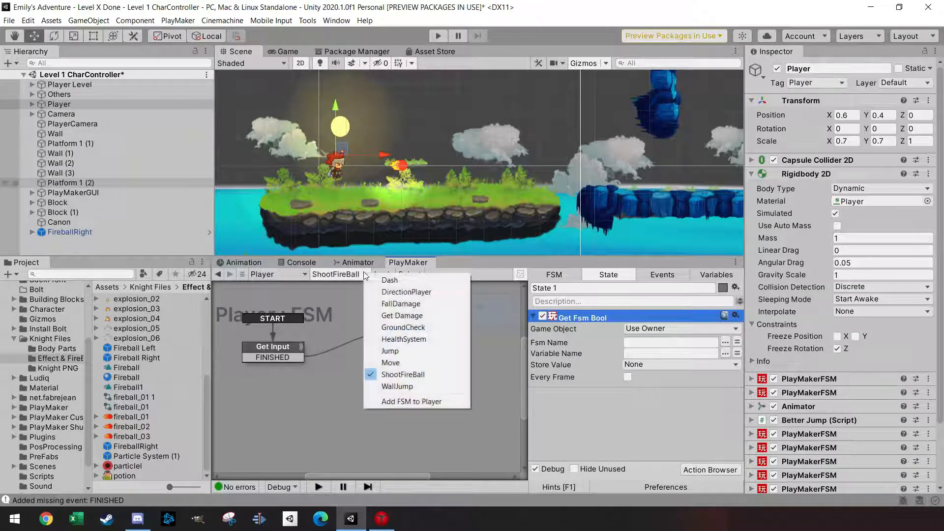
{"action": "left_click", "coordinate": [714, 339]}
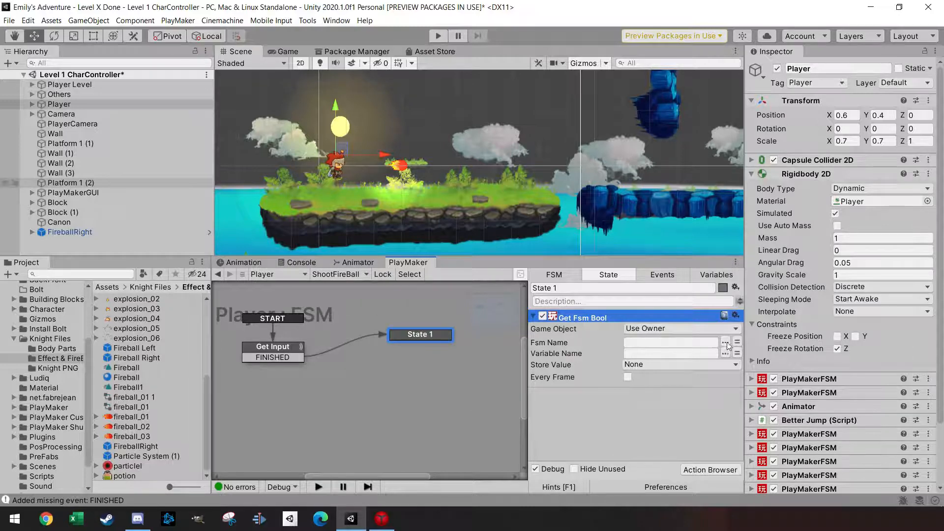
{"action": "left_click", "coordinate": [726, 343]}
{"action": "left_click", "coordinate": [770, 385]}
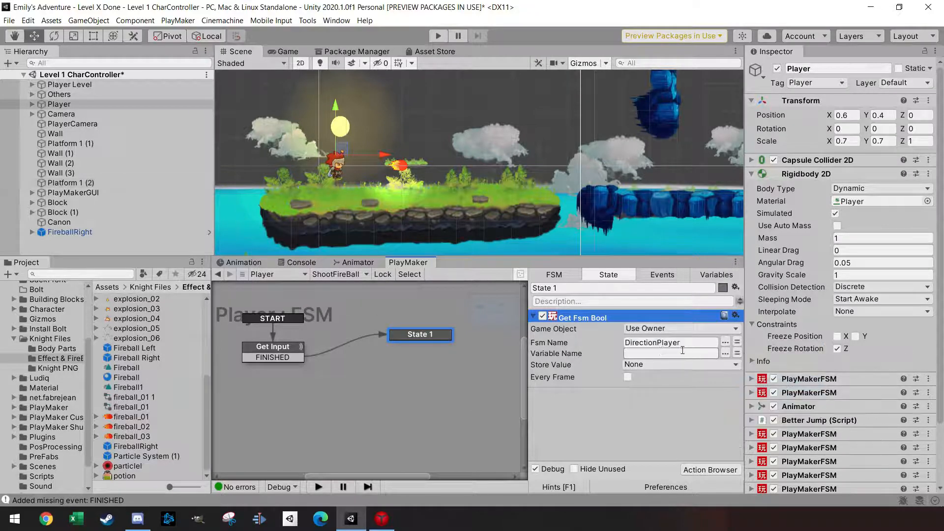
Set Get Fsm Bool's Variable Name to DirectionPlayer and store its value in a new variable named ShootingDirection
{"action": "left_click", "coordinate": [725, 354]}
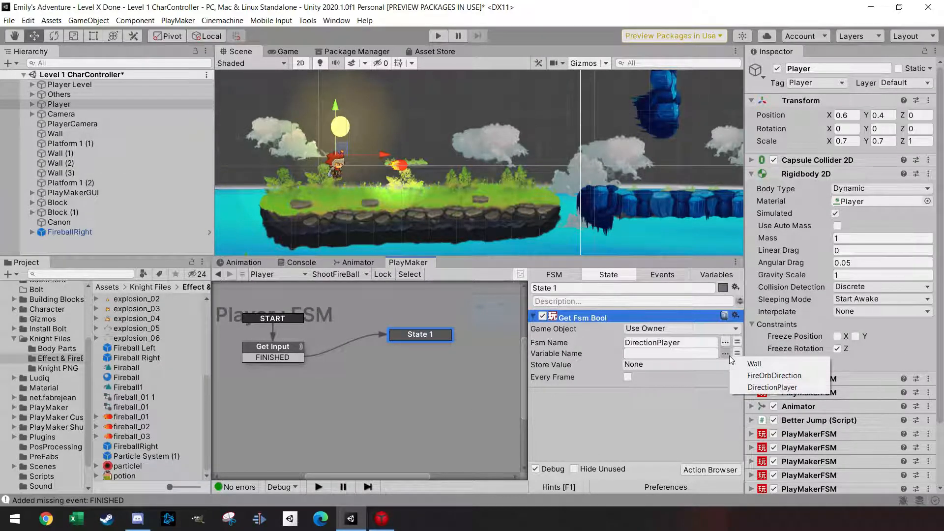
{"action": "left_click", "coordinate": [770, 388]}
{"action": "left_click", "coordinate": [683, 365]}
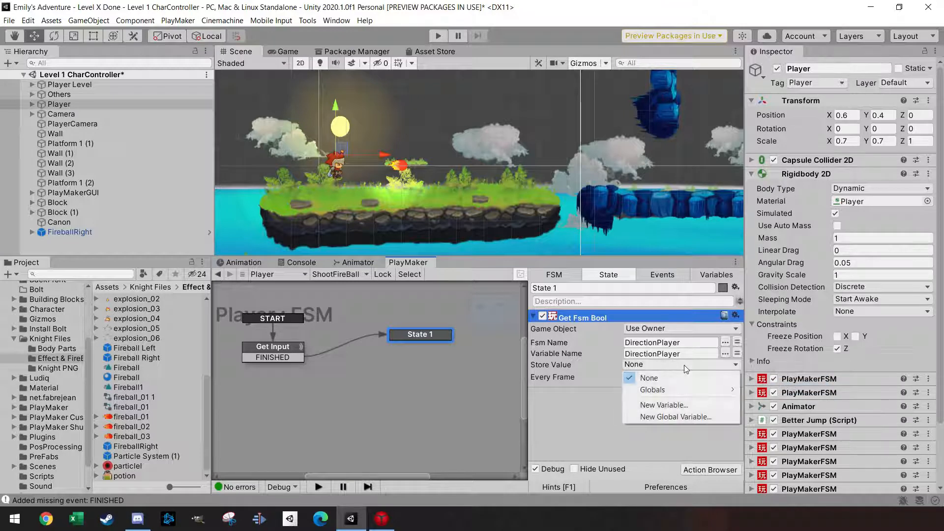
{"action": "left_click", "coordinate": [677, 405]}
{"action": "type", "text": "Shootin"}
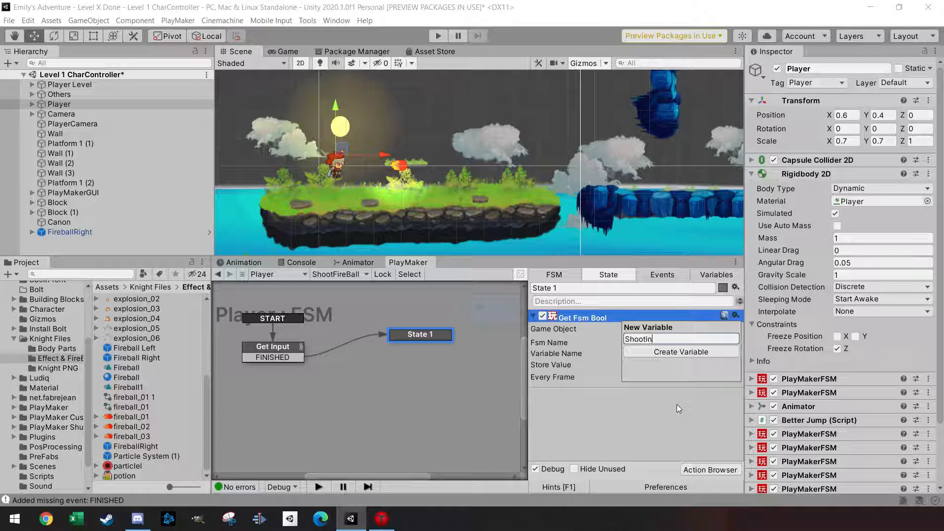
{"action": "type", "text": "gDirection"}
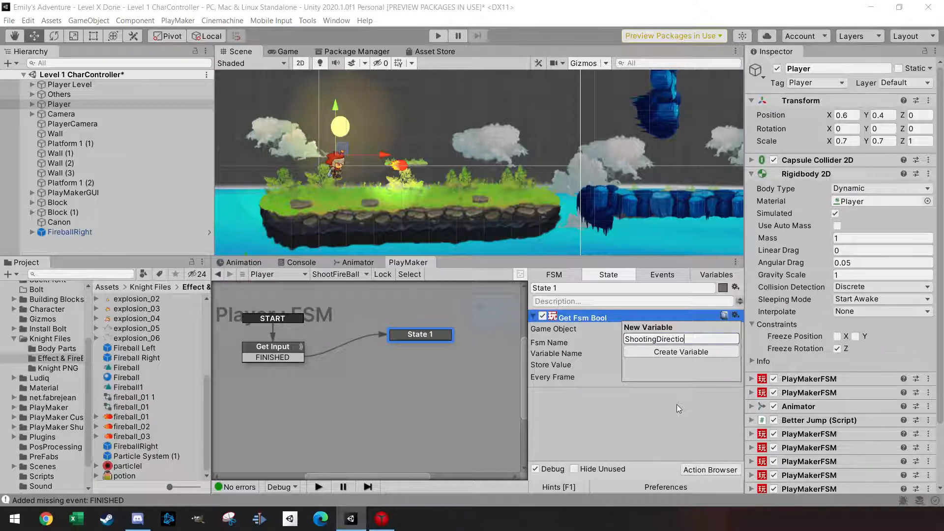
{"action": "key", "text": "Return"}
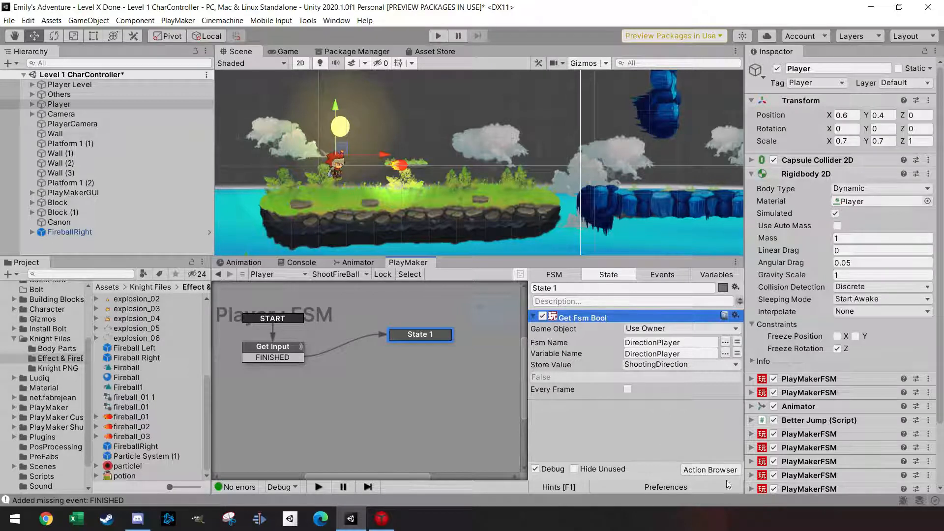
Add a Bool Test action below Get Fsm Bool and set its Bool Variable to ShootingDirection
{"action": "left_click", "coordinate": [718, 470]}
{"action": "type", "text": "boo"}
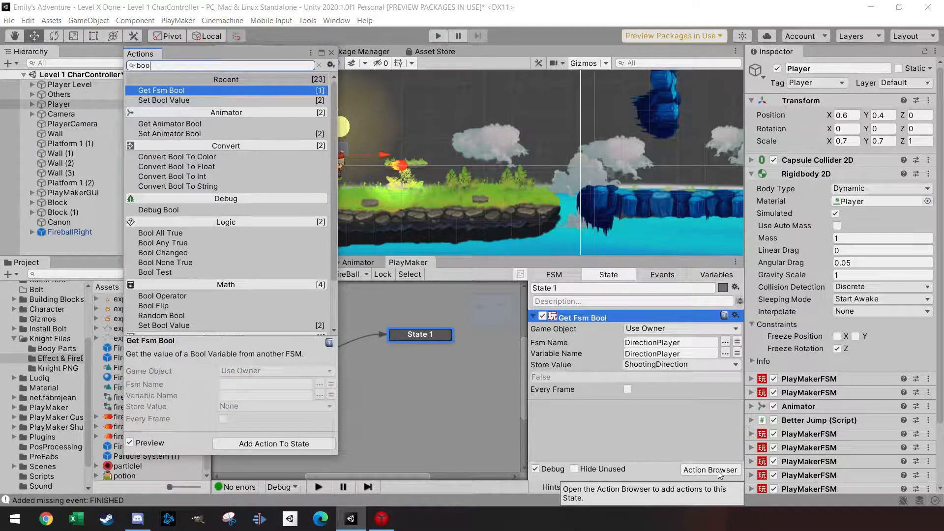
{"action": "type", "text": "l"}
{"action": "double_click", "coordinate": [172, 272]}
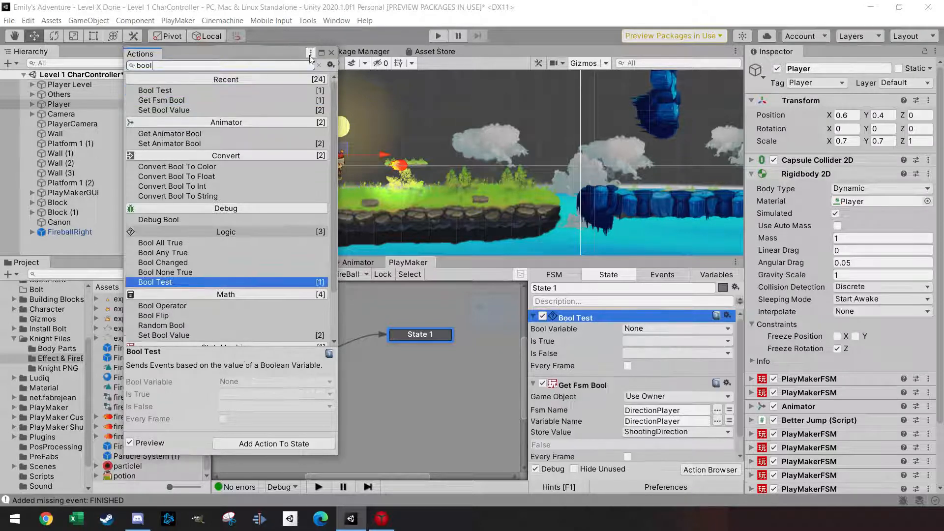
{"action": "left_click", "coordinate": [332, 52]}
{"action": "left_click_drag", "start_coordinate": [607, 323], "coordinate": [630, 433]}
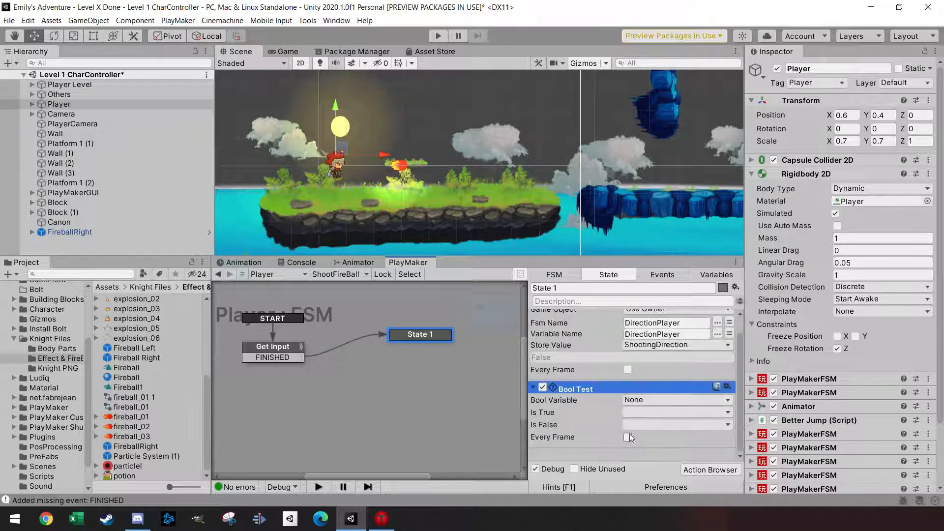
{"action": "left_click", "coordinate": [644, 399]}
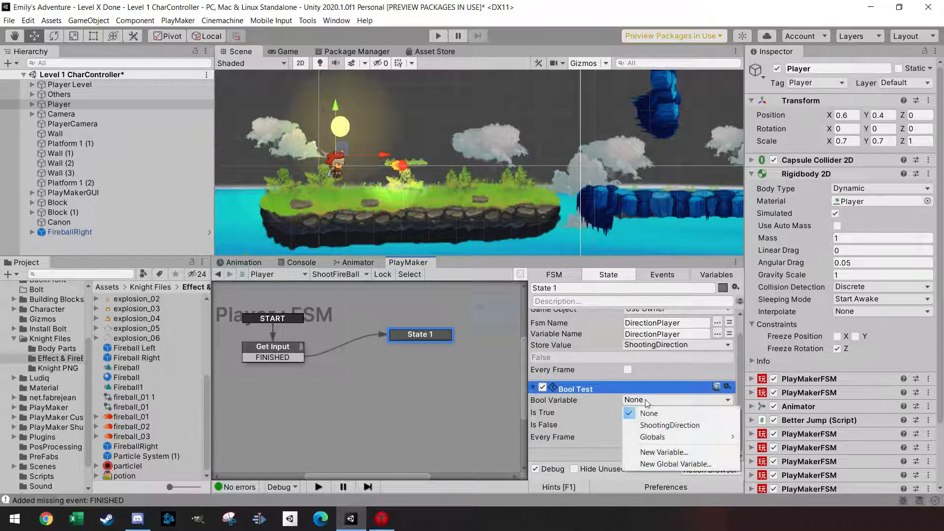
{"action": "left_click", "coordinate": [670, 425]}
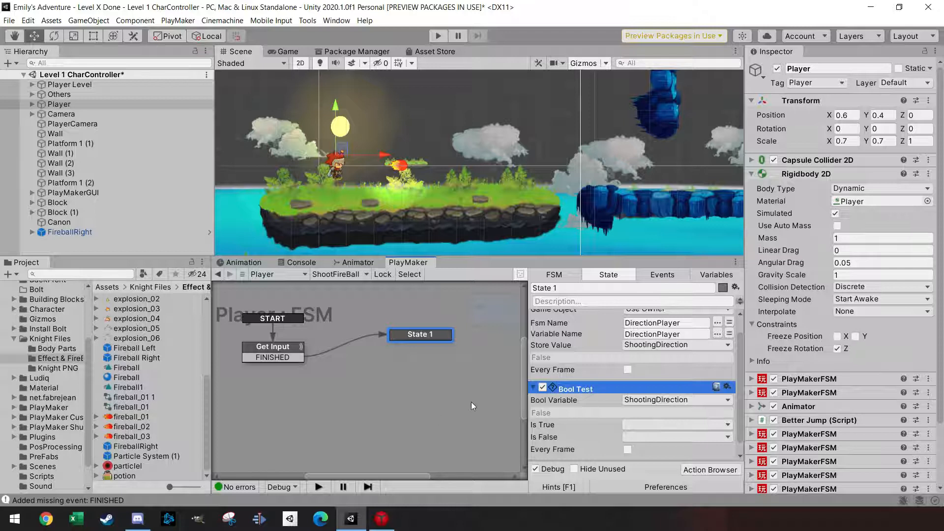
Create the Bool Test events ShootRight for Is True and ShootLeft for Is False
{"action": "left_click", "coordinate": [660, 428]}
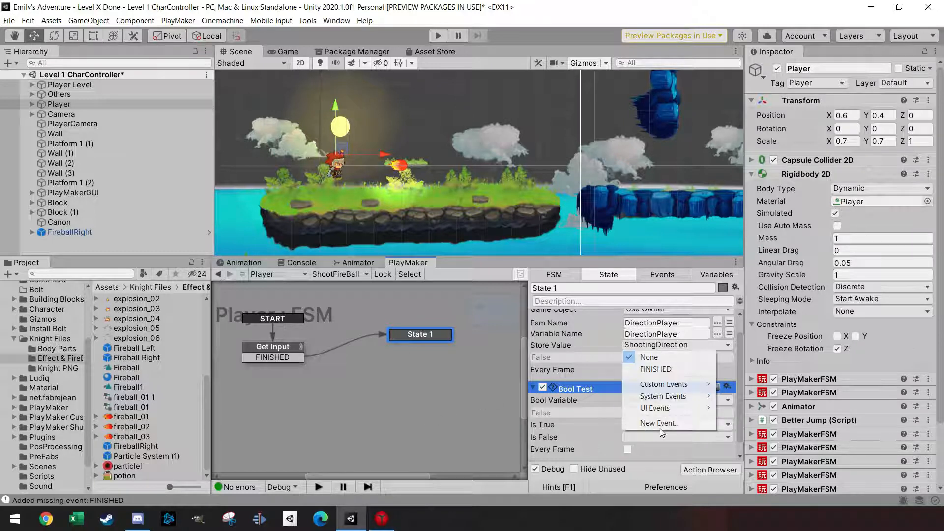
{"action": "left_click", "coordinate": [659, 427]}
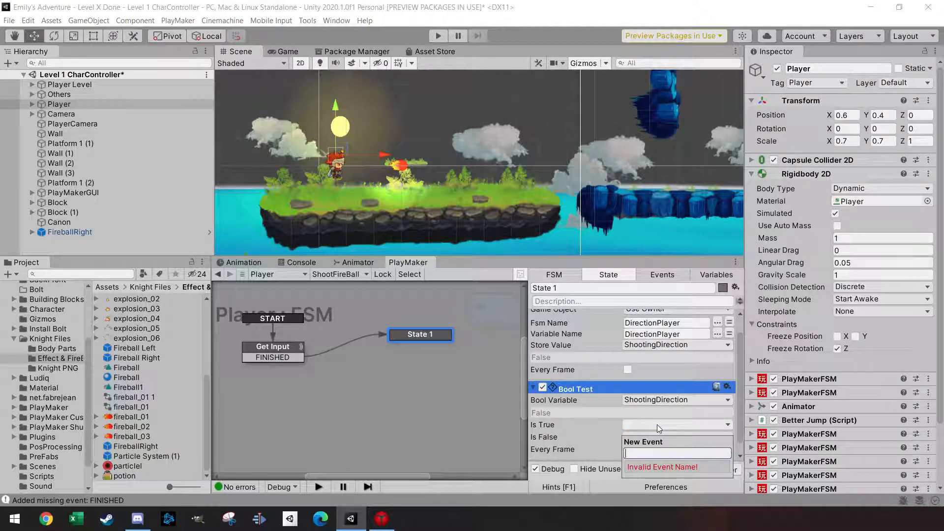
{"action": "type", "text": "ShootRight"}
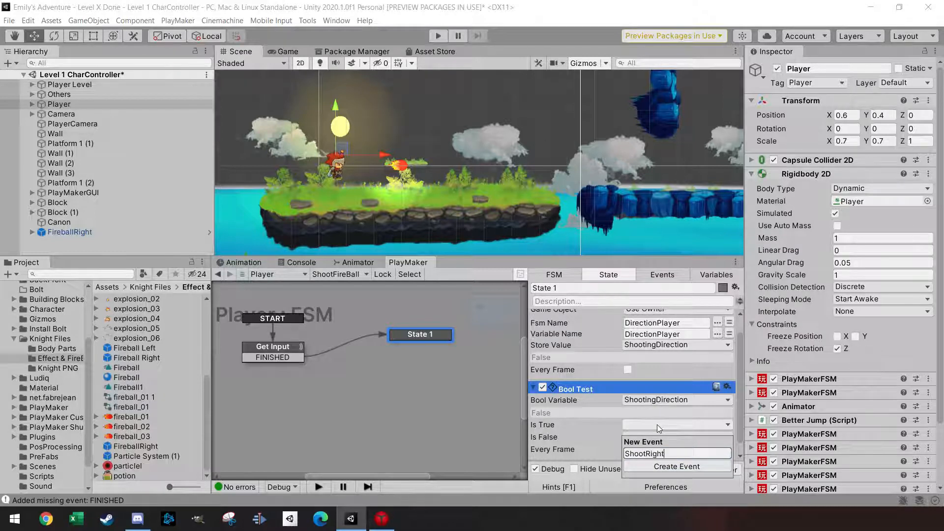
{"action": "key", "text": "Return"}
{"action": "left_click", "coordinate": [660, 437]}
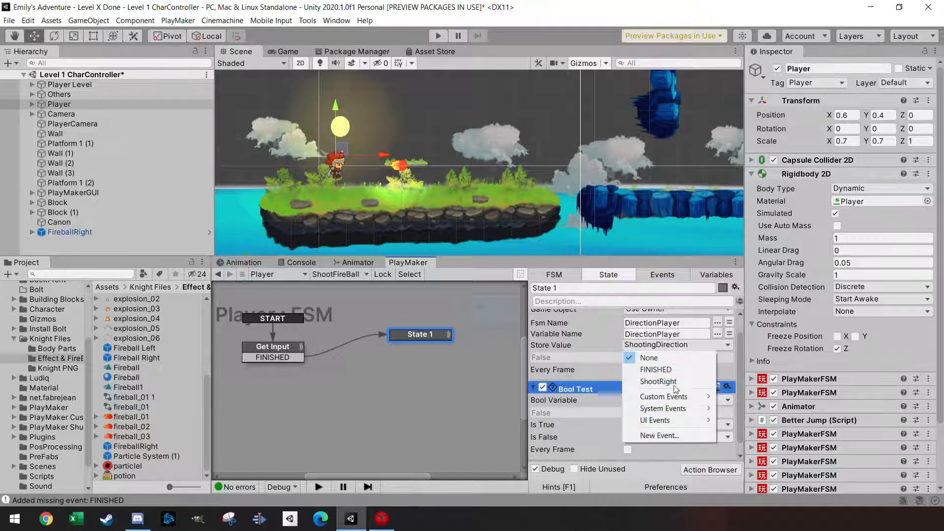
{"action": "left_click", "coordinate": [684, 436]}
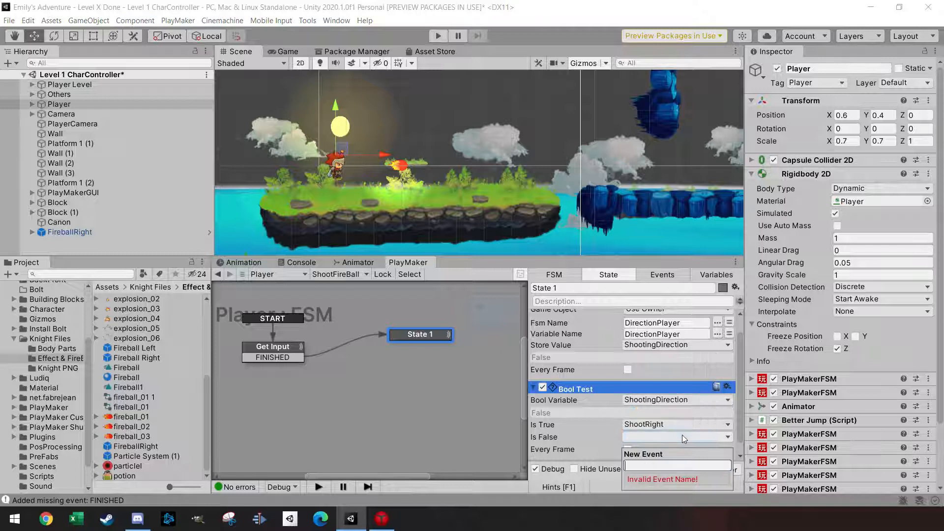
{"action": "type", "text": "Sho"}
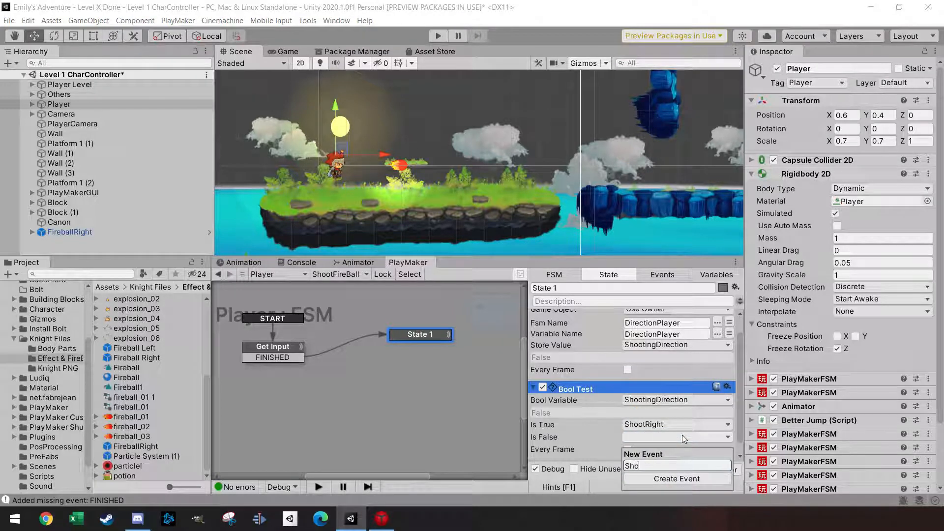
{"action": "type", "text": "otLeft"}
{"action": "key", "text": "Return"}
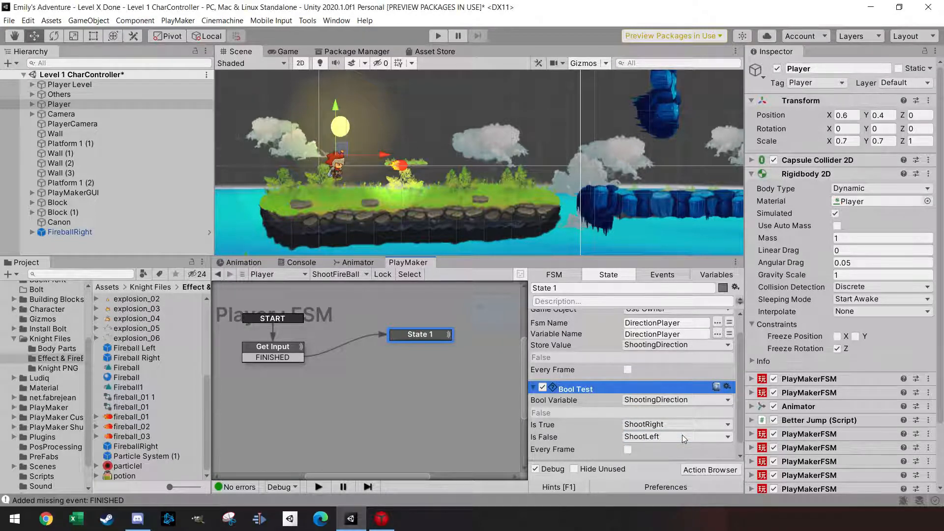
Add ShootRight and ShootLeft transitions to State 1
{"action": "left_click_drag", "start_coordinate": [432, 334], "coordinate": [423, 333]}
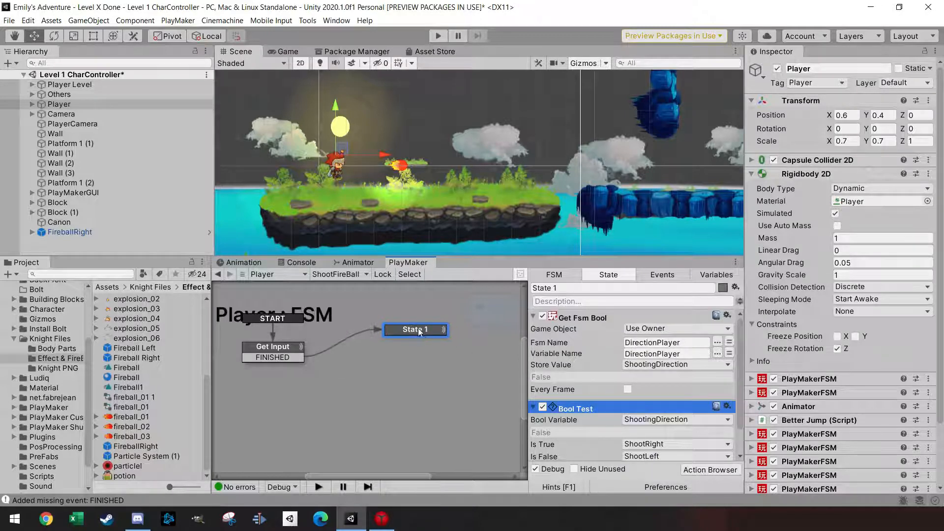
{"action": "right_click", "coordinate": [419, 329]}
{"action": "mouse_move", "coordinate": [445, 336]}
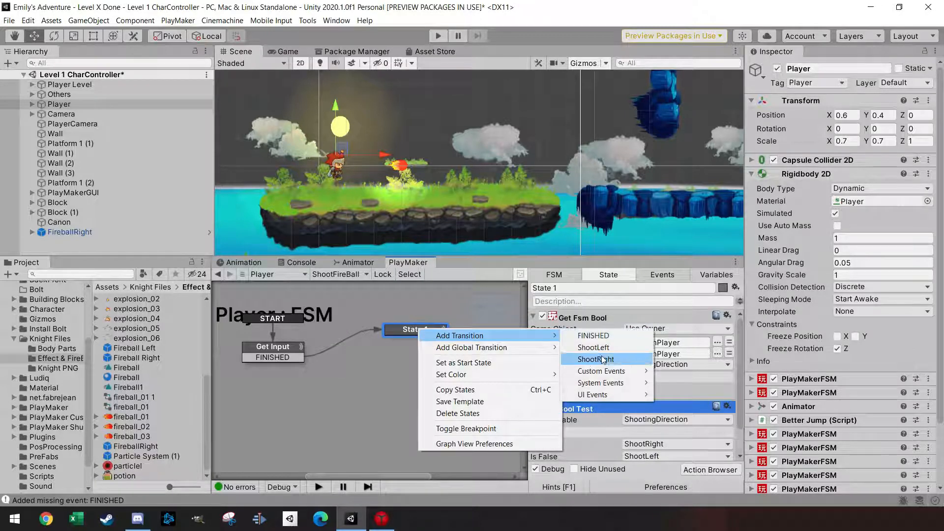
{"action": "left_click", "coordinate": [596, 360]}
{"action": "right_click", "coordinate": [424, 334]}
{"action": "mouse_move", "coordinate": [492, 339]}
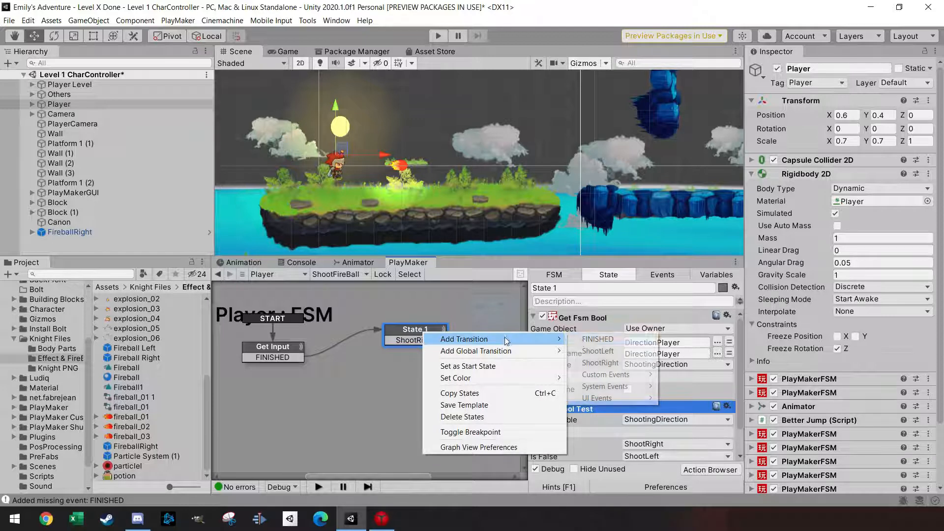
{"action": "left_click", "coordinate": [619, 354]}
Link the ShootRight transition to a new state below and beside State 1
{"action": "scroll", "coordinate": [451, 383], "scroll_direction": "down", "scroll_amount": 3}
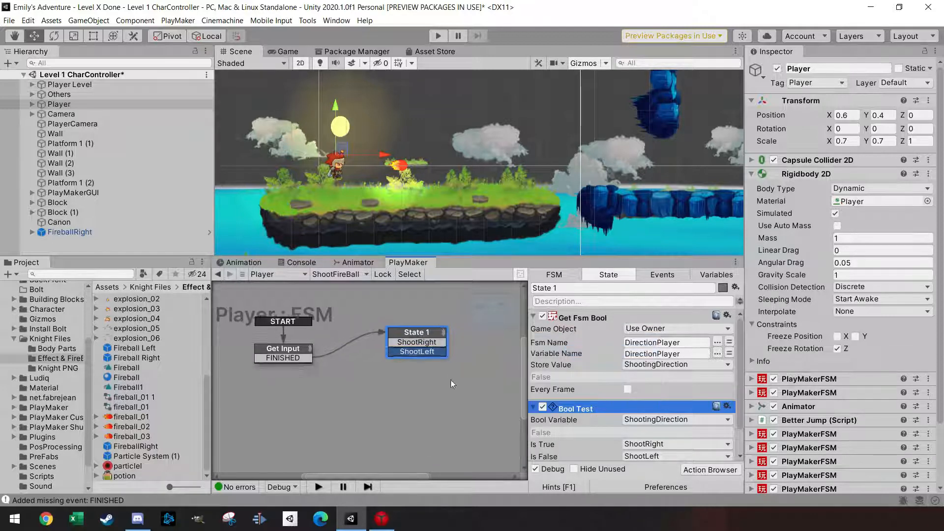
{"action": "middle_click_drag", "start_coordinate": [441, 400], "coordinate": [394, 407]}
{"action": "scroll", "coordinate": [392, 394], "scroll_direction": "down", "scroll_amount": 1}
{"action": "left_click_drag", "start_coordinate": [387, 355], "coordinate": [446, 402]}
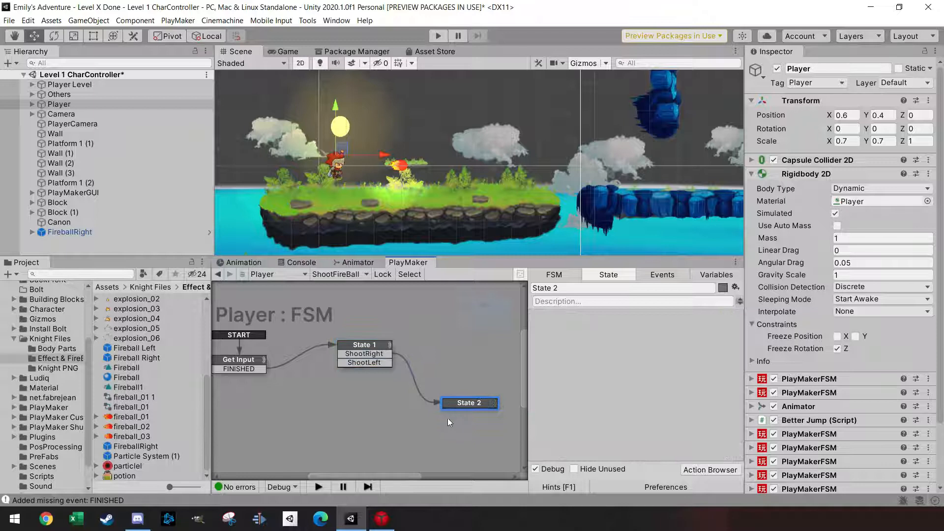
Rename State 1 to BoolCheck and the state linked from ShootRight to FireRight
{"action": "left_click", "coordinate": [386, 344]}
{"action": "left_click", "coordinate": [577, 287]}
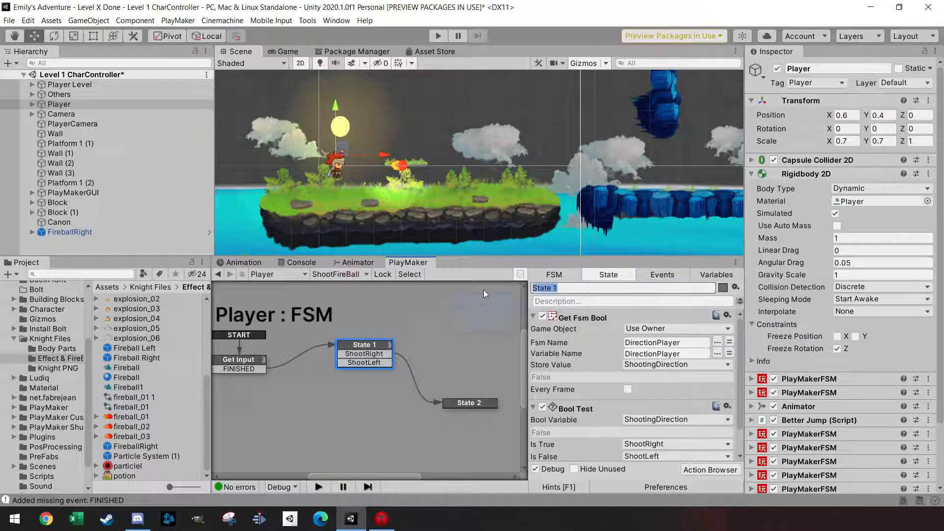
{"action": "type", "text": "BoolCheck"}
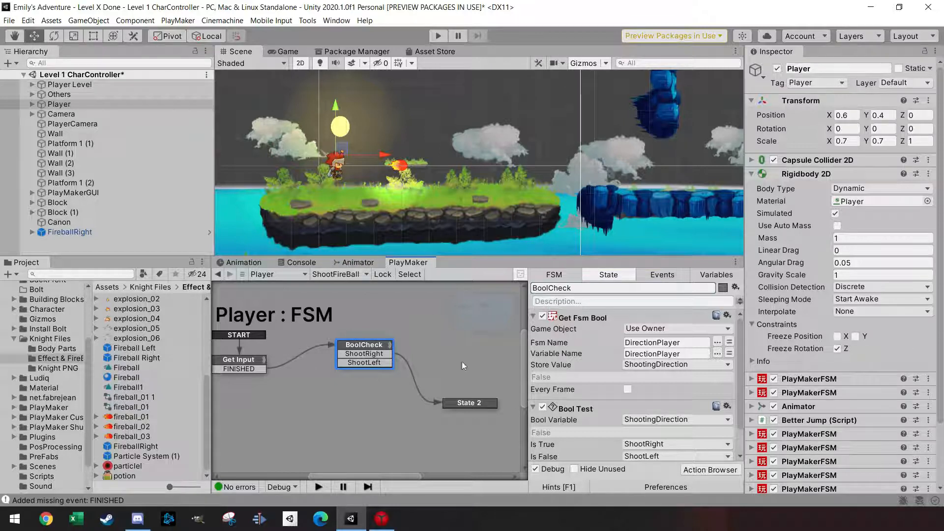
{"action": "left_click", "coordinate": [467, 403]}
{"action": "left_click", "coordinate": [570, 287]}
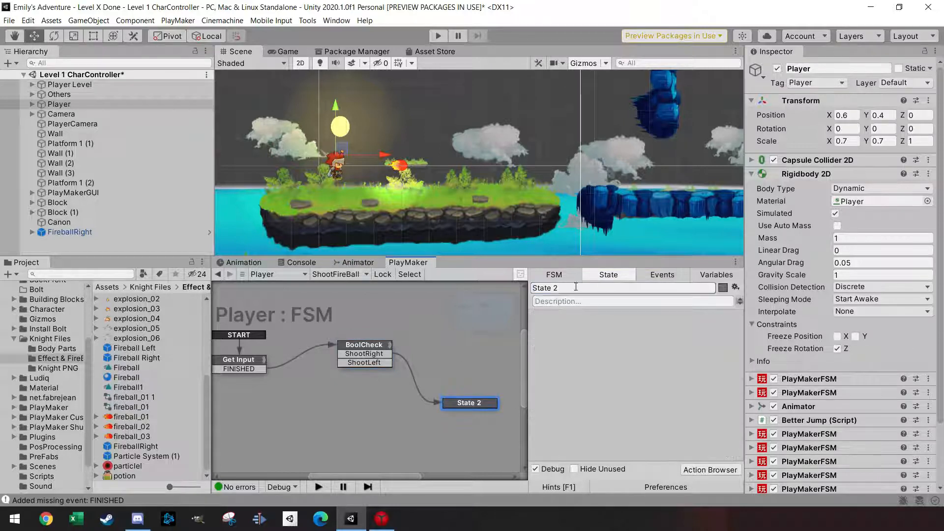
{"action": "type", "text": "FireRight"}
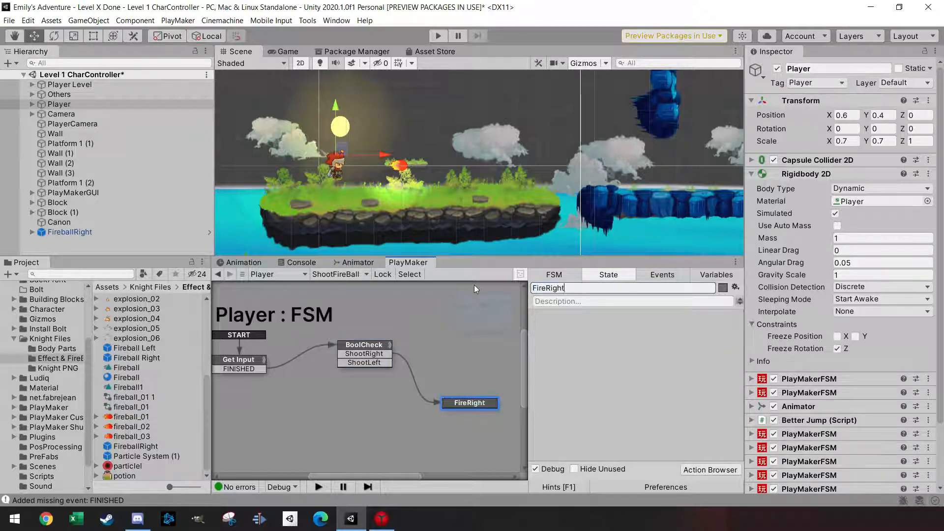
{"action": "left_click_drag", "start_coordinate": [469, 403], "coordinate": [449, 400]}
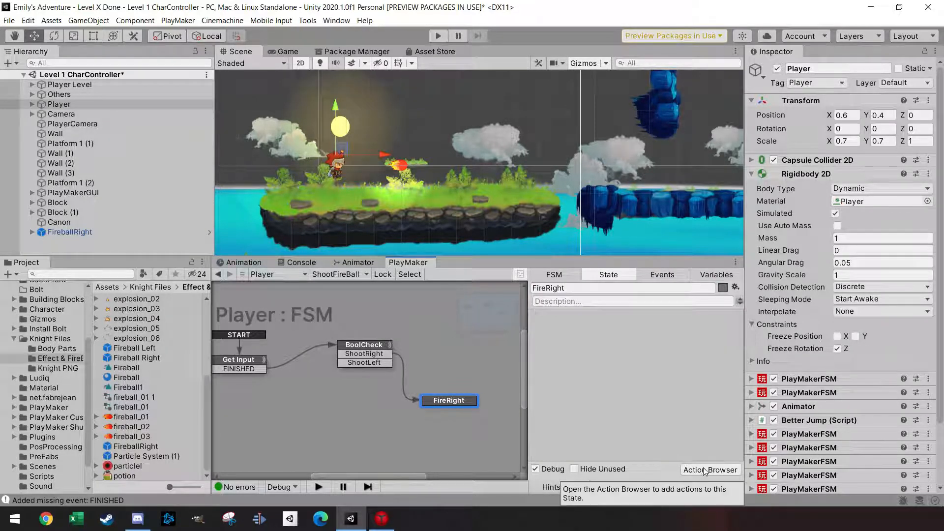
Add a Create Object action to the FireRight state
{"action": "left_click", "coordinate": [704, 470]}
{"action": "type", "text": "create"}
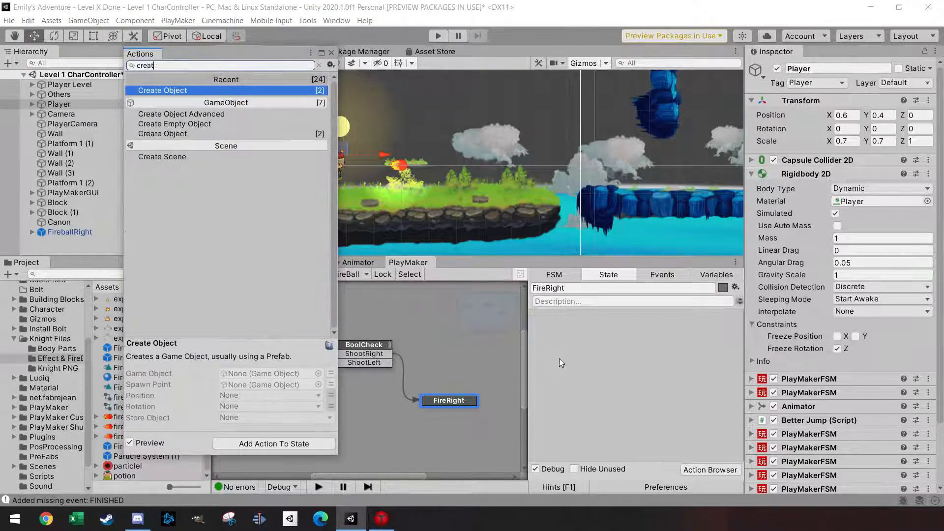
{"action": "key", "text": "Return"}
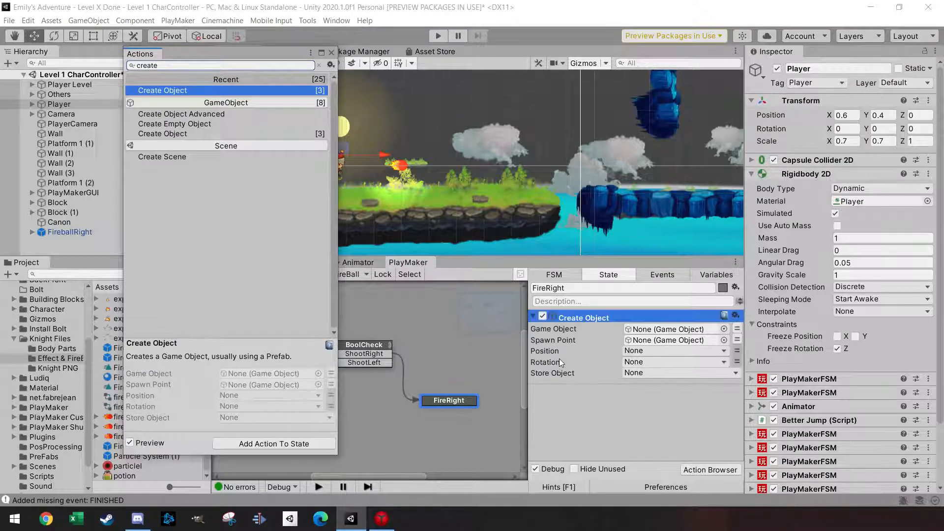
{"action": "left_click", "coordinate": [332, 53]}
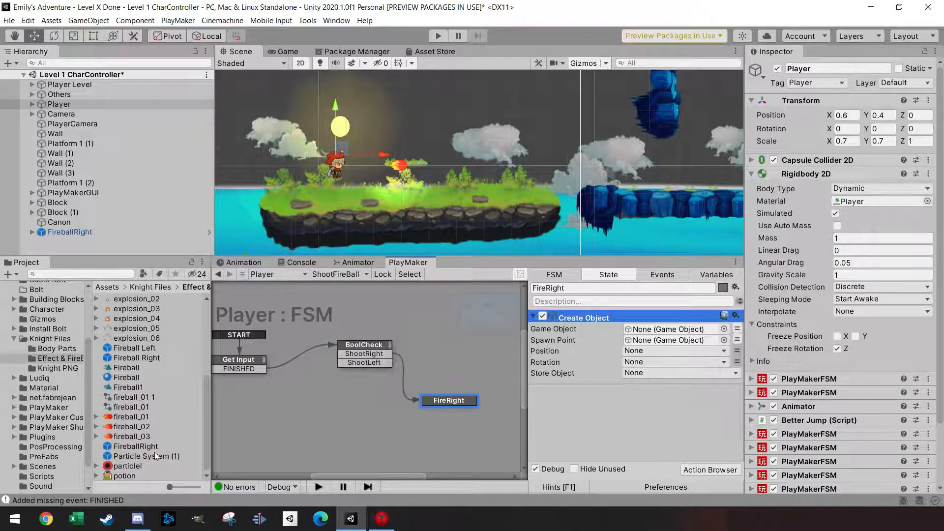
Set Create Object's Game Object to the FireballRight prefab and its Spawn Point to Player's RightShoot child
{"action": "left_click_drag", "start_coordinate": [146, 449], "coordinate": [666, 337]}
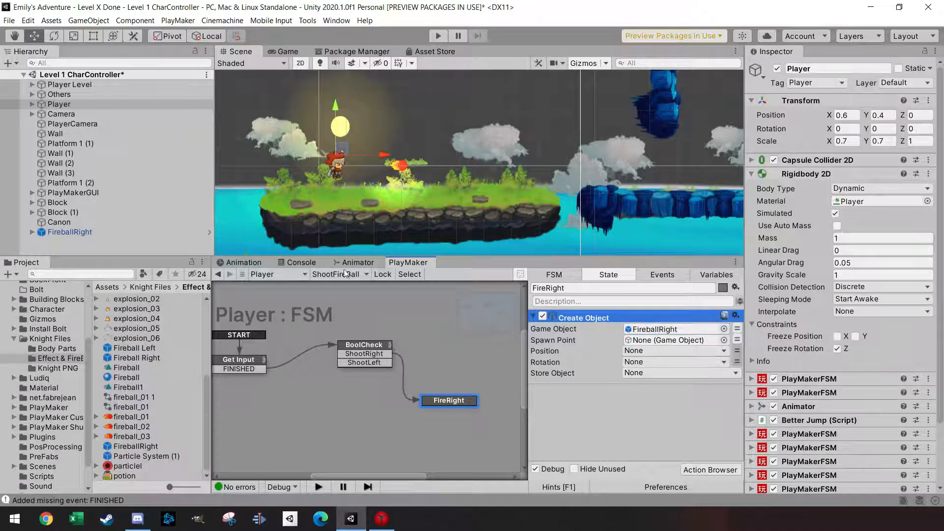
{"action": "left_click", "coordinate": [32, 103]}
{"action": "left_click_drag", "start_coordinate": [81, 143], "coordinate": [668, 345]}
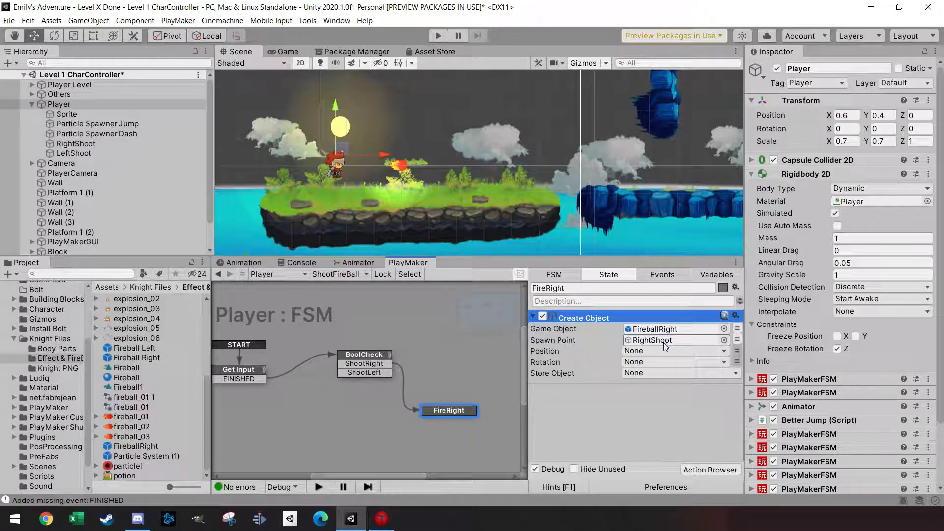
{"action": "scroll", "coordinate": [441, 423], "scroll_direction": "down", "scroll_amount": 3}
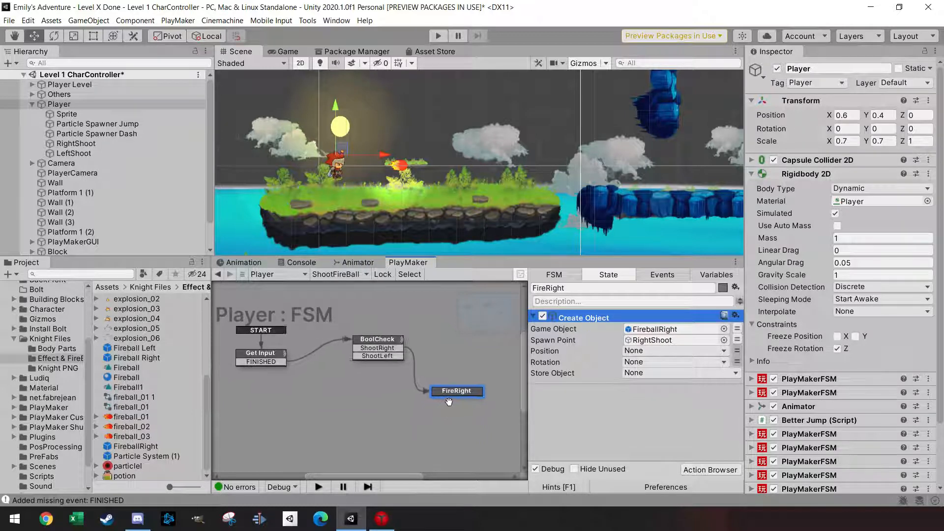
{"action": "left_click_drag", "start_coordinate": [456, 392], "coordinate": [461, 384]}
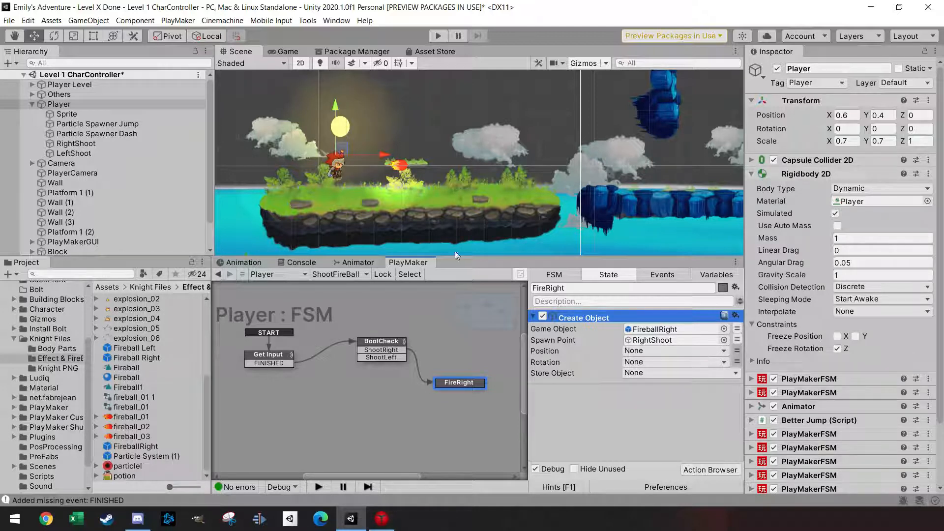
Add an Add Force 2d action to the FireRight state with its X force set to -300
{"action": "left_click", "coordinate": [709, 471]}
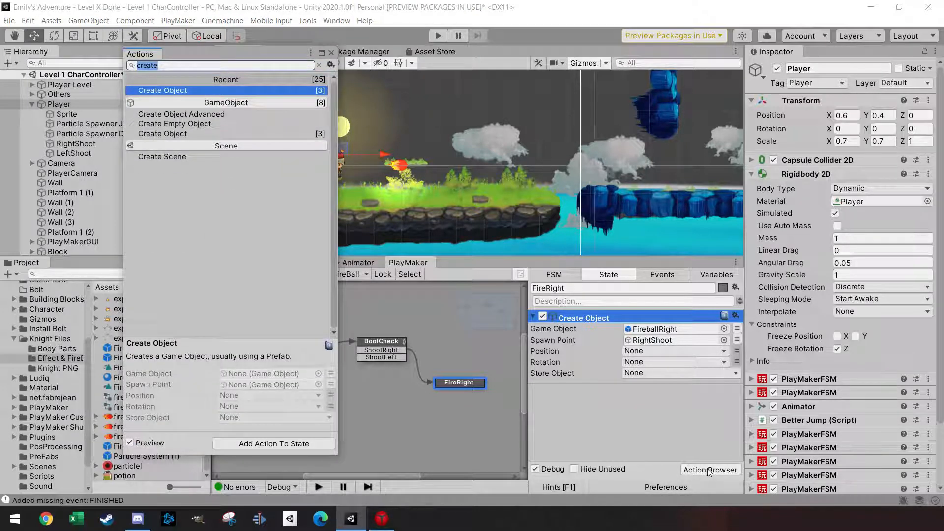
{"action": "type", "text": "ad"}
{"action": "key", "text": "Return"}
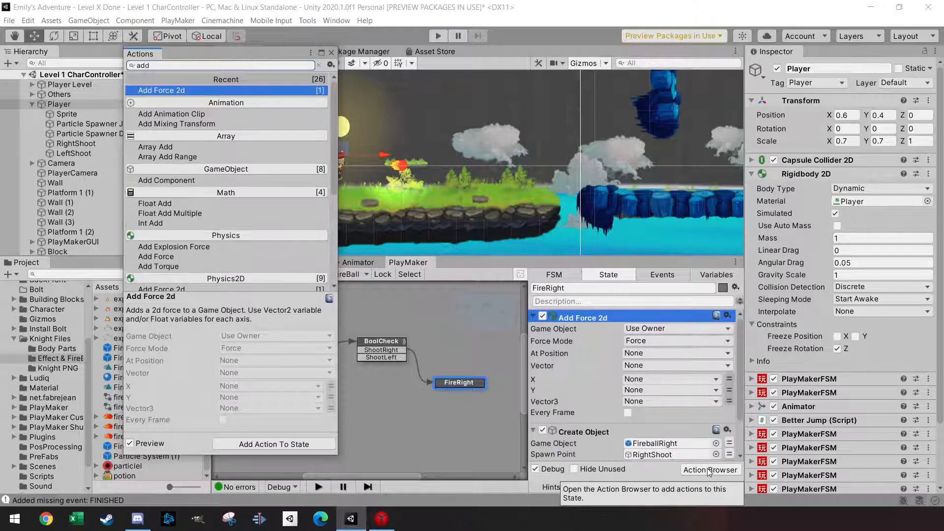
{"action": "left_click", "coordinate": [331, 52]}
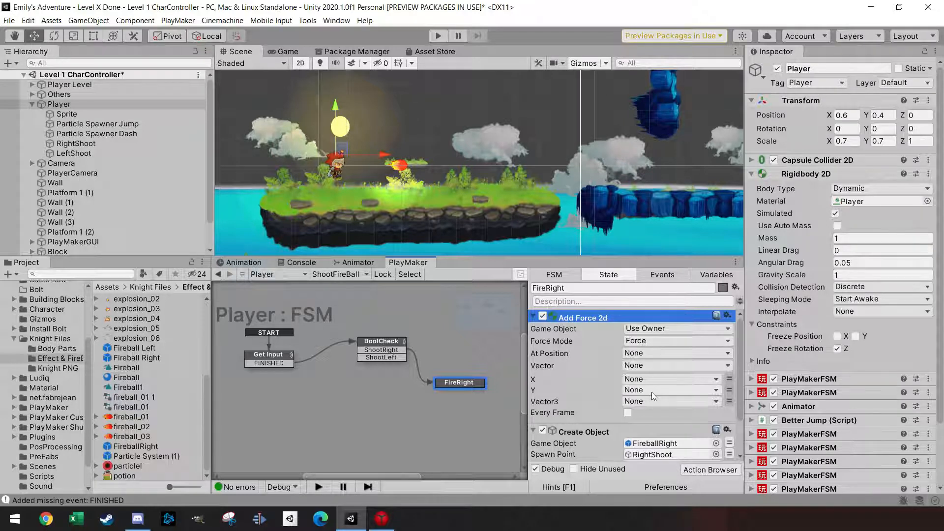
{"action": "left_click", "coordinate": [730, 380]}
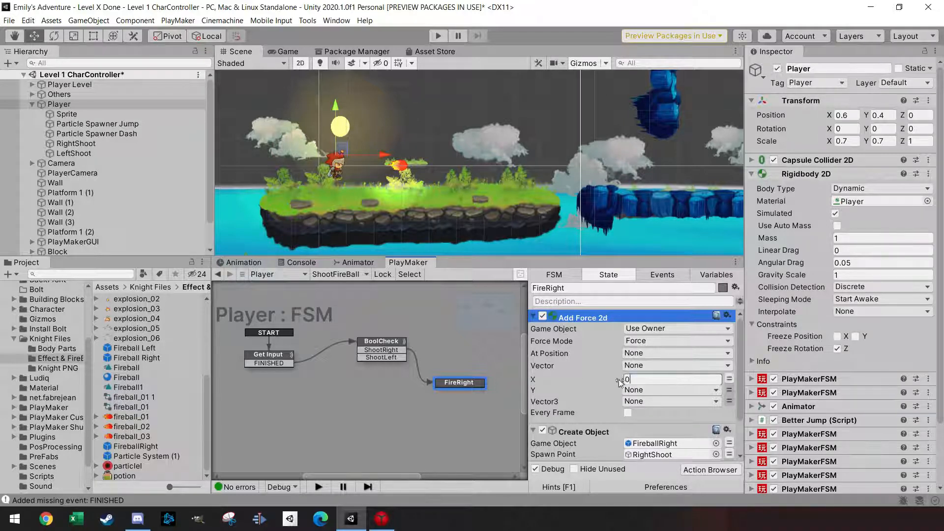
{"action": "type", "text": "-300"}
{"action": "scroll", "coordinate": [655, 409], "scroll_direction": "down", "scroll_amount": 2}
Add a Set Animator Trigger action to the FireRight state
{"action": "left_click", "coordinate": [710, 469]}
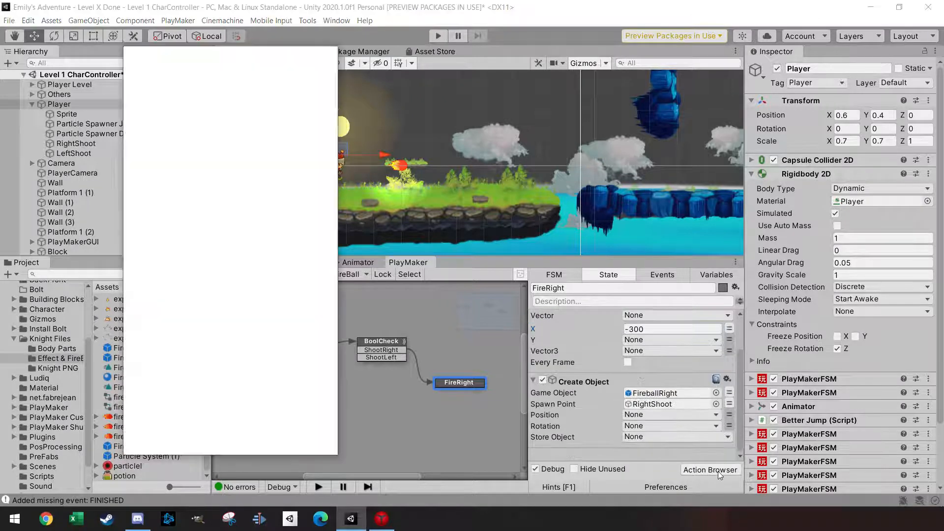
{"action": "type", "text": "set an"}
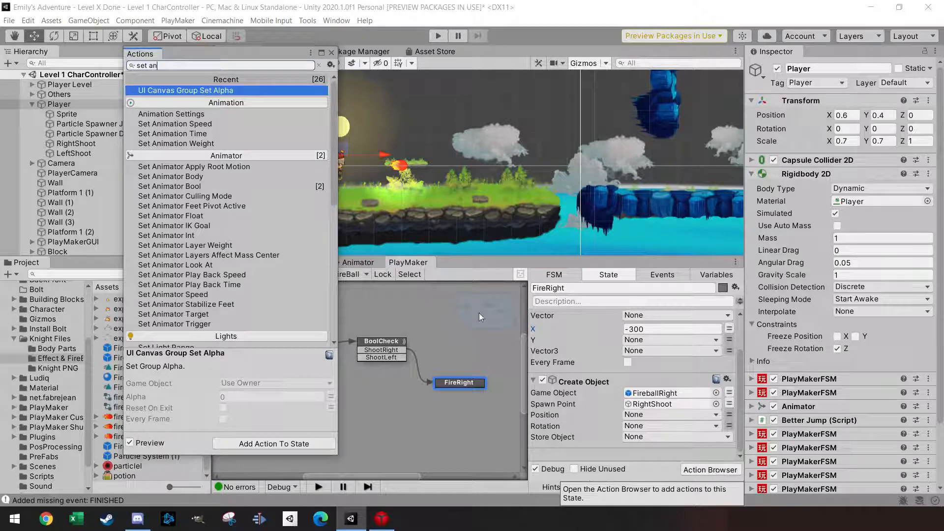
{"action": "double_click", "coordinate": [209, 322]}
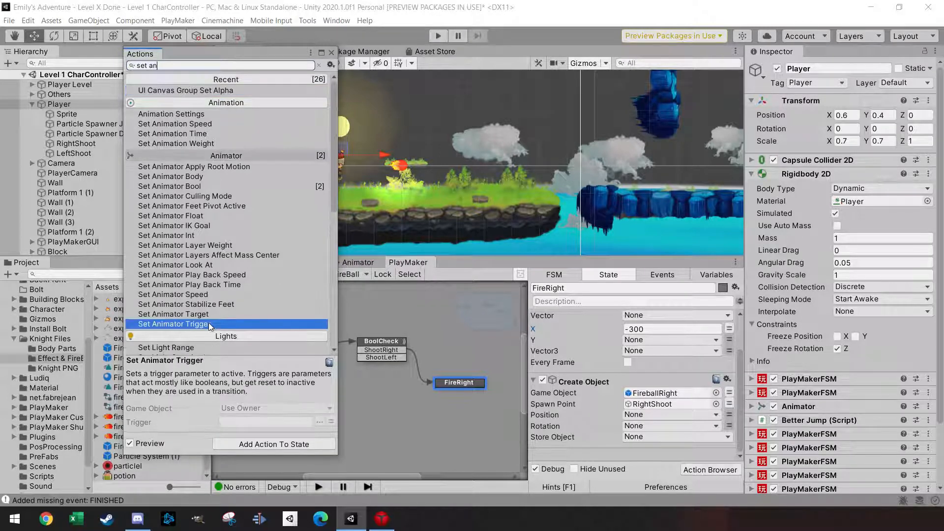
{"action": "left_click", "coordinate": [331, 52]}
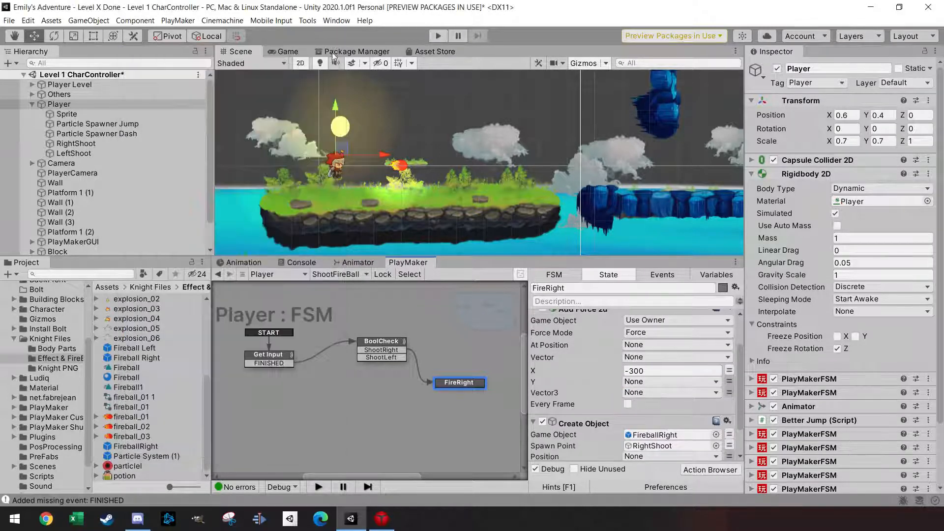
{"action": "scroll", "coordinate": [607, 383], "scroll_direction": "up", "scroll_amount": 3}
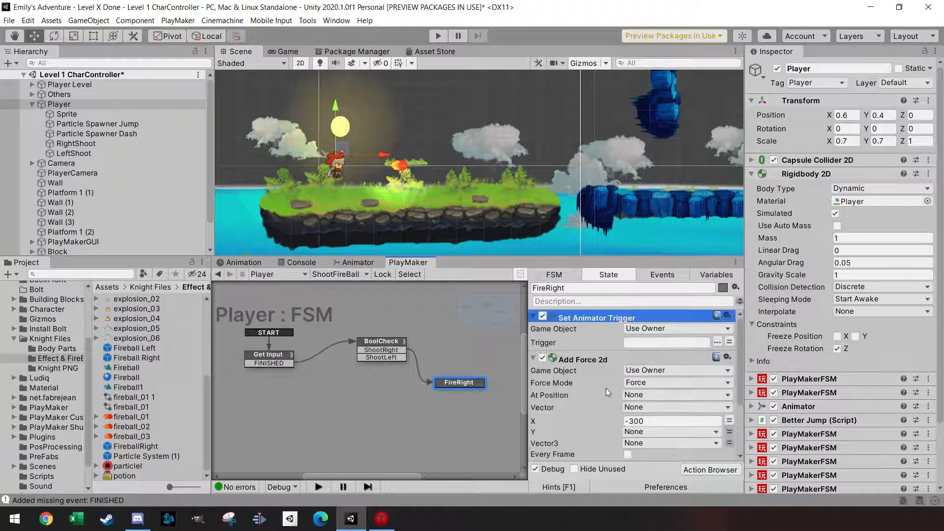
Point Set Animator Trigger at Player's Sprite child as a specified game object and choose the Cast trigger
{"action": "left_click", "coordinate": [718, 342]}
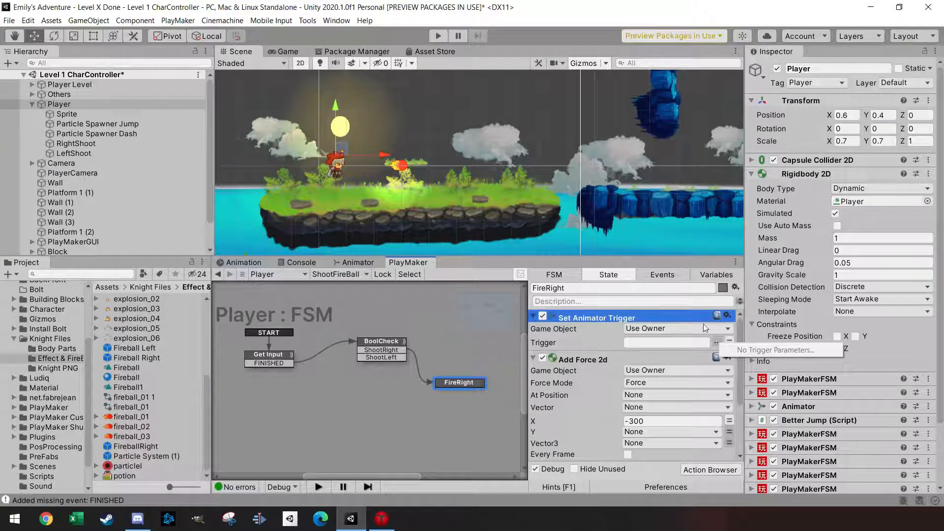
{"action": "left_click", "coordinate": [679, 329]}
{"action": "left_click", "coordinate": [678, 328]}
{"action": "left_click", "coordinate": [684, 355]}
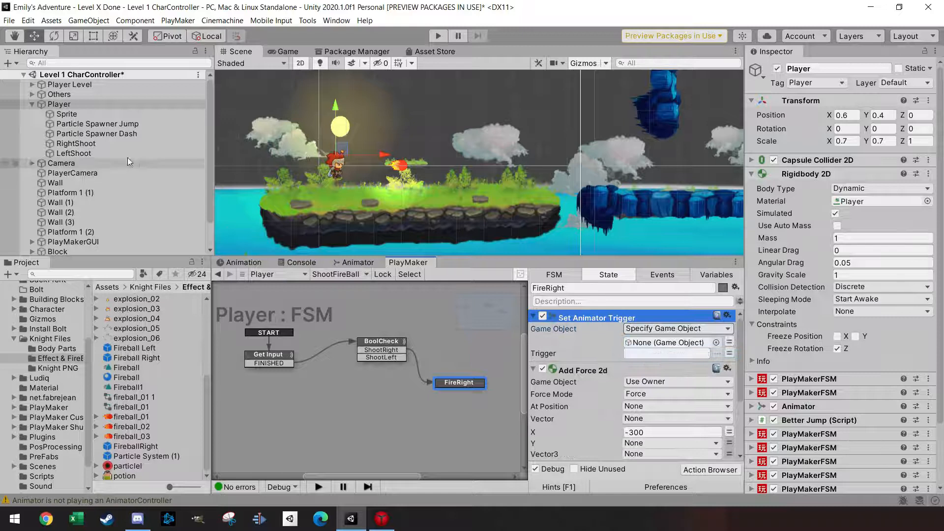
{"action": "left_click_drag", "start_coordinate": [63, 114], "coordinate": [666, 347]}
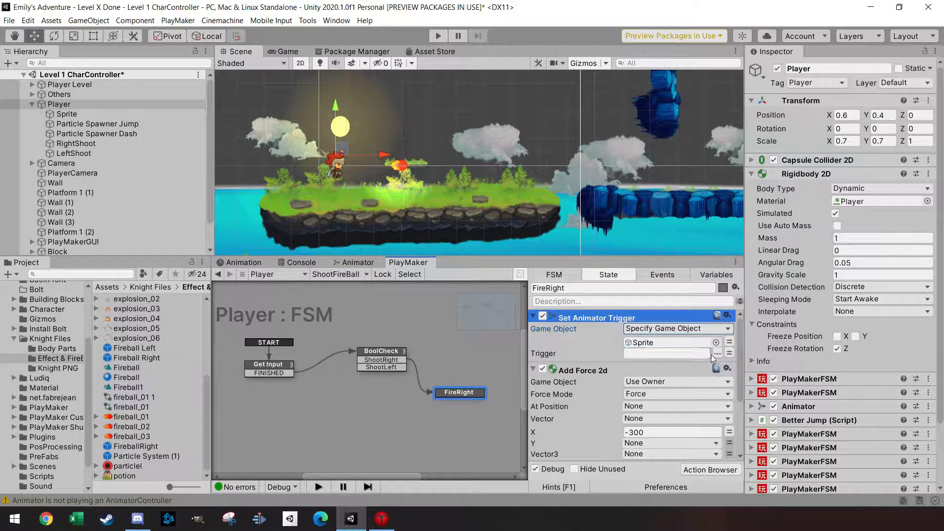
{"action": "left_click", "coordinate": [718, 354]}
{"action": "left_click", "coordinate": [742, 410]}
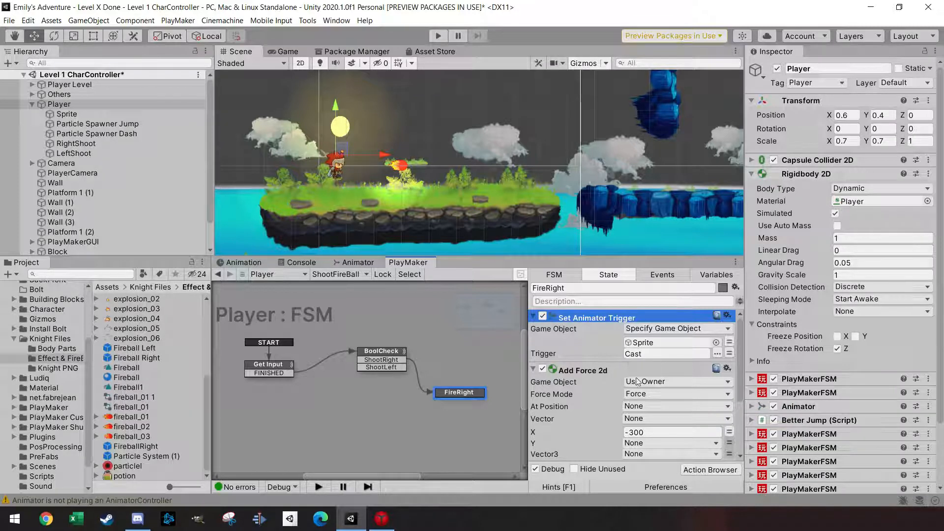
{"action": "scroll", "coordinate": [634, 389], "scroll_direction": "down", "scroll_amount": 5}
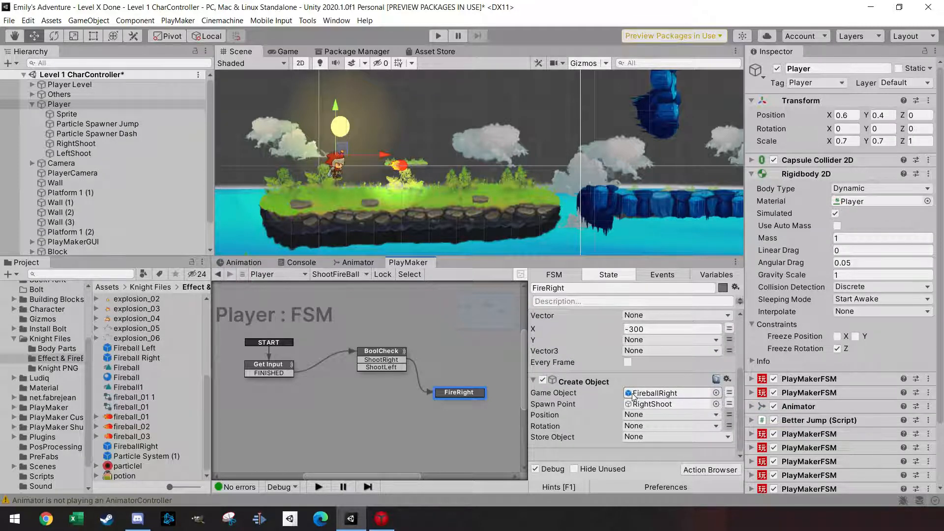
Add a FINISHED transition to the FireRight state and link it to a new state below it
{"action": "left_click_drag", "start_coordinate": [454, 393], "coordinate": [450, 394]}
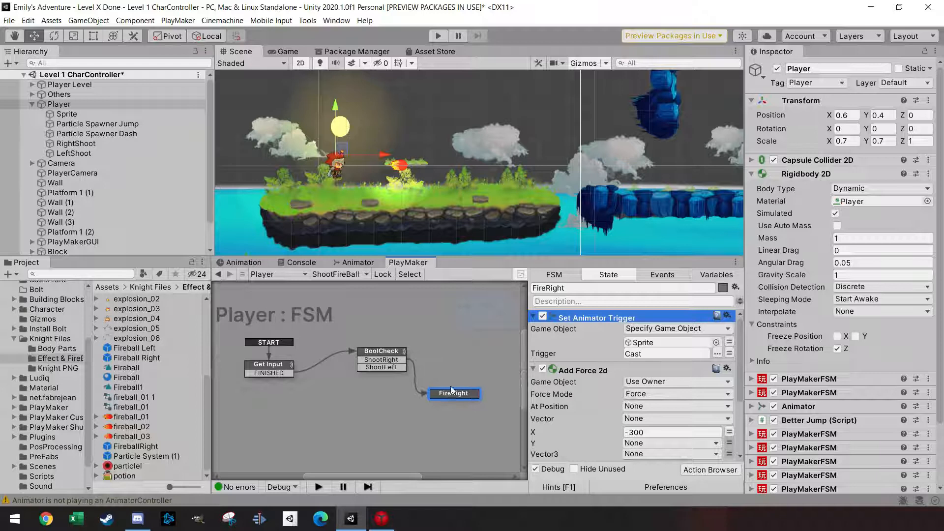
{"action": "right_click", "coordinate": [455, 395]}
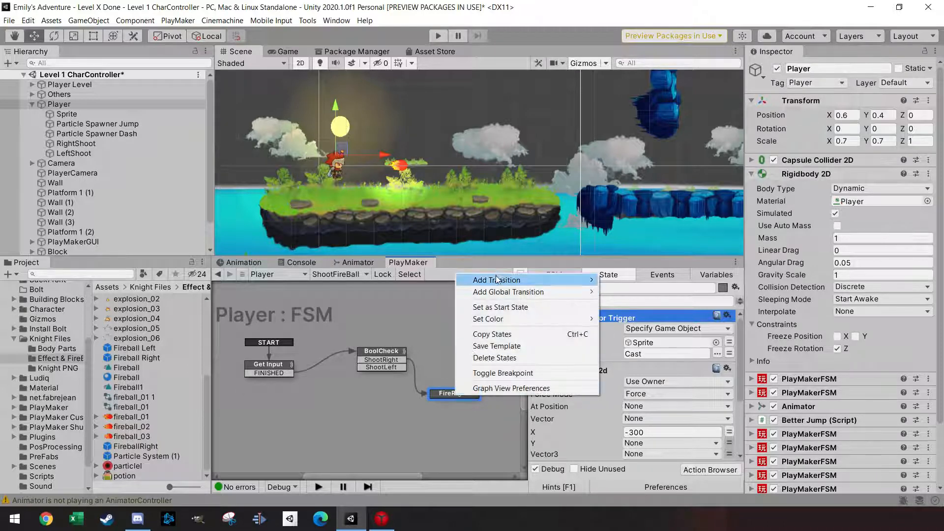
{"action": "mouse_move", "coordinate": [565, 280]}
{"action": "left_click", "coordinate": [631, 284]}
{"action": "scroll", "coordinate": [480, 424], "scroll_direction": "down", "scroll_amount": 3}
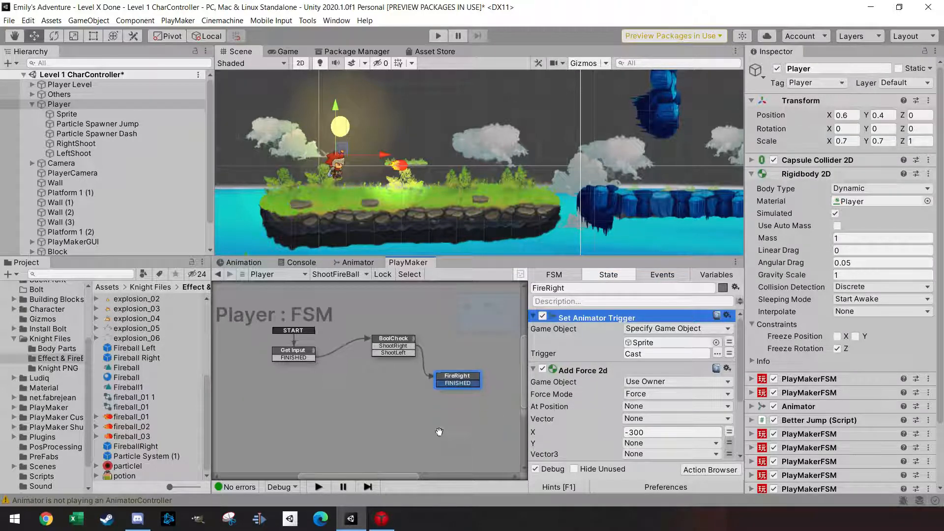
{"action": "left_click_drag", "start_coordinate": [450, 384], "coordinate": [412, 420]}
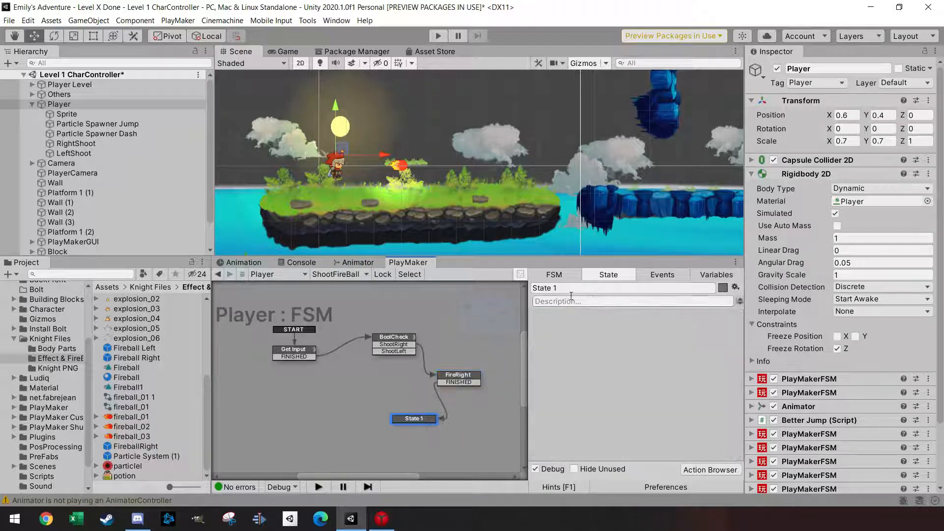
Rename the new state to Wait and add a Wait action with its Time set to 0.2
{"action": "type", "text": "Wait"}
{"action": "left_click", "coordinate": [412, 420]}
{"action": "mouse_move", "coordinate": [411, 418]}
{"action": "left_mouse_down"}
{"action": "mouse_move", "coordinate": [385, 418]}
{"action": "mouse_move", "coordinate": [399, 418]}
{"action": "left_mouse_up"}
{"action": "left_click", "coordinate": [708, 470]}
{"action": "type", "text": "wai"}
{"action": "key", "text": "Return"}
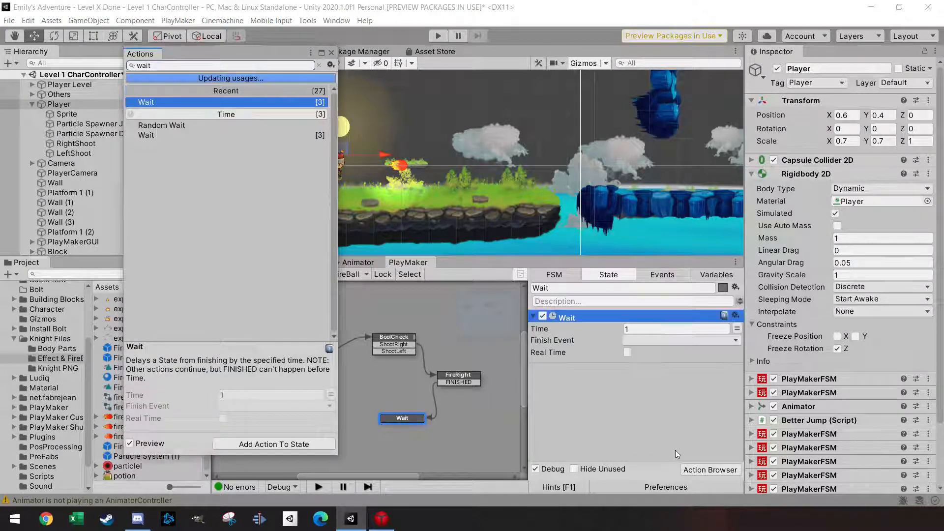
{"action": "left_click", "coordinate": [331, 52]}
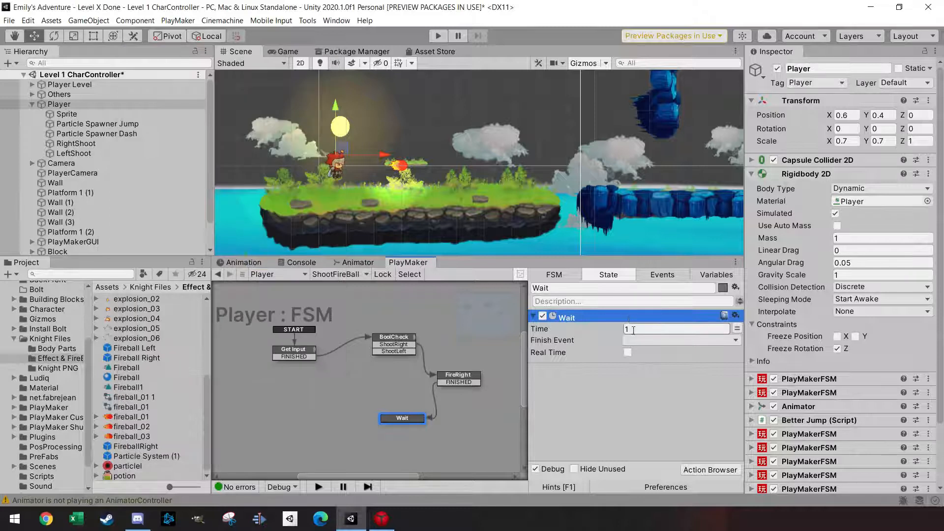
{"action": "type", "text": "0.2"}
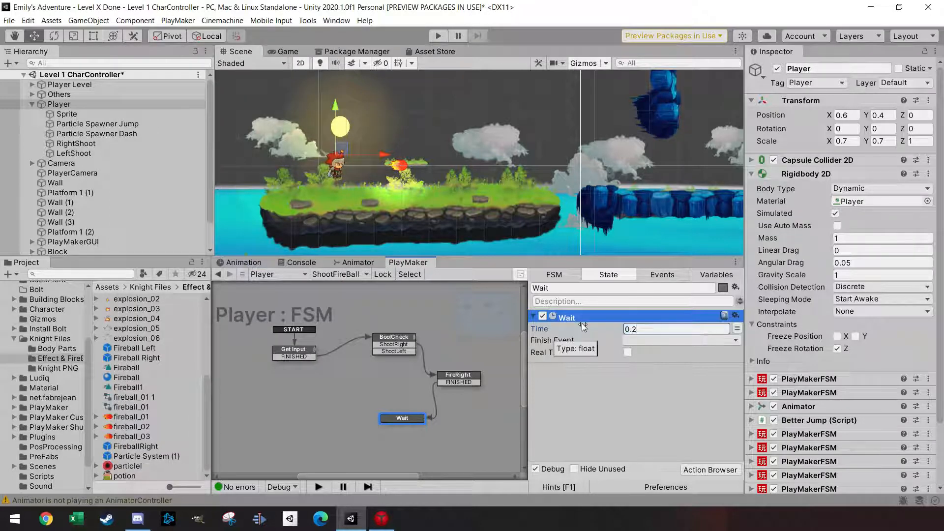
Give the Wait state a FINISHED transition back to Get Input and set the Wait action's Finish Event to FINISHED
{"action": "right_click", "coordinate": [410, 420]}
{"action": "mouse_move", "coordinate": [443, 301]}
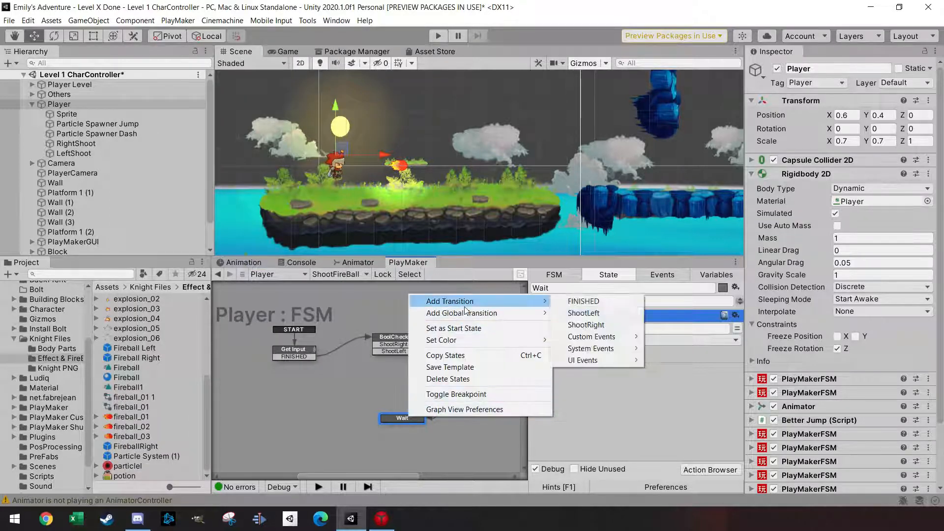
{"action": "left_click", "coordinate": [585, 302]}
{"action": "left_click", "coordinate": [646, 343]}
{"action": "left_click", "coordinate": [657, 365]}
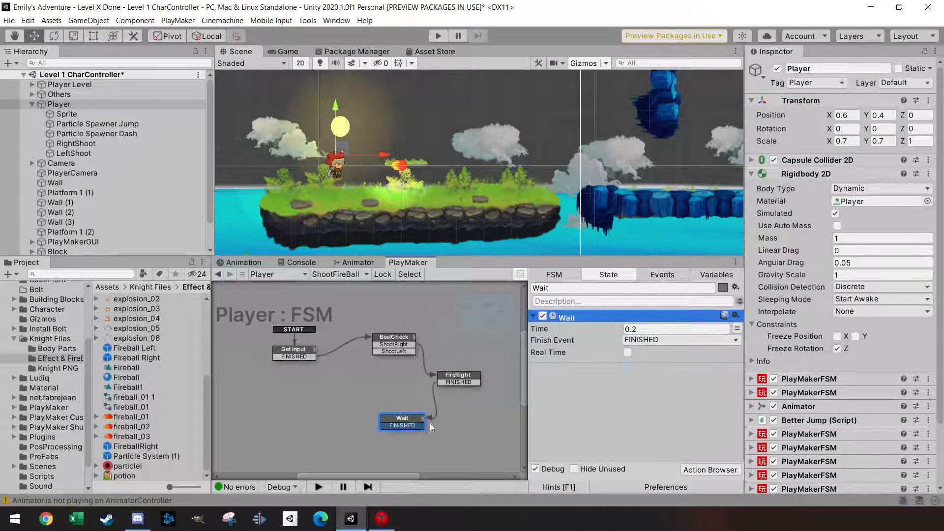
{"action": "left_click_drag", "start_coordinate": [390, 427], "coordinate": [288, 356]}
{"action": "left_click_drag", "start_coordinate": [403, 417], "coordinate": [391, 426]}
Duplicate the FireRight state as FireLeft, place it beneath BoolCheck and link the ShootLeft transition to it
{"action": "left_click", "coordinate": [456, 377]}
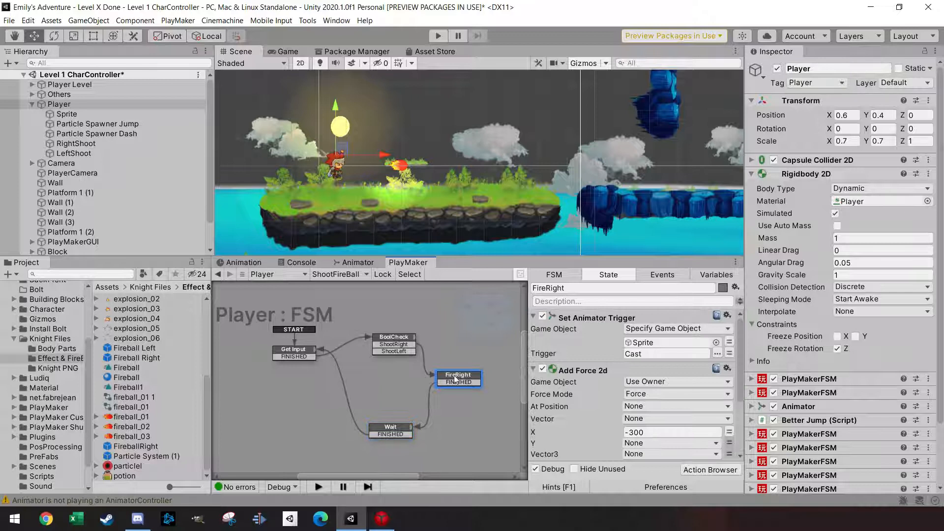
{"action": "key", "text": "ctrl+v"}
{"action": "left_click_drag", "start_coordinate": [387, 384], "coordinate": [370, 378]}
{"action": "left_click_drag", "start_coordinate": [570, 288], "coordinate": [546, 292]}
{"action": "type", "text": "Left"}
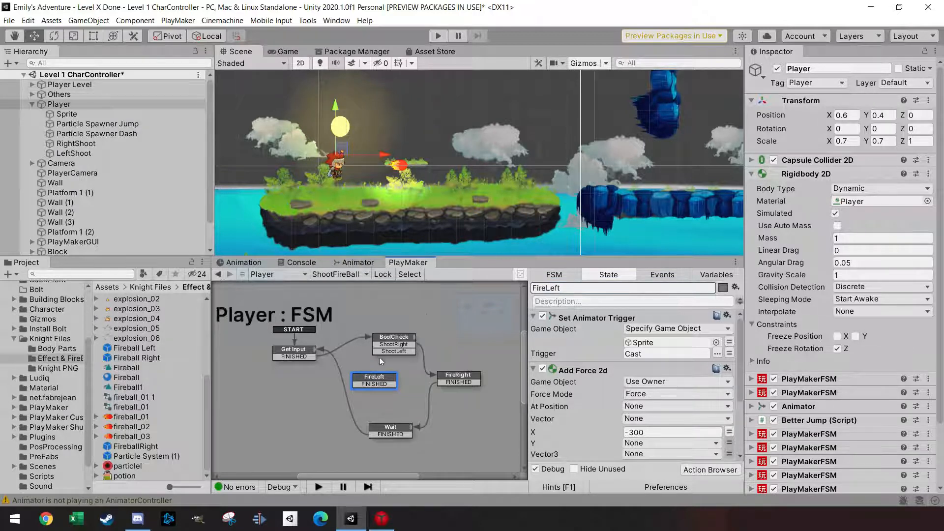
{"action": "left_click_drag", "start_coordinate": [382, 353], "coordinate": [384, 385]}
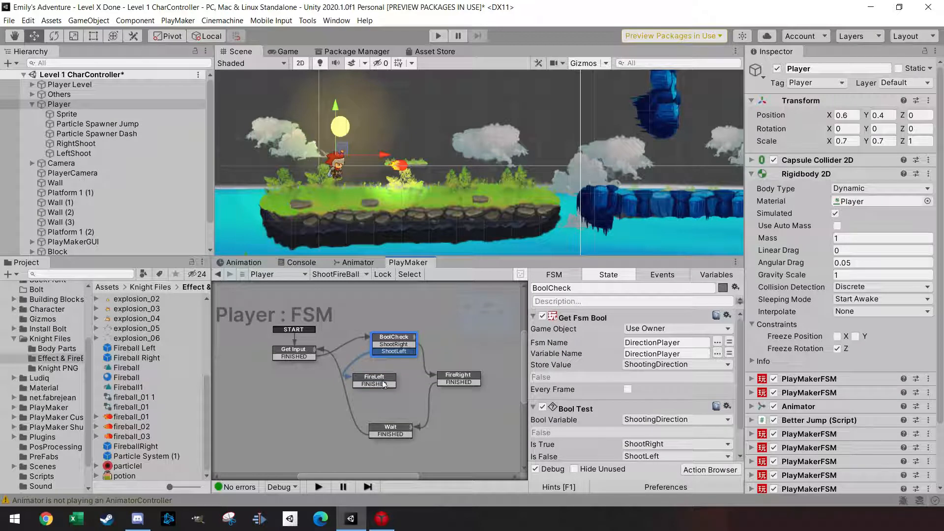
{"action": "left_click_drag", "start_coordinate": [740, 356], "coordinate": [748, 385]}
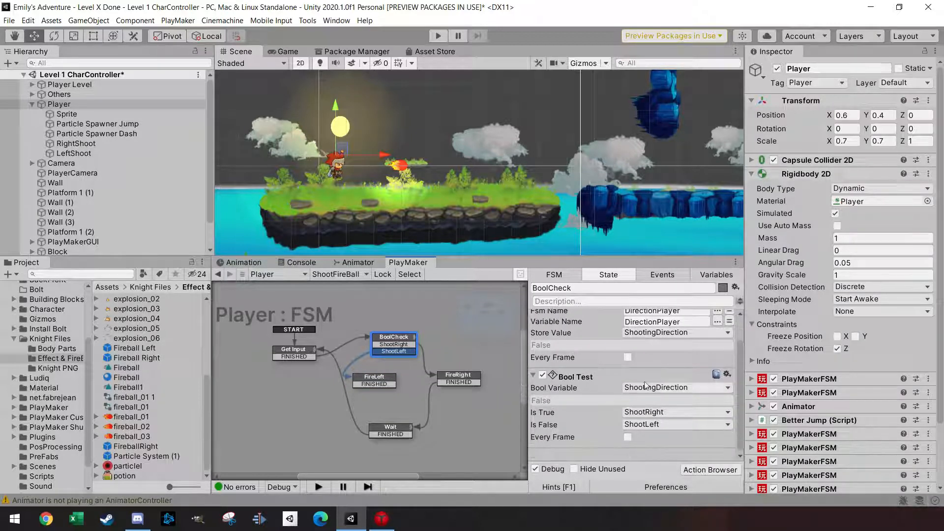
Set the X force of FireLeft's Add Force 2d action to 300
{"action": "left_click", "coordinate": [377, 385]}
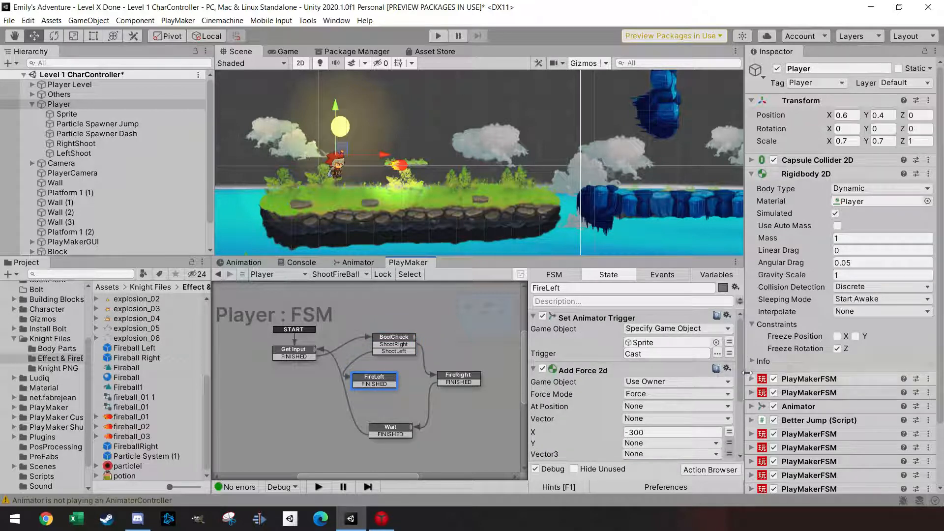
{"action": "left_click", "coordinate": [629, 432]}
{"action": "key", "text": "Delete"}
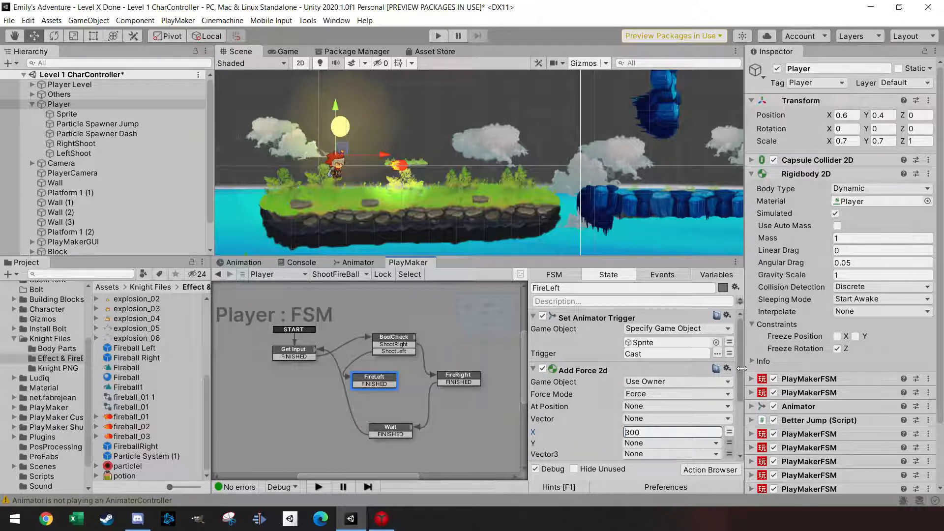
Set FireLeft's Create Object to the Fireball Left prefab and its Spawn Point to Player's LeftShoot child
{"action": "left_click_drag", "start_coordinate": [741, 366], "coordinate": [740, 418]}
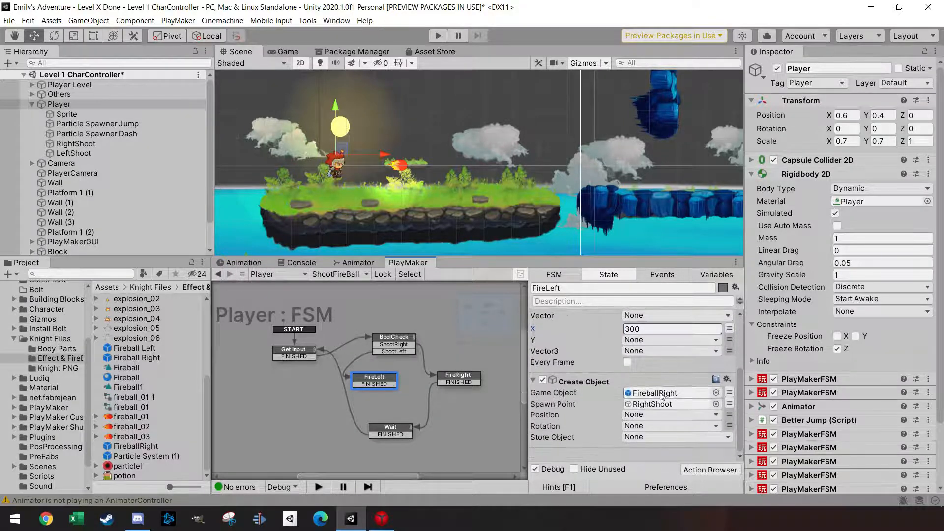
{"action": "left_click_drag", "start_coordinate": [146, 357], "coordinate": [669, 394]}
{"action": "left_click_drag", "start_coordinate": [84, 153], "coordinate": [647, 410]}
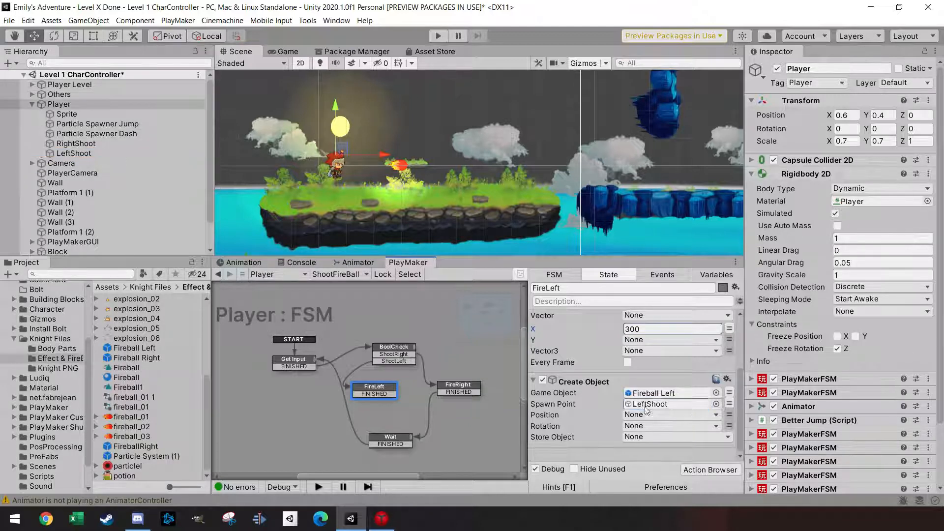
Link FireLeft's FINISHED transition to the Wait state and spread the states out into a tidier layout
{"action": "left_click_drag", "start_coordinate": [375, 393], "coordinate": [384, 437]}
{"action": "left_click_drag", "start_coordinate": [299, 362], "coordinate": [267, 366]}
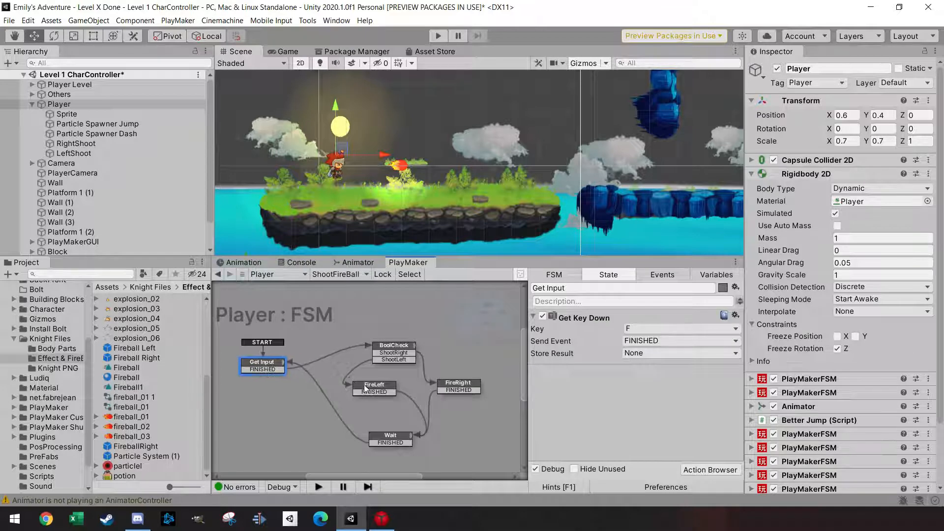
{"action": "left_click_drag", "start_coordinate": [374, 386], "coordinate": [366, 390]}
{"action": "left_click_drag", "start_coordinate": [403, 348], "coordinate": [412, 344]}
{"action": "left_click_drag", "start_coordinate": [458, 384], "coordinate": [463, 387]}
{"action": "left_click_drag", "start_coordinate": [374, 391], "coordinate": [381, 388]}
Check the FireballRight instance in the scene for prefab overrides and delete it from the hierarchy
{"action": "scroll", "coordinate": [117, 213], "scroll_direction": "down", "scroll_amount": 2}
{"action": "left_click", "coordinate": [69, 250]}
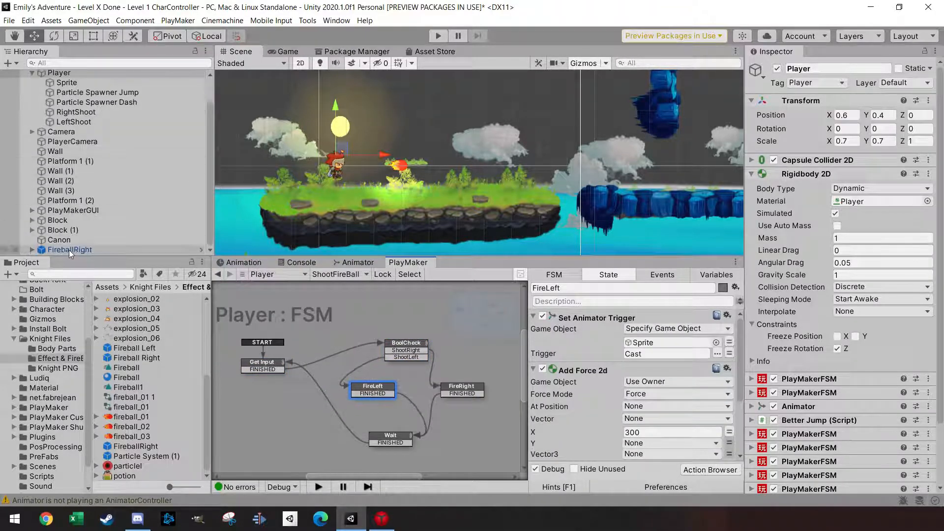
{"action": "left_click", "coordinate": [888, 96]}
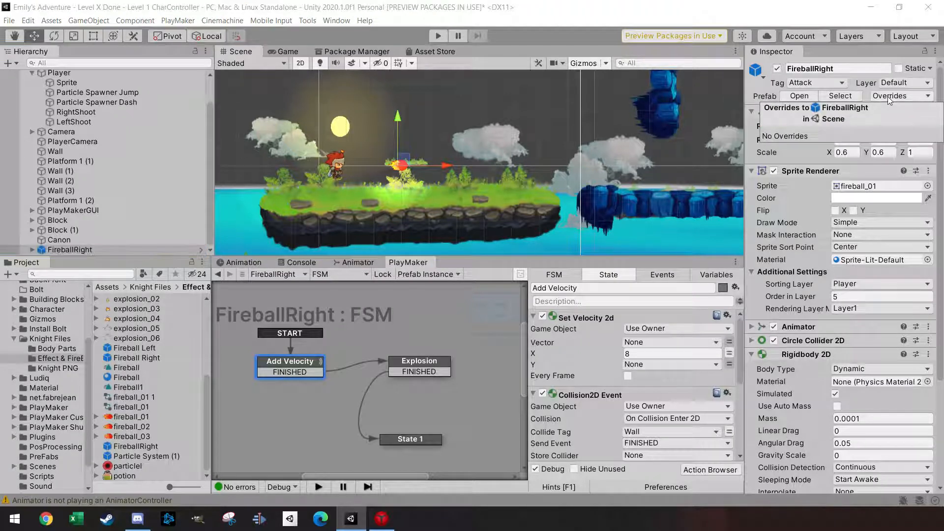
{"action": "key", "text": "Delete"}
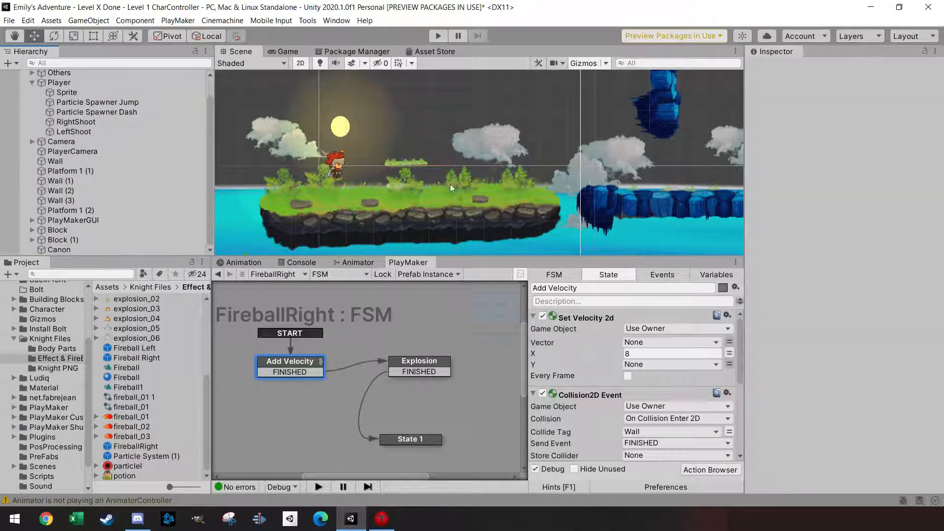
Select Player, turn off Maximize On Play in the Game view, and start the game
{"action": "left_click", "coordinate": [32, 82]}
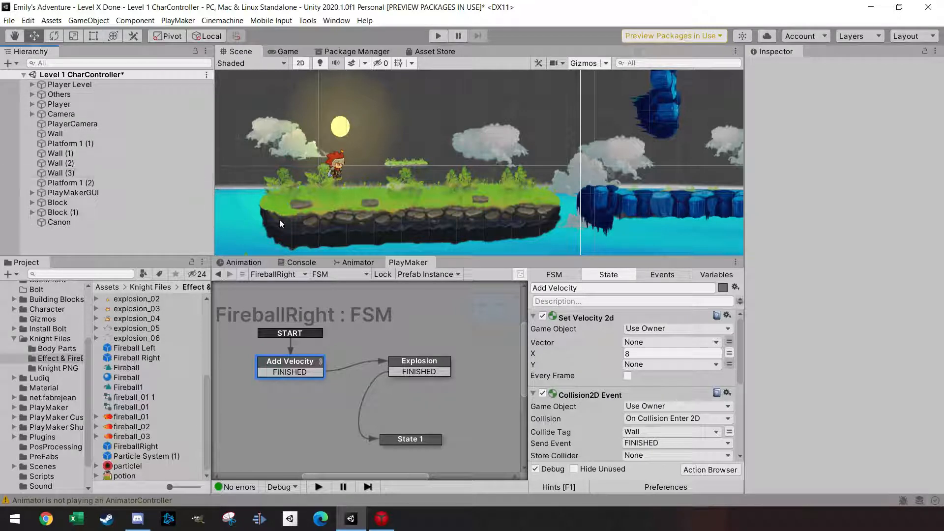
{"action": "left_click", "coordinate": [173, 103]}
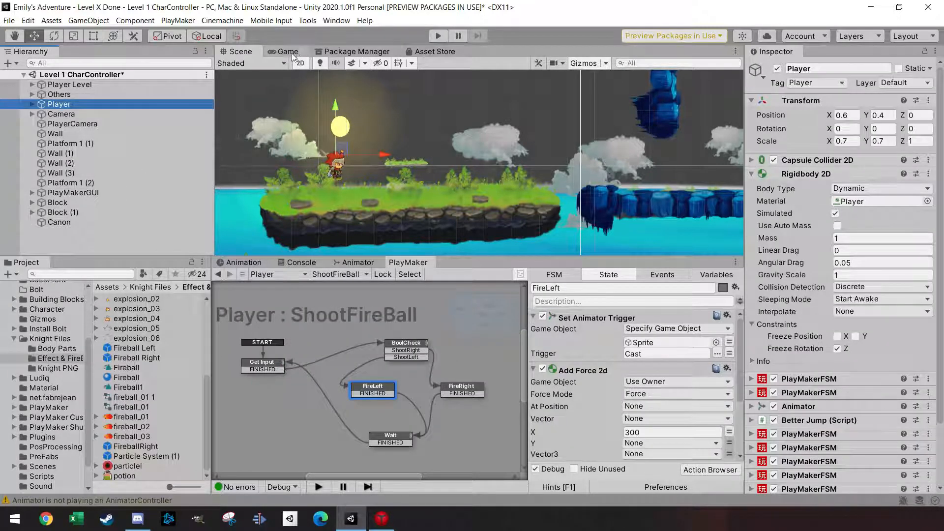
{"action": "left_click", "coordinate": [287, 52]}
{"action": "left_click", "coordinate": [593, 67]}
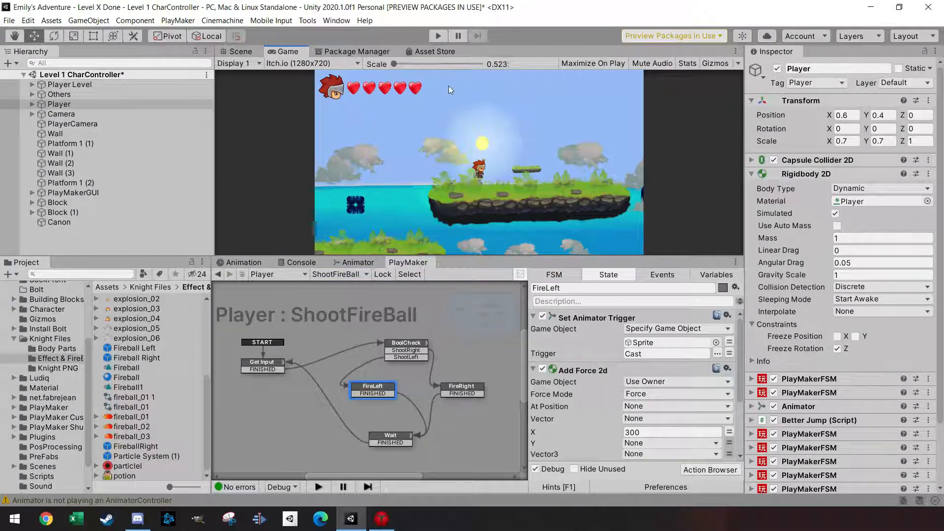
{"action": "left_click", "coordinate": [442, 37]}
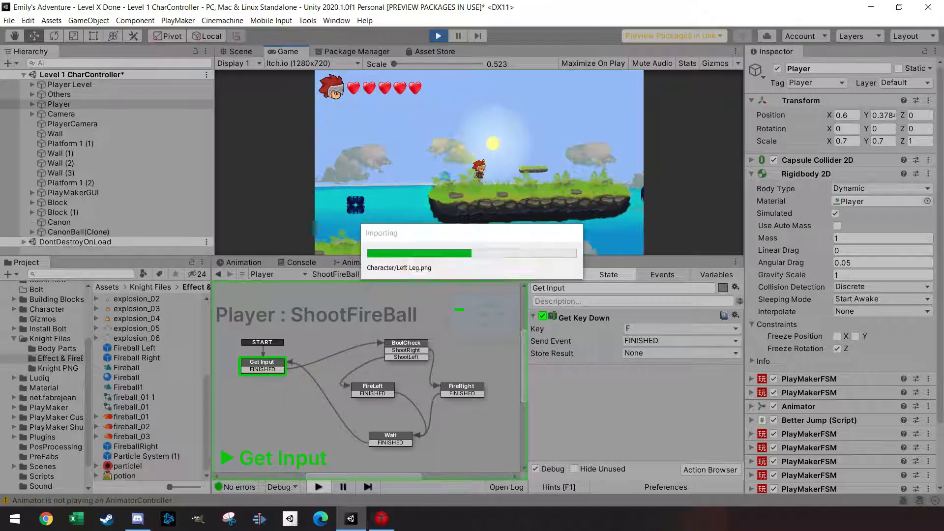
Walk the knight both ways while examining the Set Bool Value action in DirectionPlayer's Left and Right states
{"action": "key", "text": "d"}
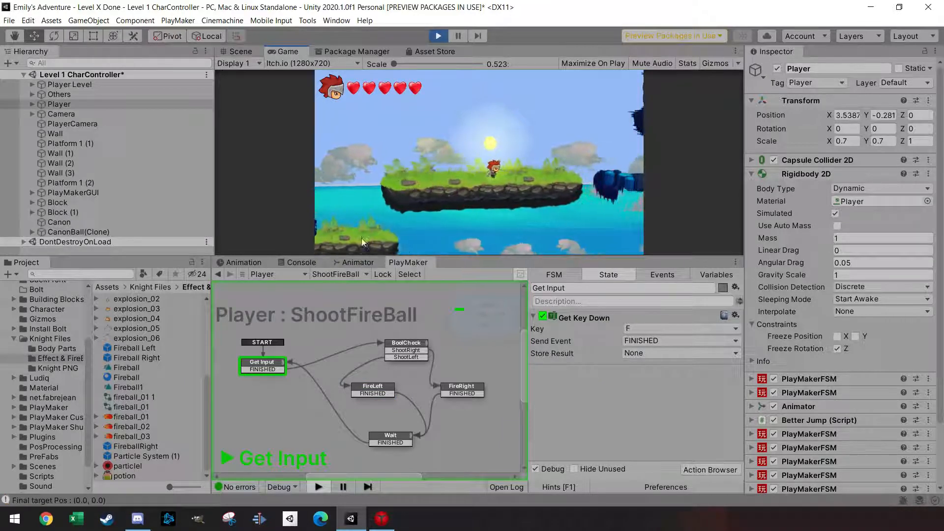
{"action": "left_click", "coordinate": [332, 274]}
{"action": "left_click", "coordinate": [372, 291]}
{"action": "left_click", "coordinate": [403, 197]}
{"action": "key", "text": "a"}
{"action": "scroll", "coordinate": [588, 367], "scroll_direction": "down", "scroll_amount": 5}
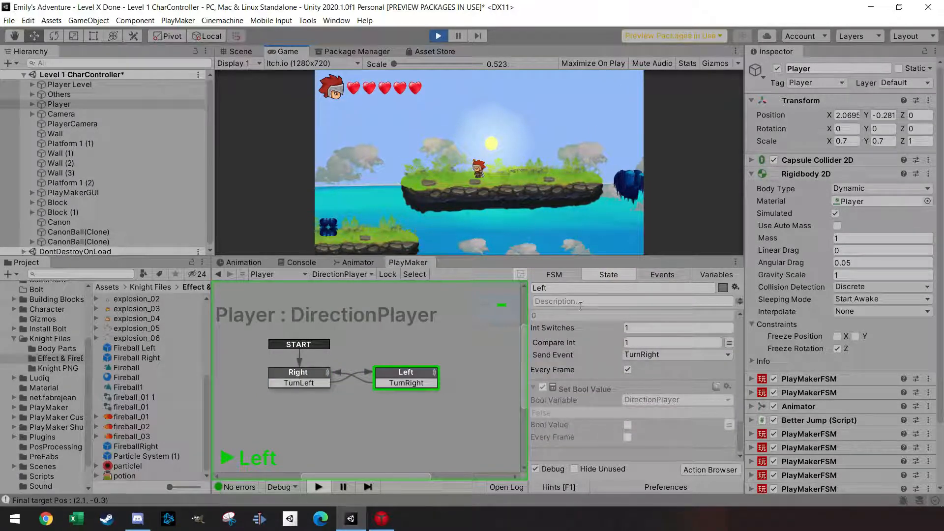
{"action": "key", "text": "d"}
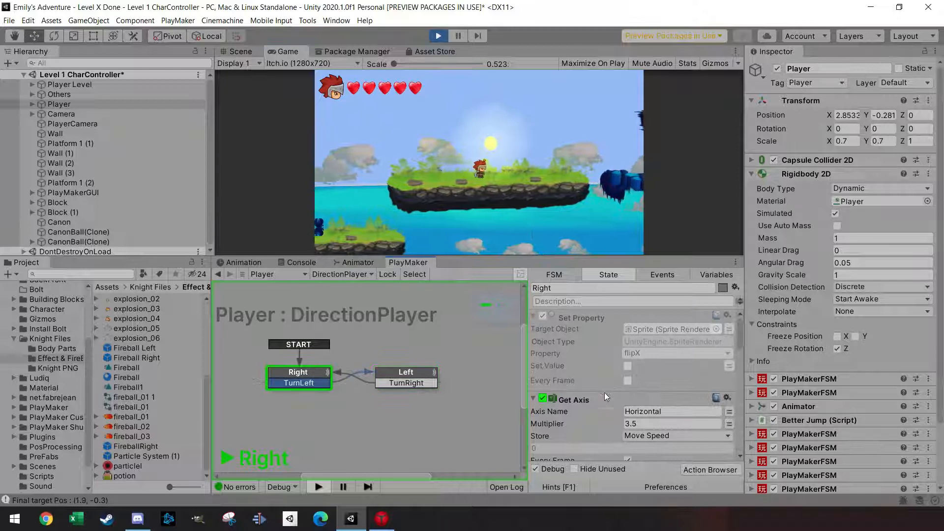
{"action": "scroll", "coordinate": [606, 395], "scroll_direction": "down", "scroll_amount": 5}
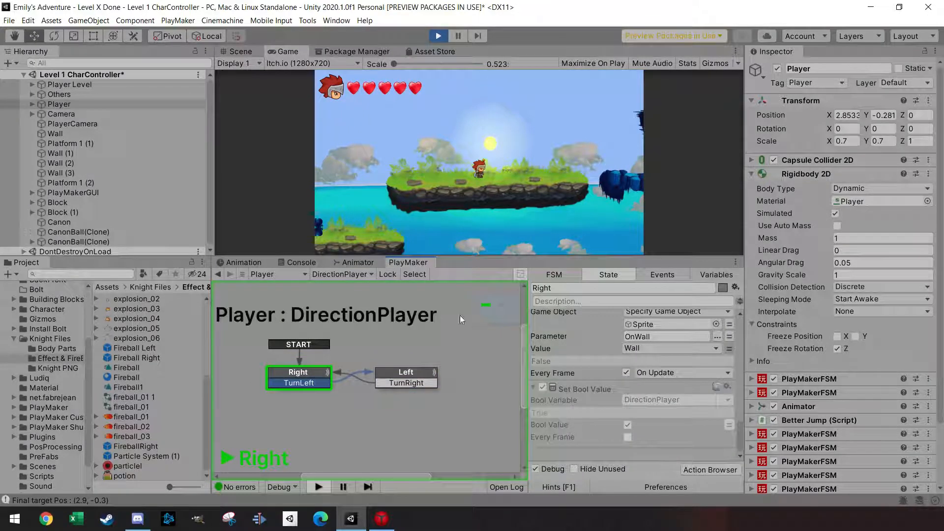
Show Player's ShootFireBall FSM, move the knight onto the blue rock ledge, and fire right at its wall
{"action": "left_click", "coordinate": [359, 274]}
{"action": "left_click", "coordinate": [399, 376]}
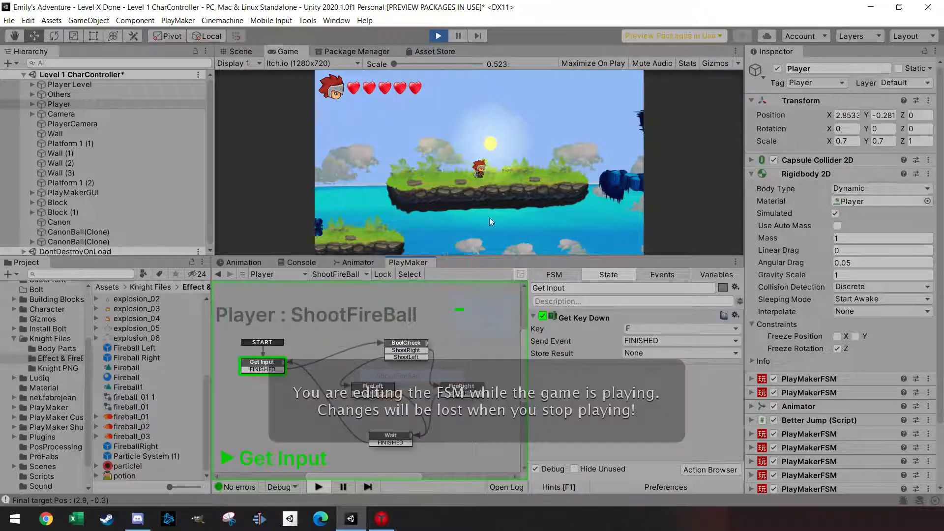
{"action": "left_click", "coordinate": [499, 210]}
{"action": "key", "text": "d"}
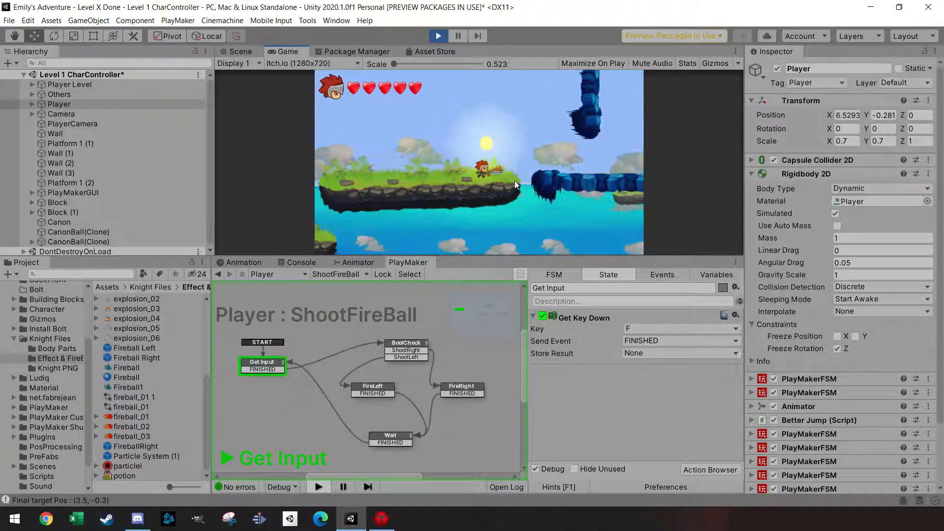
{"action": "key", "text": "d"}
{"action": "key", "text": "space"}
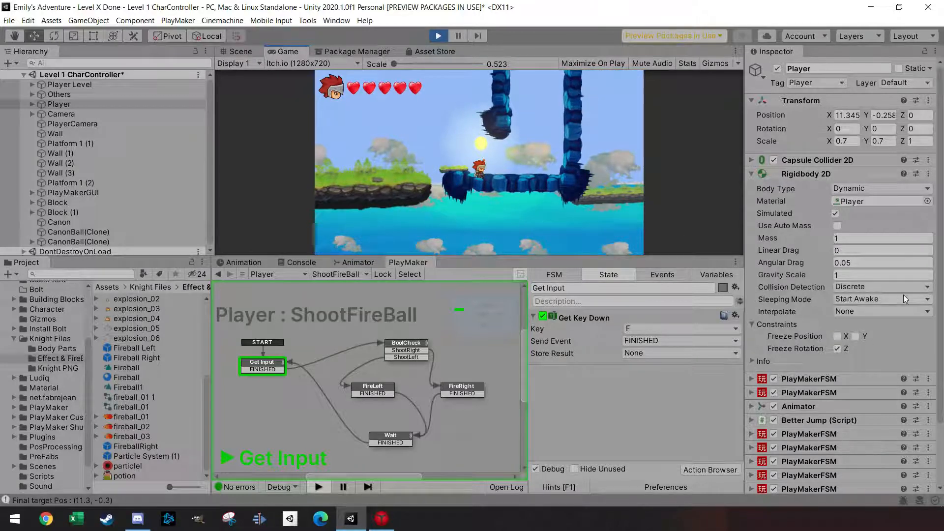
{"action": "key", "text": "f"}
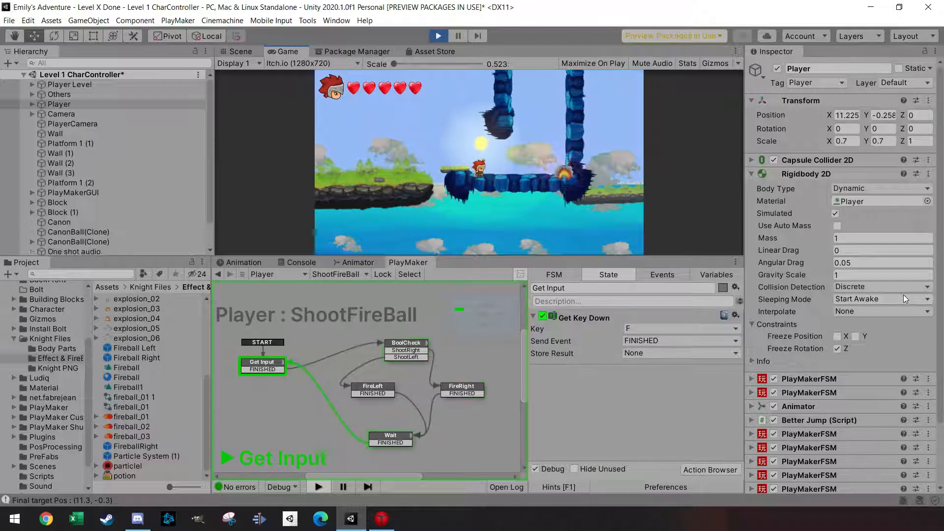
{"action": "key", "text": "f"}
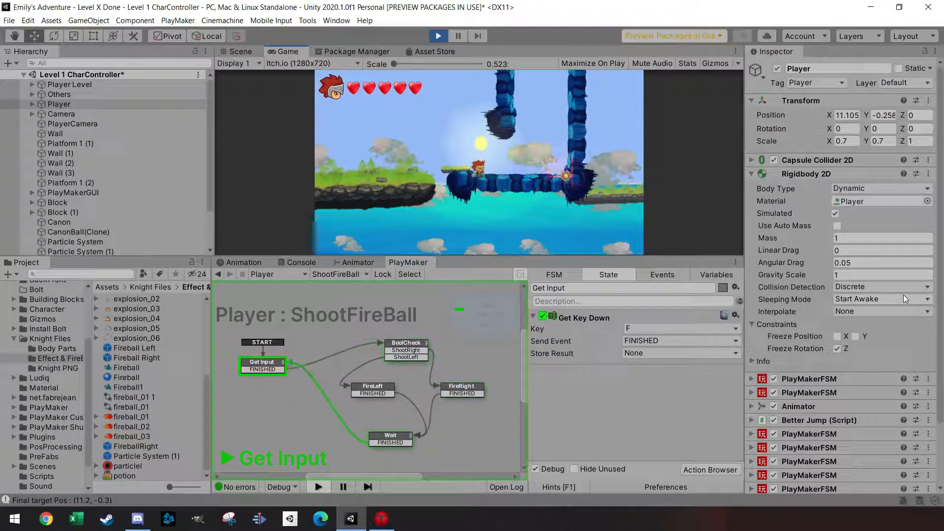
Turn the knight left on the rock ledge and test several fireballs while watching the ShootFireBall FSM
{"action": "key", "text": "Left"}
{"action": "key", "text": "f"}
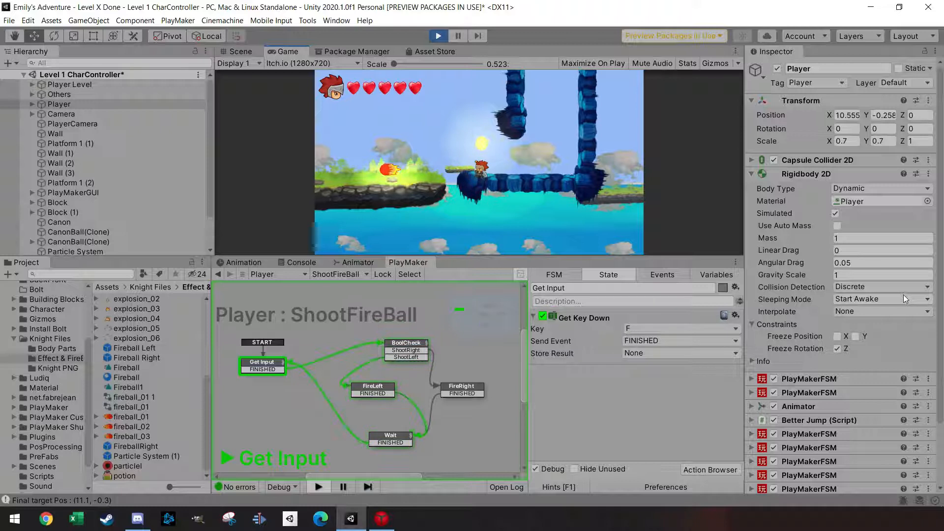
{"action": "key", "text": "f"}
{"action": "key", "text": "f"}
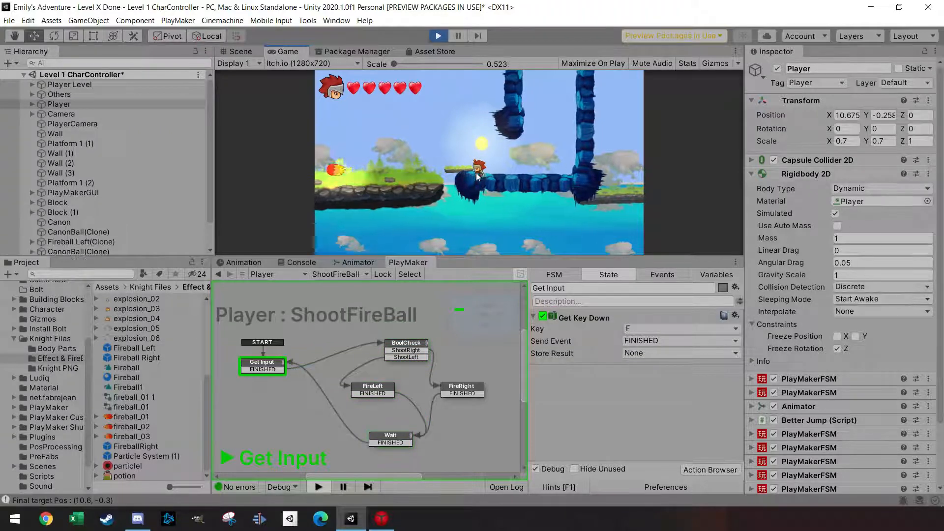
{"action": "key", "text": "f"}
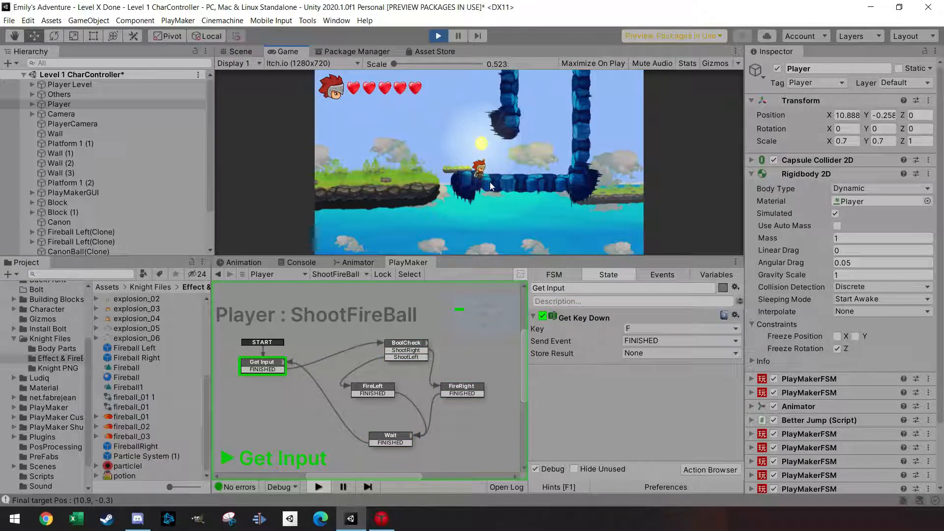
{"action": "key", "text": "f"}
Test firing fireballs to the left while the knight runs and jumps back over the grass island
{"action": "key", "text": "Left"}
{"action": "key", "text": "space"}
{"action": "key", "text": "f"}
{"action": "key", "text": "space"}
{"action": "key", "text": "f"}
{"action": "key", "text": "f"}
{"action": "key", "text": "f"}
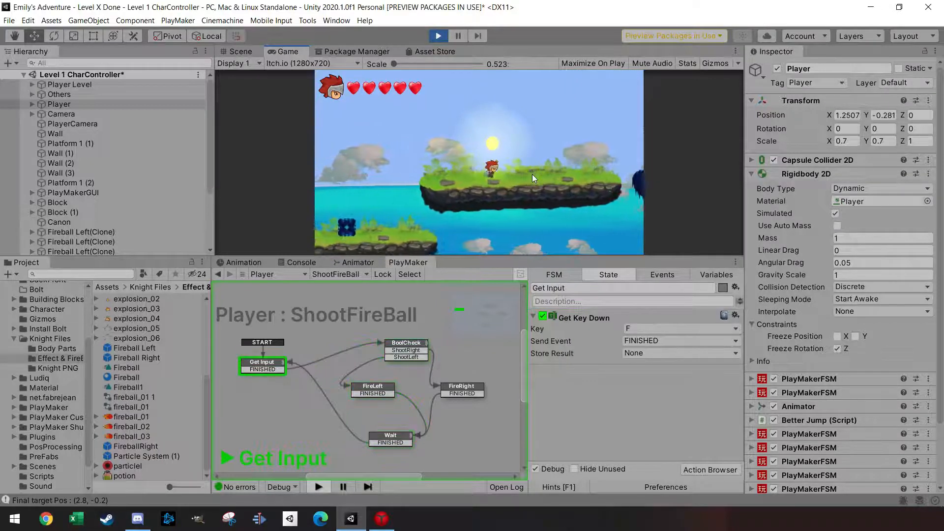
Test firing fireballs to the right while the knight runs and jumps along the grass island
{"action": "key", "text": "Right"}
{"action": "key", "text": "f"}
{"action": "key", "text": "space"}
{"action": "key", "text": "f"}
{"action": "key", "text": "f"}
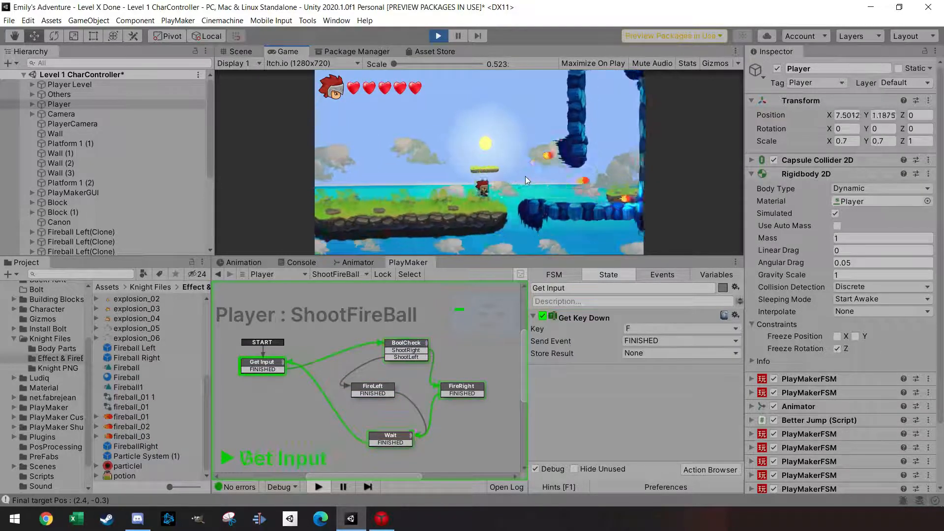
{"action": "key", "text": "space"}
{"action": "key", "text": "Right"}
{"action": "key", "text": "Left"}
{"action": "key", "text": "space"}
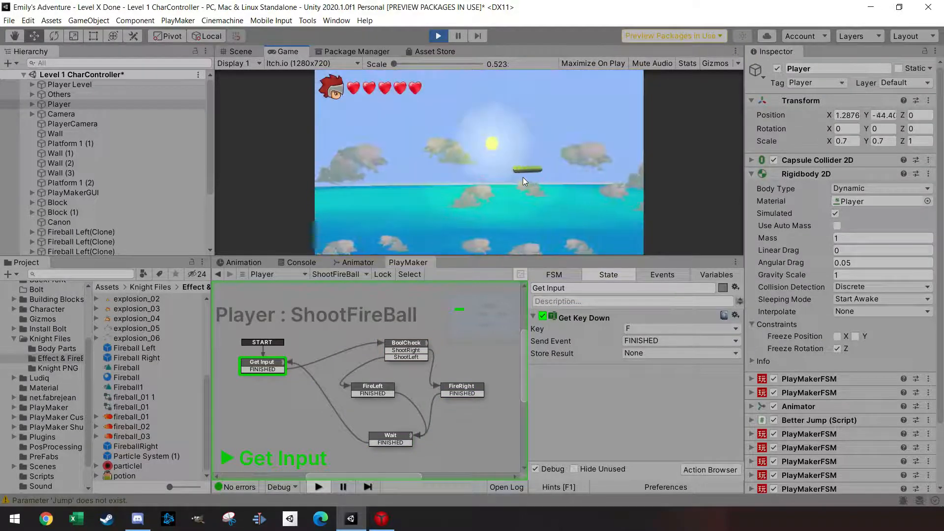
Stop the game, enable Maximize On Play, and restart it with the knight running right
{"action": "left_click", "coordinate": [438, 37]}
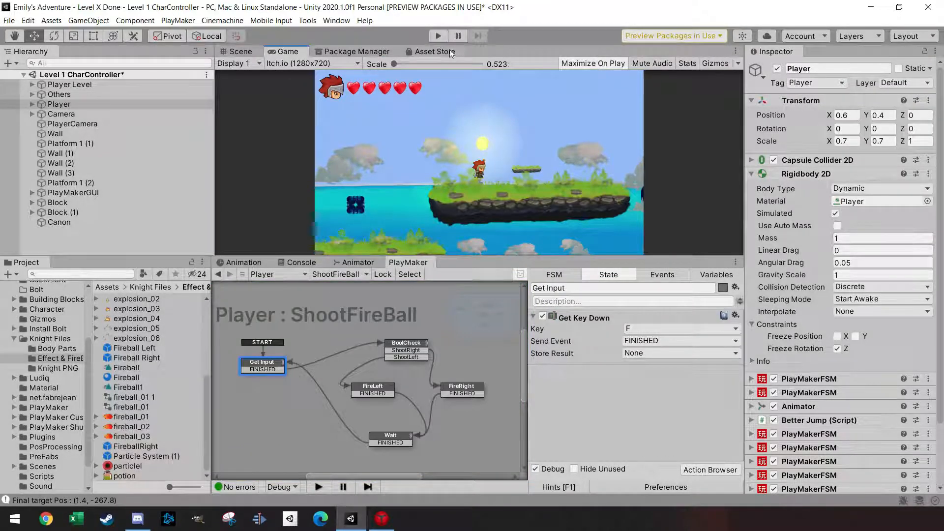
{"action": "left_click", "coordinate": [438, 36]}
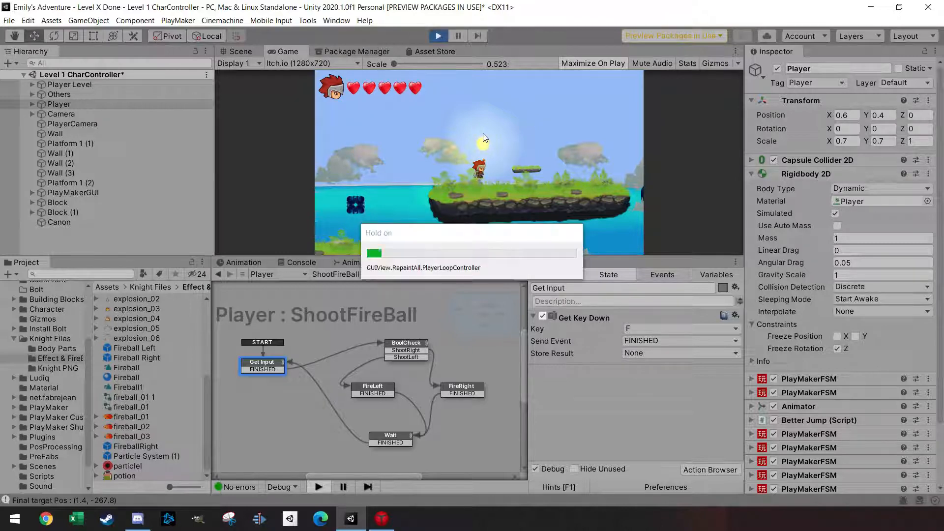
{"action": "key", "text": "d"}
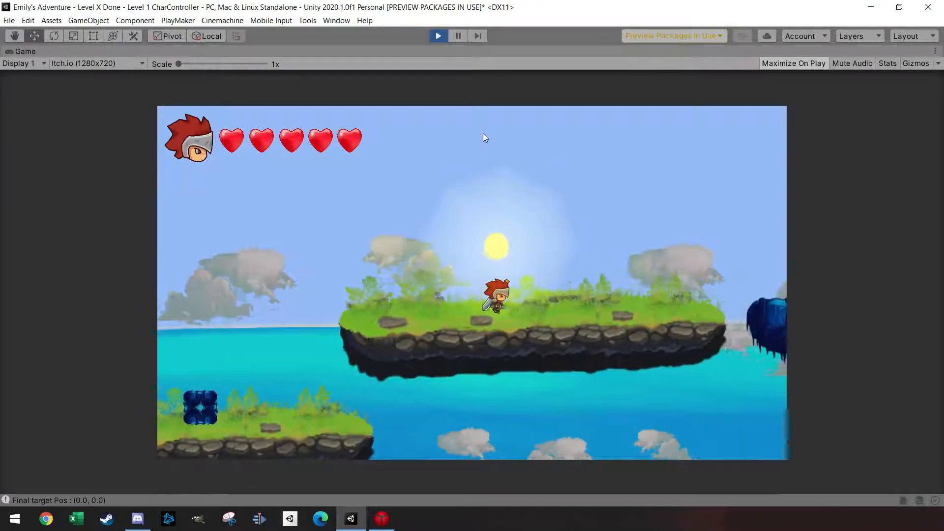
Test the knight's jumps and left-facing fireball from the small floating platform, then return to the grass island
{"action": "key", "text": "space"}
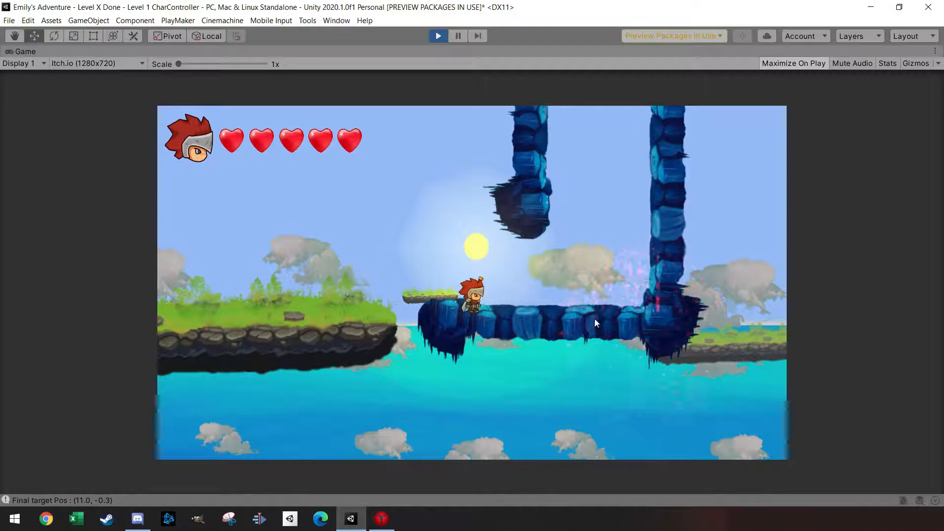
{"action": "key", "text": "a"}
{"action": "key", "text": "space"}
{"action": "left_click", "coordinate": [610, 260]}
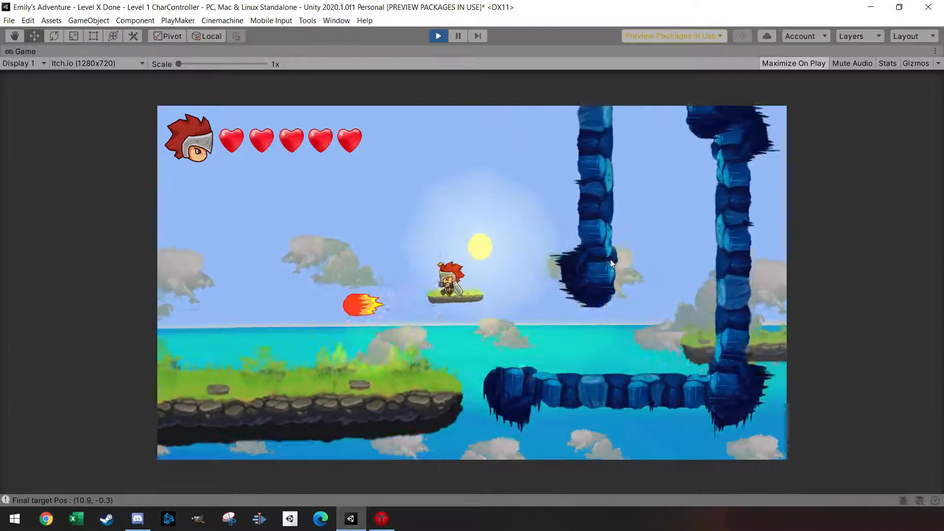
{"action": "left_click", "coordinate": [608, 261]}
{"action": "key", "text": "a"}
{"action": "key", "text": "d"}
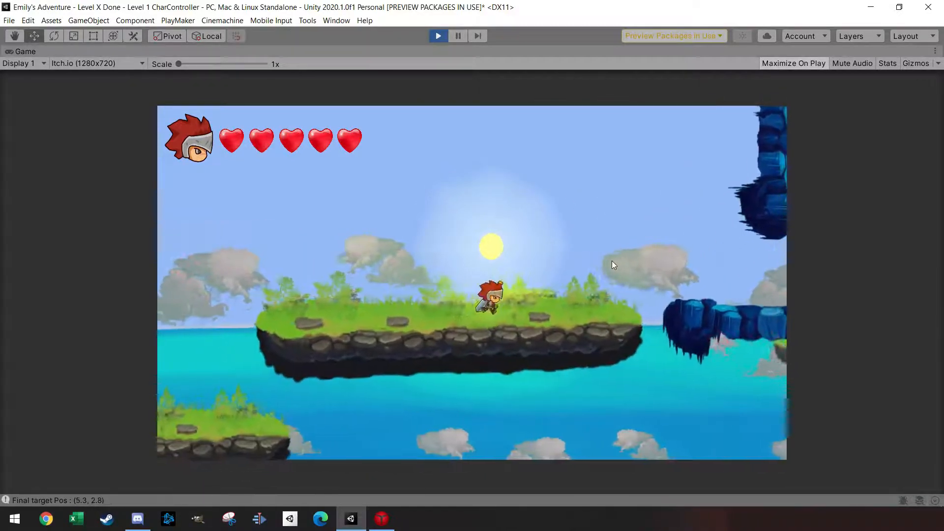
Run the knight right and wall-jump up between the blue rock columns to the top of the square block
{"action": "key", "text": "space"}
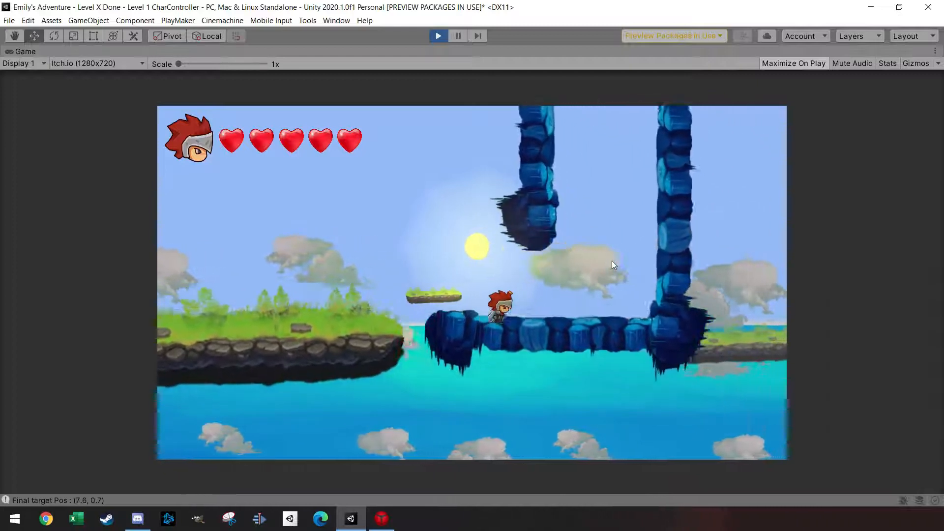
{"action": "key", "text": "space"}
{"action": "key", "text": "space"}
{"action": "key", "text": "a"}
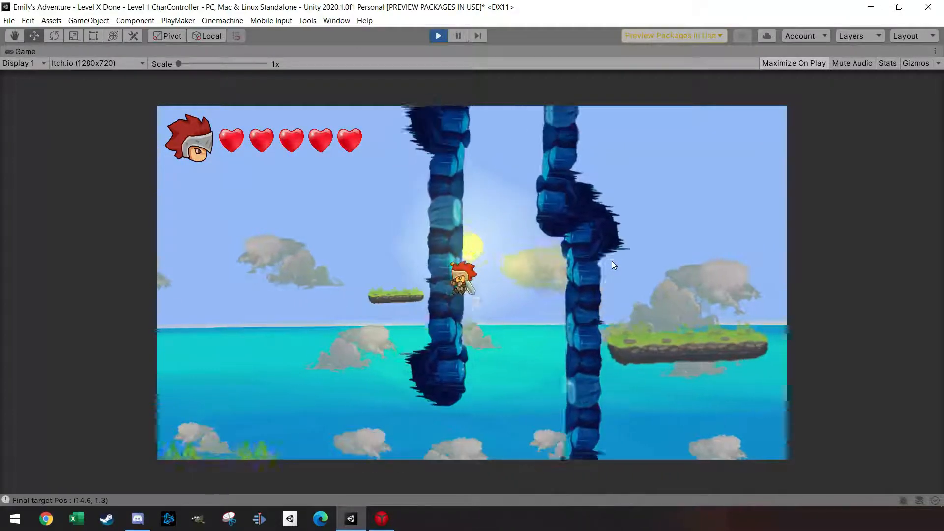
{"action": "key", "text": "space"}
{"action": "key", "text": "space"}
{"action": "key", "text": "space"}
{"action": "key", "text": "d"}
{"action": "key", "text": "space"}
{"action": "key", "text": "a"}
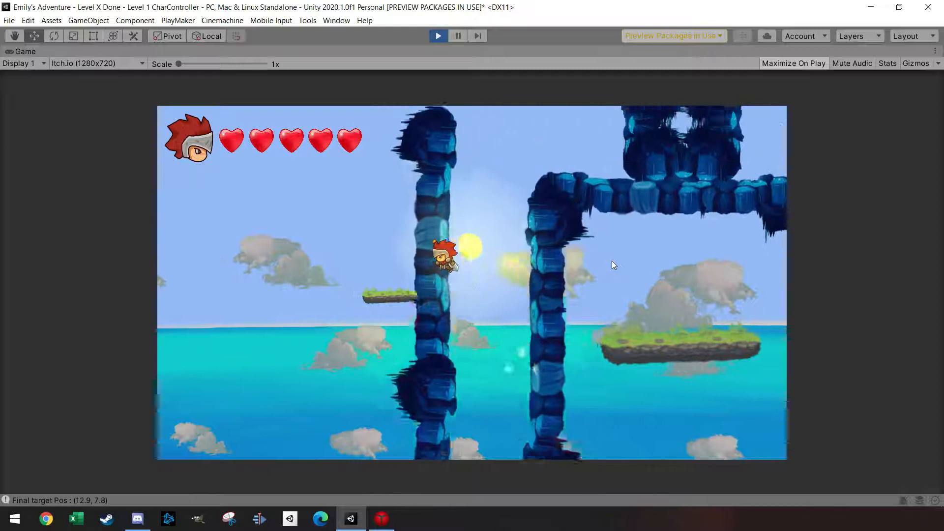
{"action": "key", "text": "space"}
{"action": "key", "text": "space"}
{"action": "key", "text": "d"}
{"action": "key", "text": "space"}
{"action": "key", "text": "space"}
{"action": "key", "text": "space"}
{"action": "key", "text": "d"}
{"action": "key", "text": "a"}
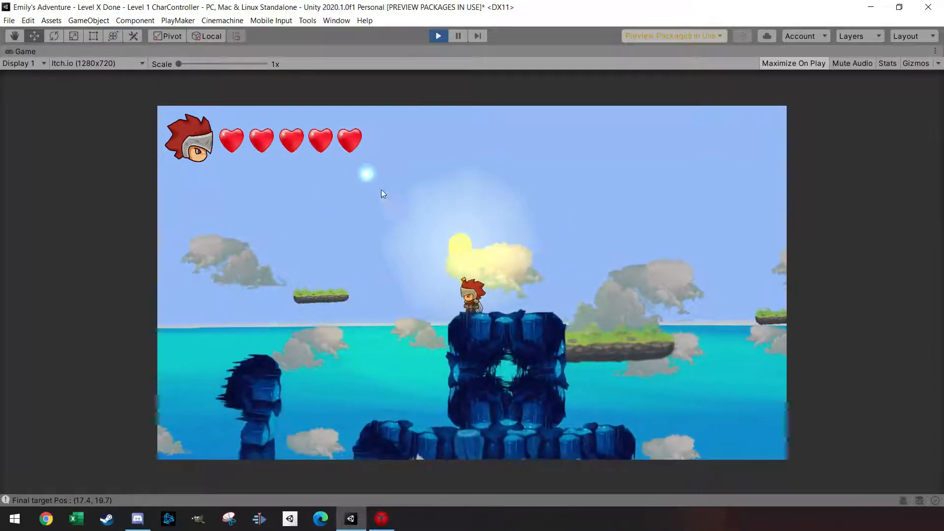
Test the knight's movement and jumps around the square rock block while the glowing orb attacks
{"action": "key", "text": "d"}
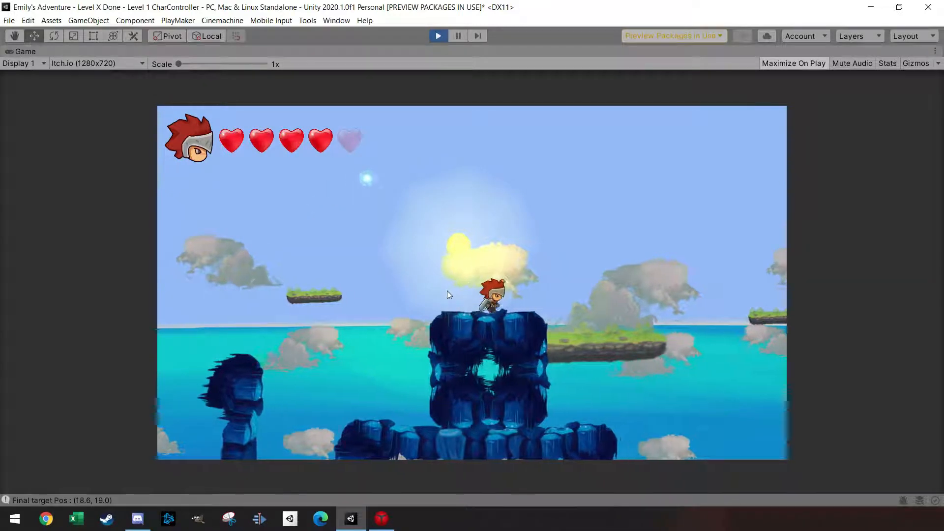
{"action": "key", "text": "a"}
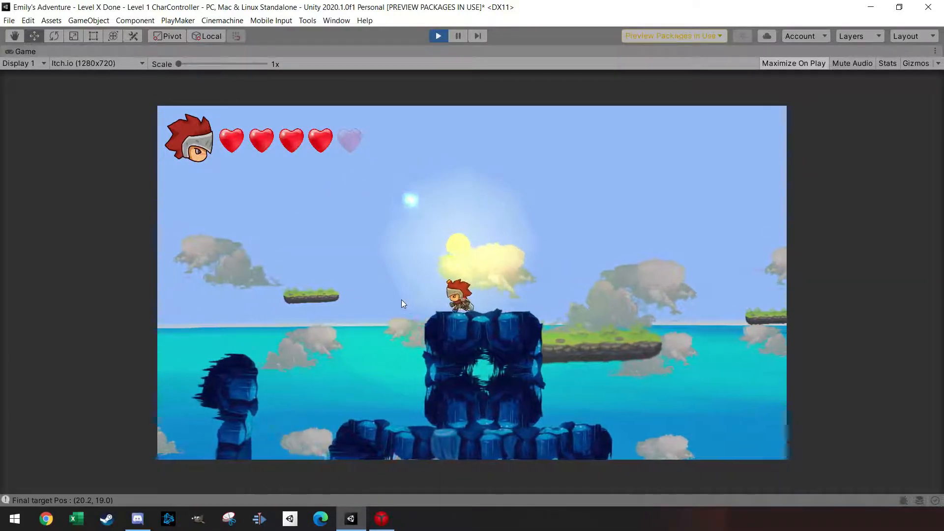
{"action": "key", "text": "a"}
{"action": "key", "text": "d"}
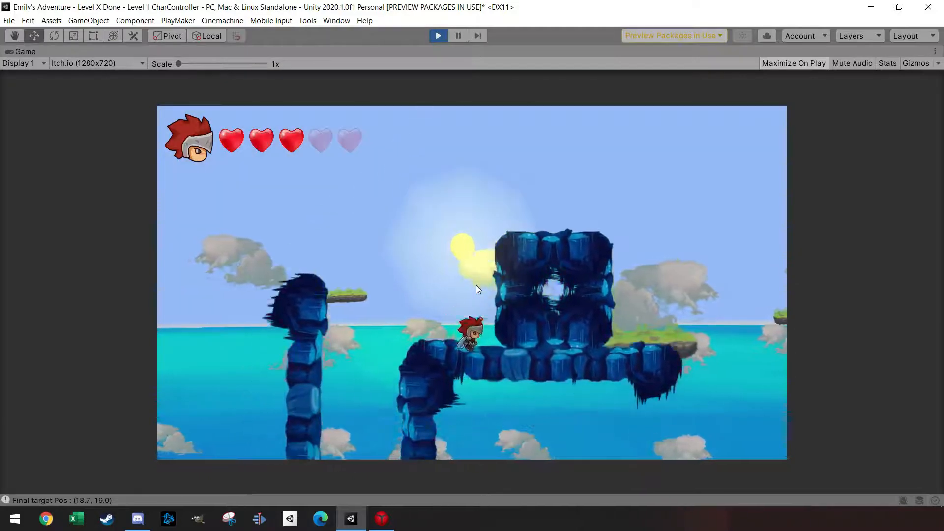
{"action": "key", "text": "space"}
{"action": "key", "text": "a"}
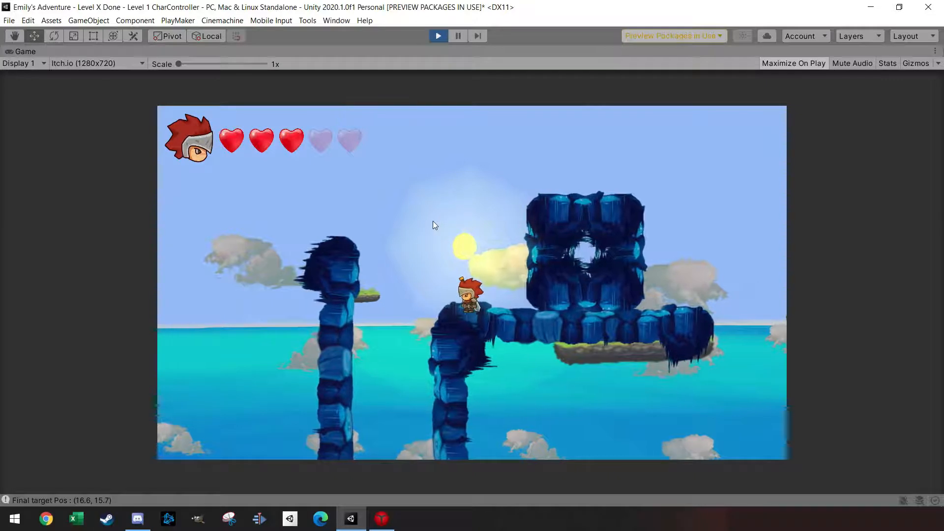
{"action": "key", "text": "a"}
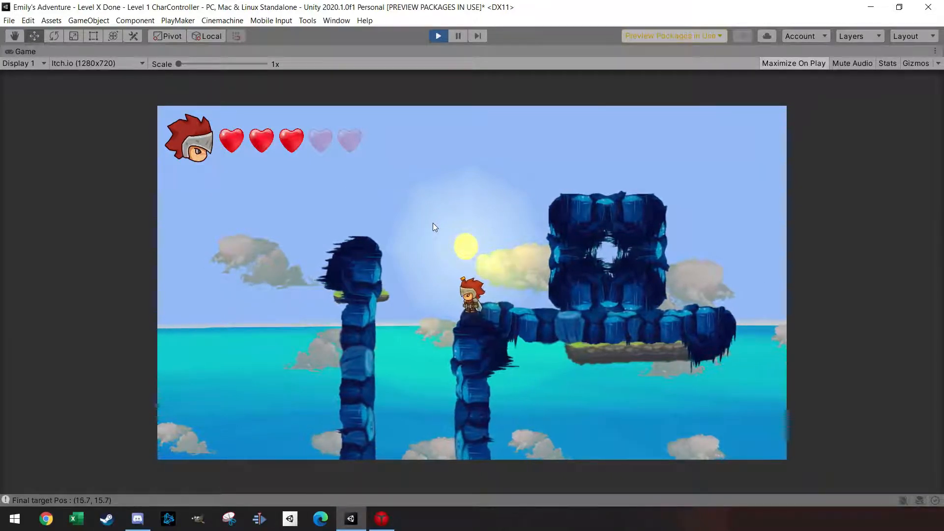
{"action": "key", "text": "d"}
{"action": "key", "text": "space"}
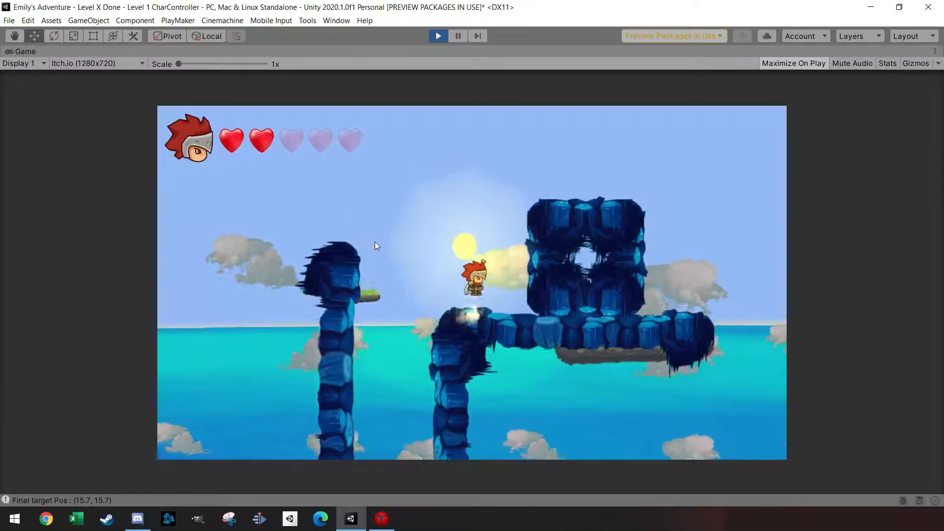
Jump the knight onto the top of the square rock block and run right across it
{"action": "key", "text": "space"}
{"action": "key", "text": "d"}
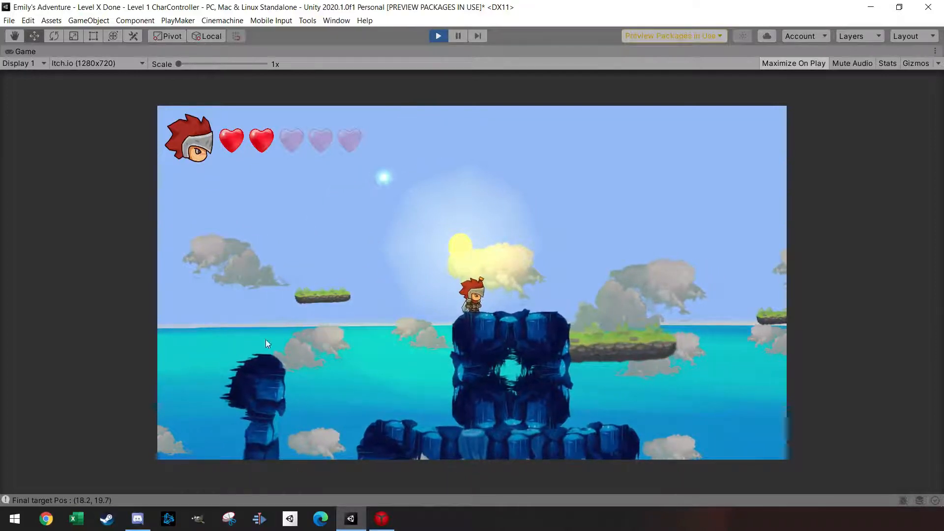
{"action": "key", "text": "d"}
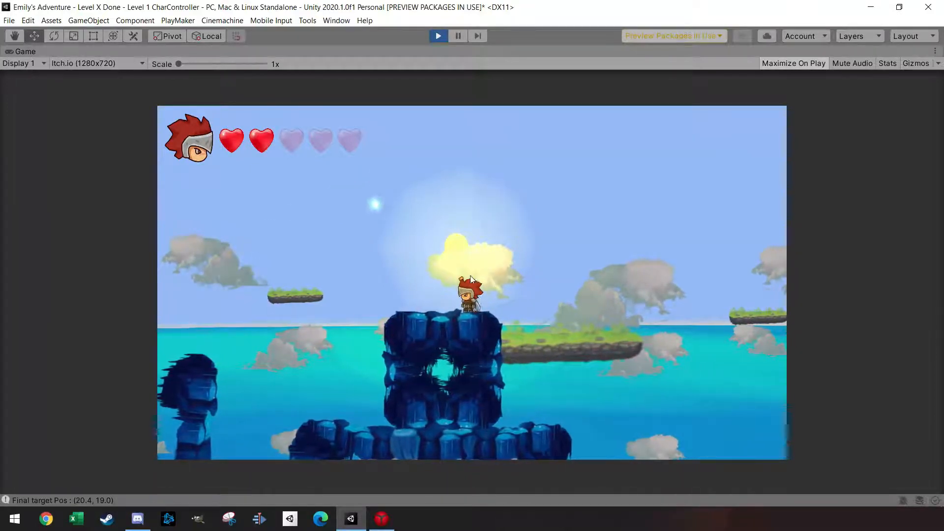
Turn the knight back and forth on the square block, drop off its left side to the ledge, and jump left
{"action": "key", "text": "a"}
{"action": "key", "text": "d"}
{"action": "key", "text": "a"}
{"action": "key", "text": "a"}
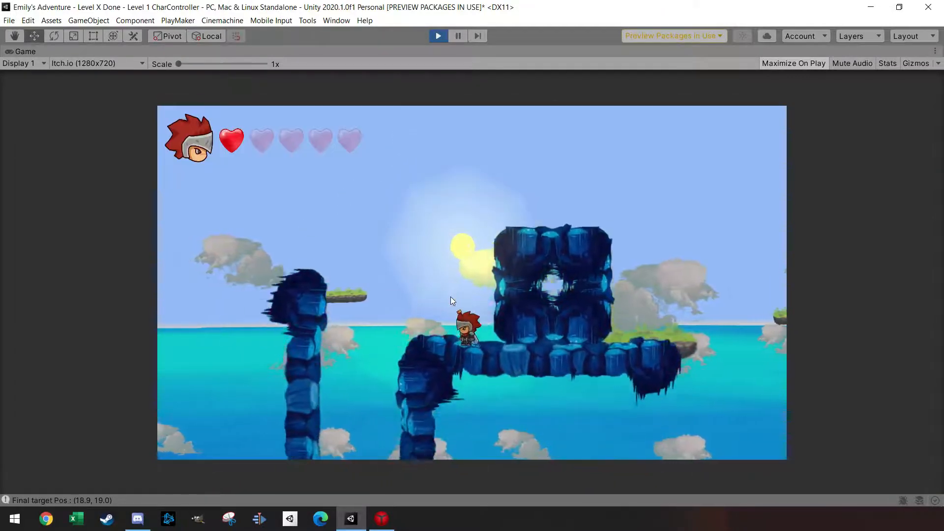
{"action": "key", "text": "a"}
{"action": "key", "text": "space"}
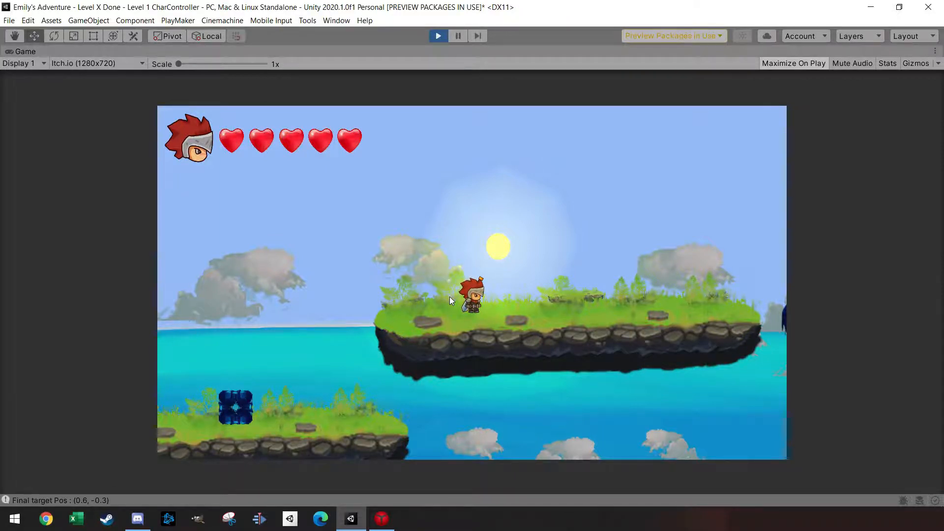
Test the knight's left and right facing while standing near the left end of the upper grass island
{"action": "left_click", "coordinate": [562, 279]}
{"action": "left_click", "coordinate": [553, 281]}
{"action": "key", "text": "a"}
{"action": "left_click", "coordinate": [516, 285]}
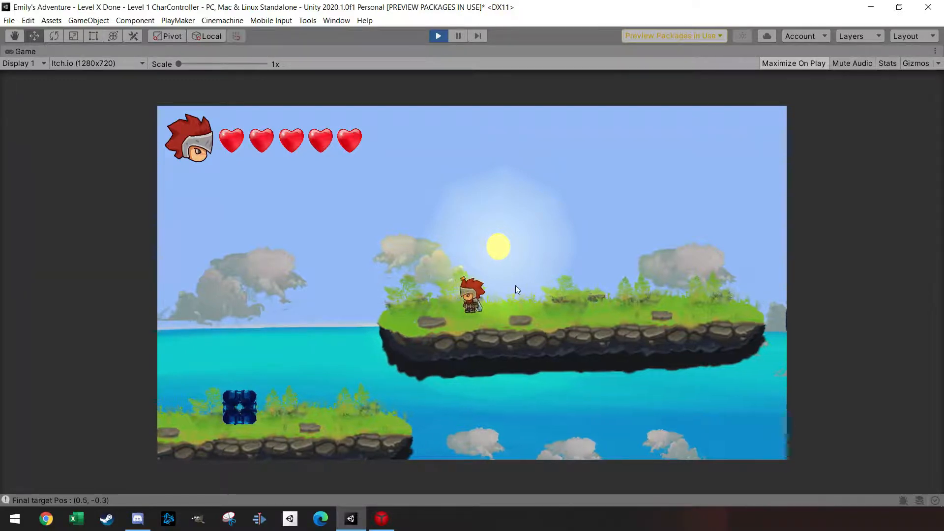
{"action": "left_click", "coordinate": [516, 290]}
{"action": "left_click", "coordinate": [633, 303]}
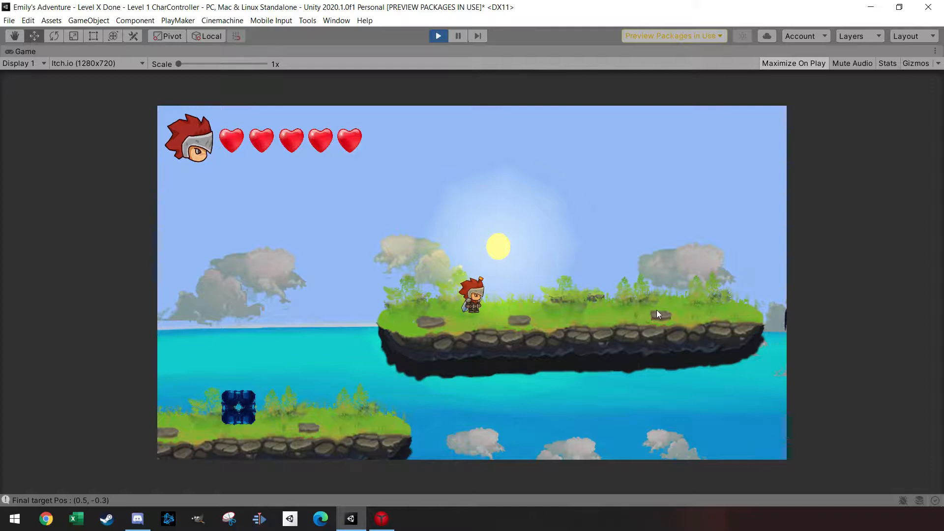